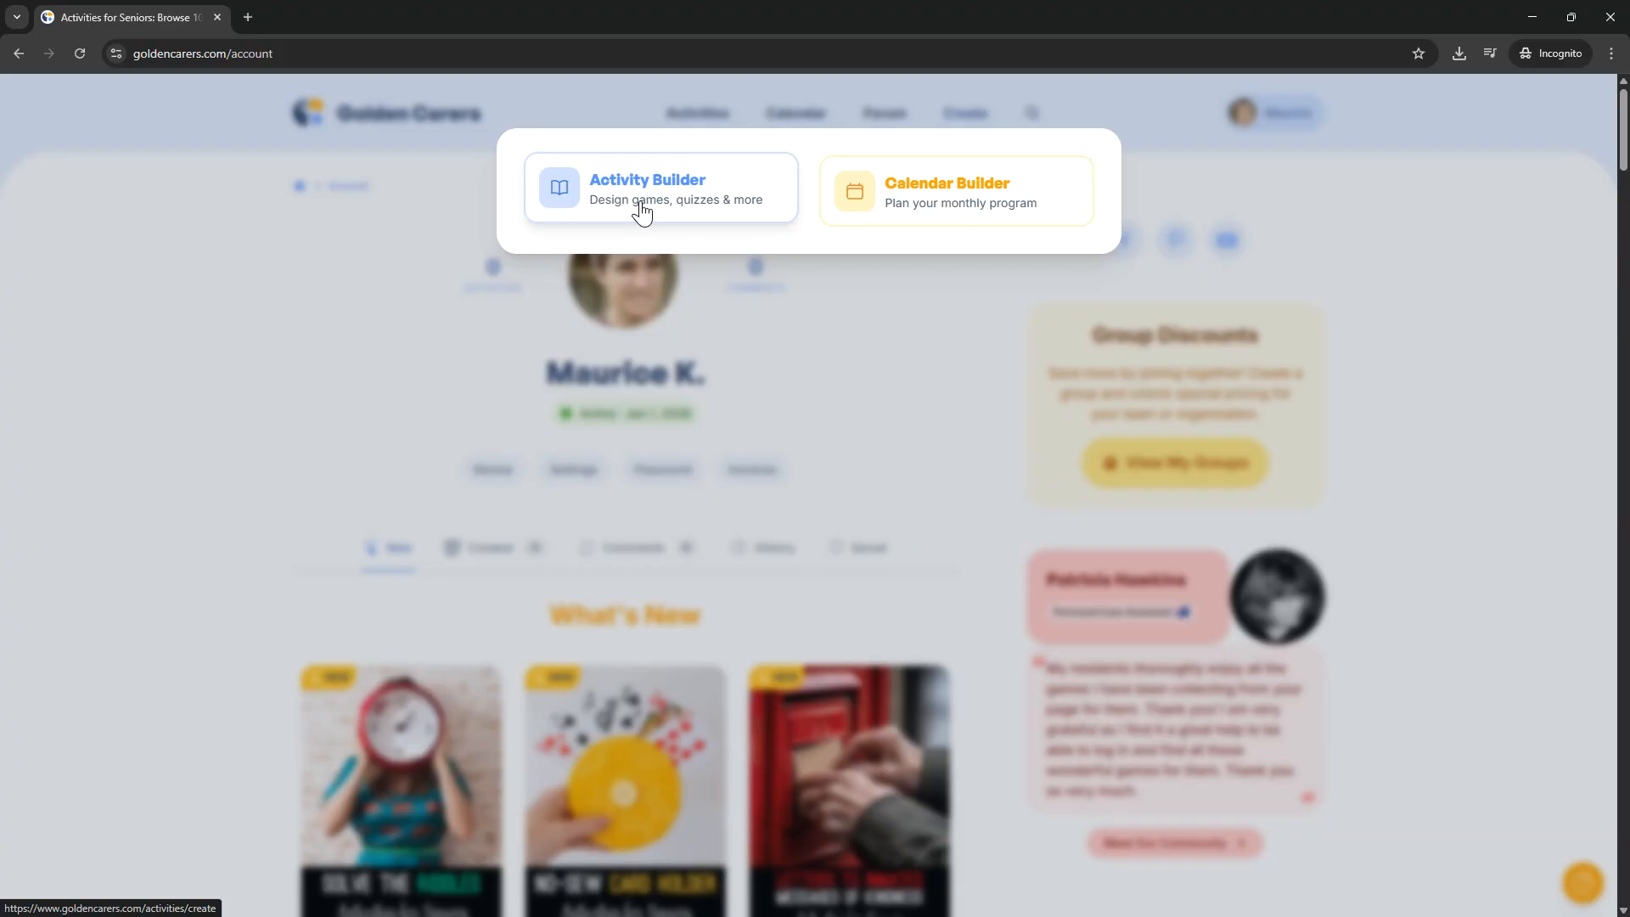
Step: Search the site for "bingo", browse the Bingo category in a separate tab, and close both the category and the search
{"action": "left_click", "coordinate": [879, 410]}
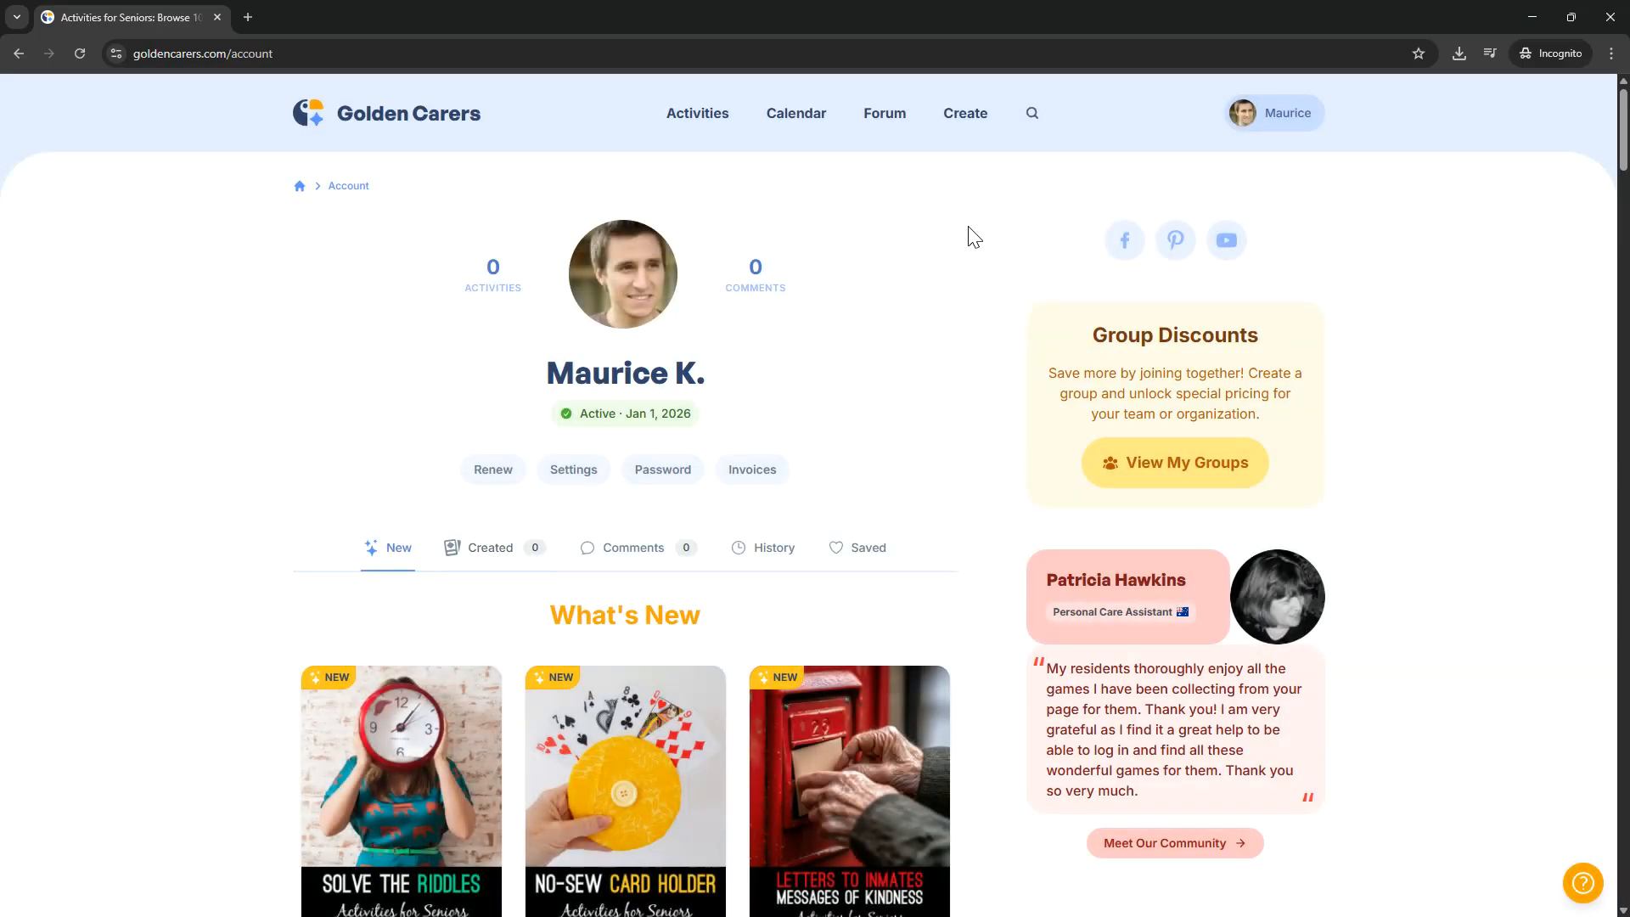
{"action": "left_click", "coordinate": [1034, 115]}
{"action": "type", "text": "bingo"}
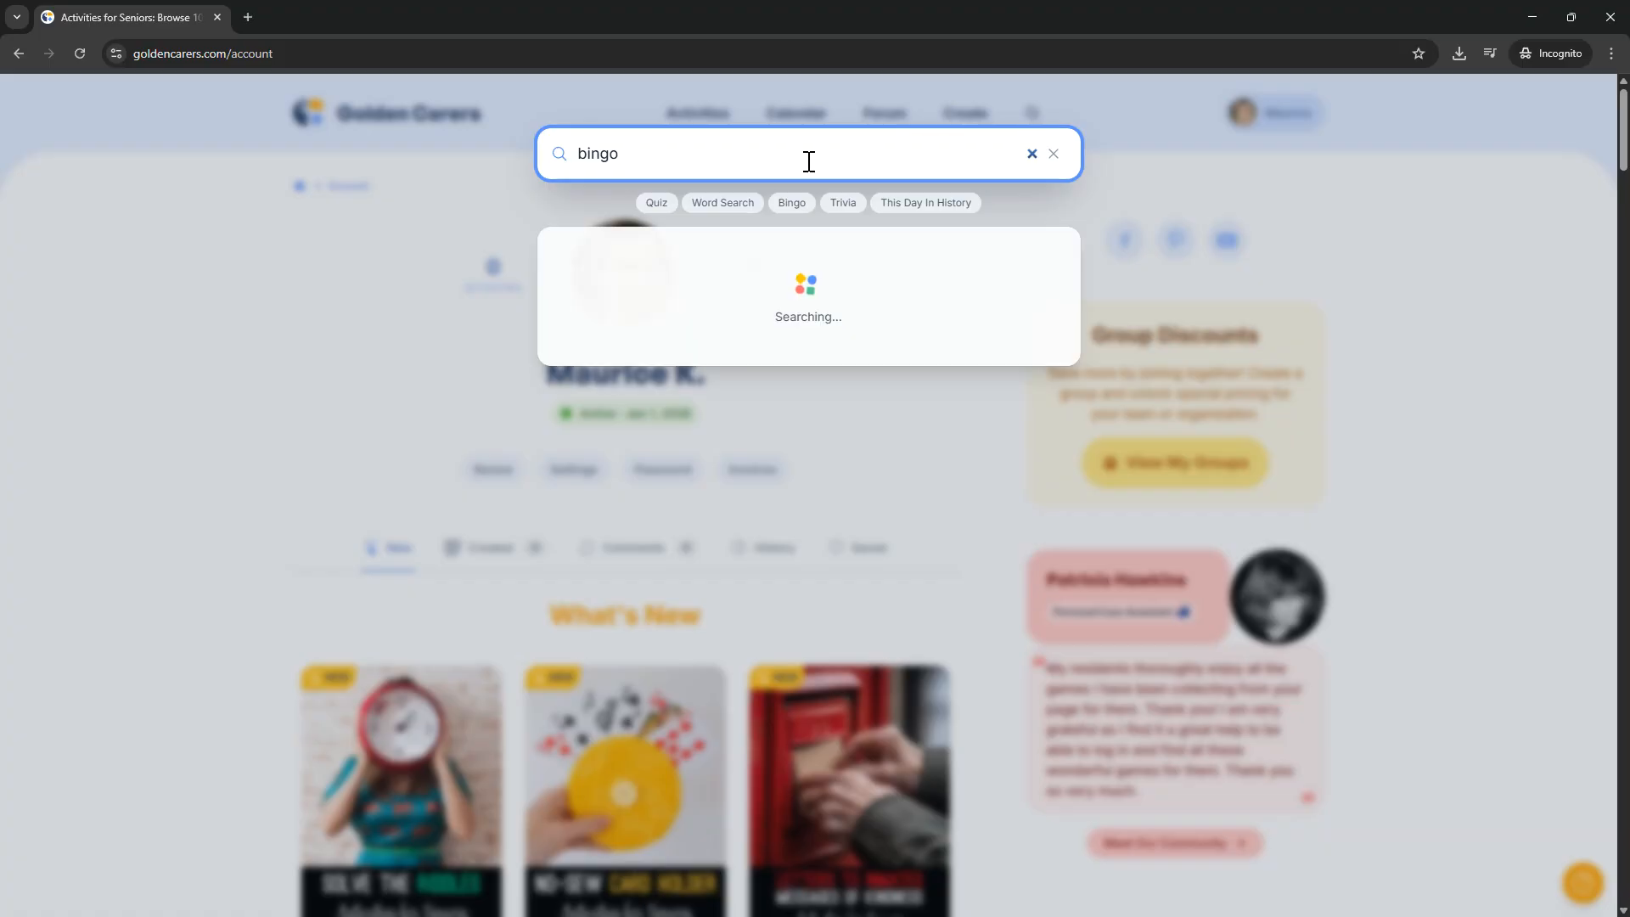
{"action": "middle_click", "coordinate": [611, 320]}
{"action": "left_click", "coordinate": [323, 13]}
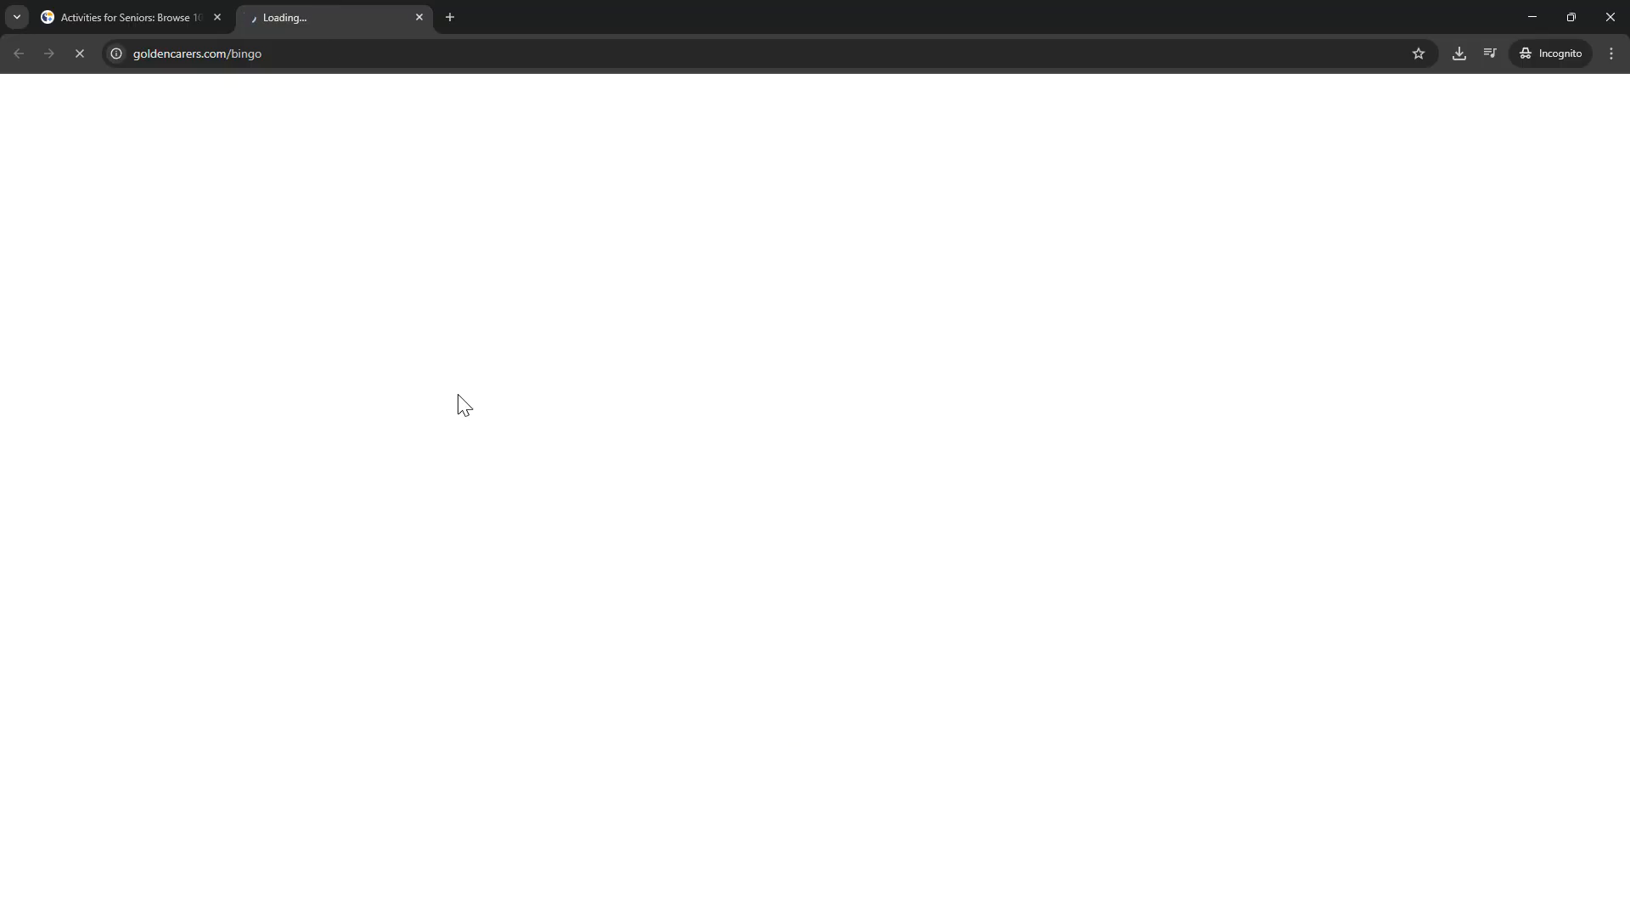
{"action": "scroll", "coordinate": [594, 374], "scroll_direction": "down", "scroll_amount": 2}
{"action": "scroll", "coordinate": [609, 344], "scroll_direction": "down", "scroll_amount": 2}
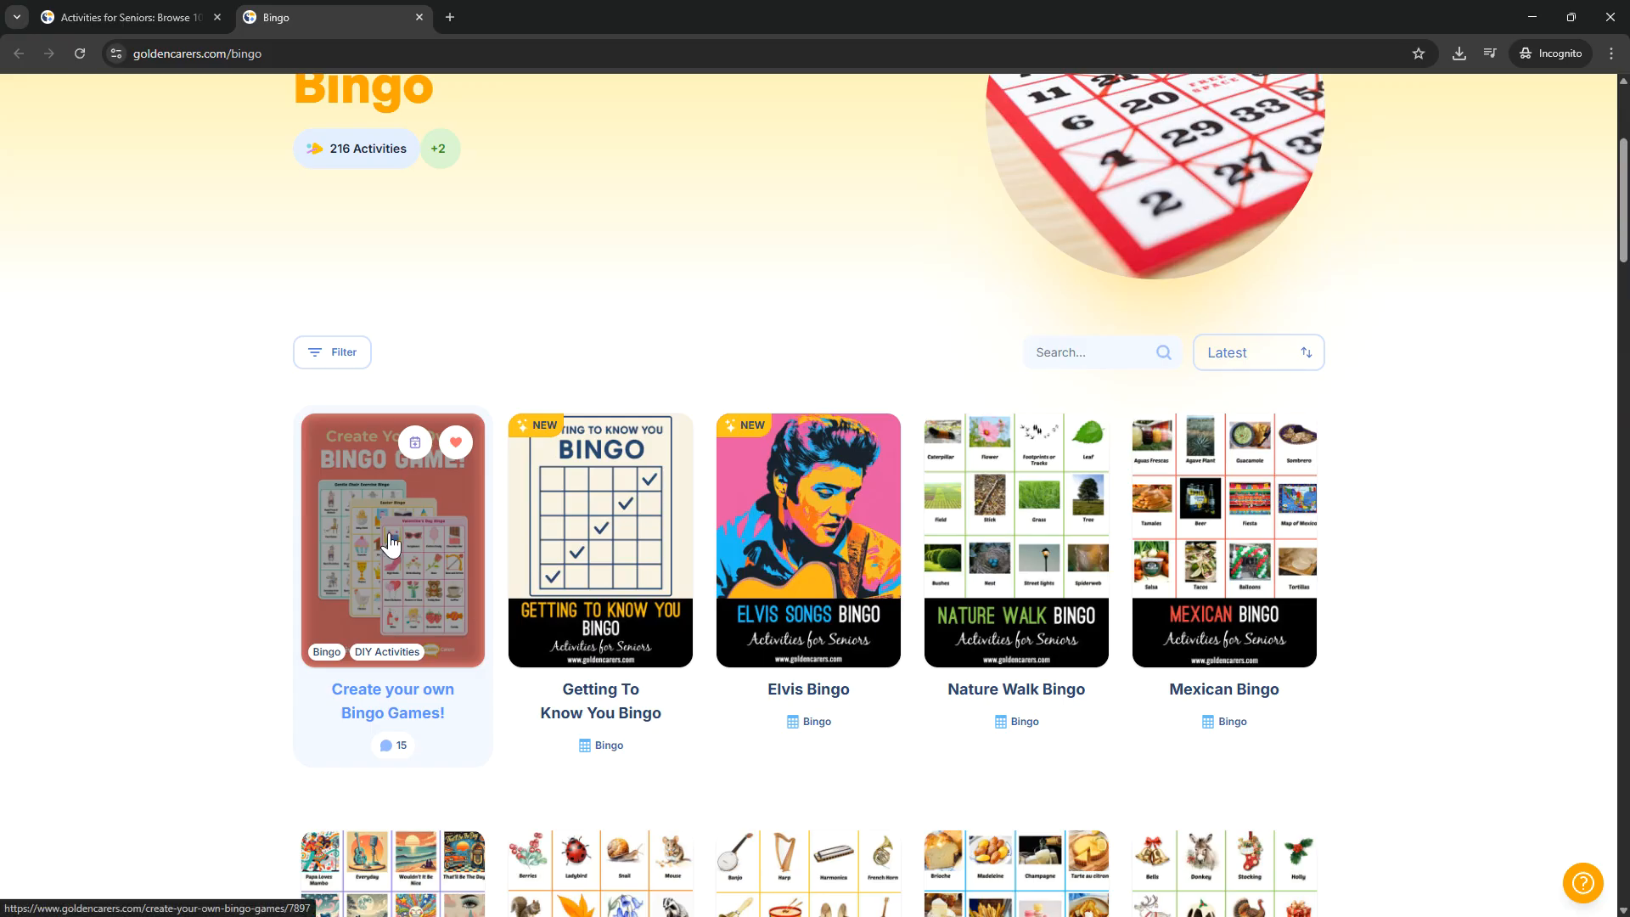
{"action": "middle_click", "coordinate": [324, 7]}
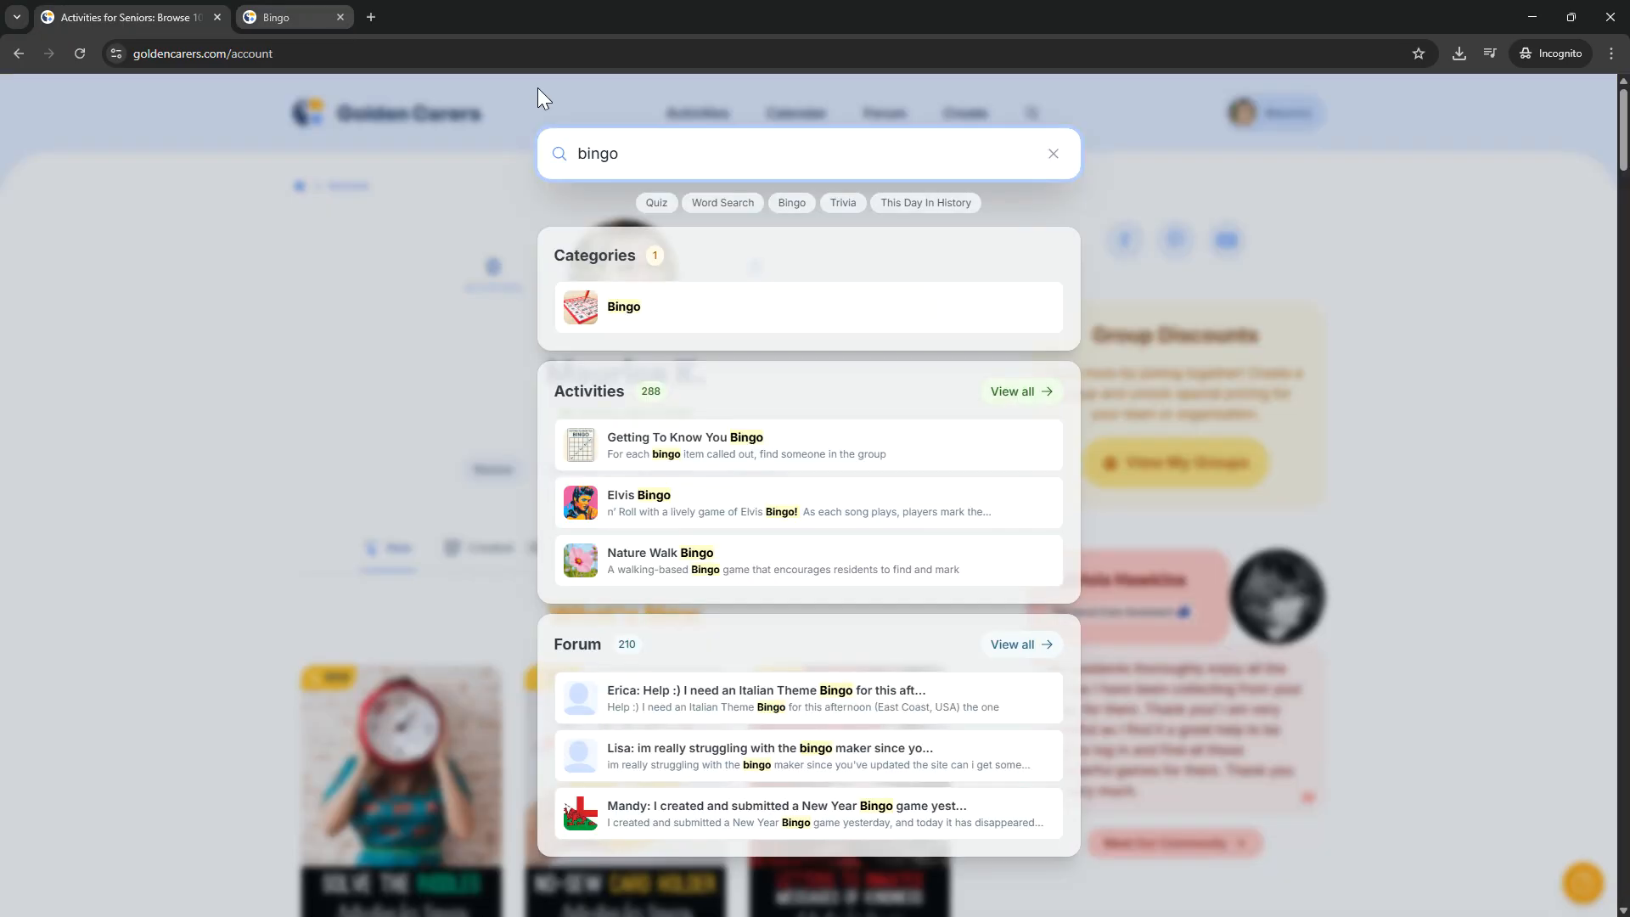
{"action": "left_click", "coordinate": [1168, 351]}
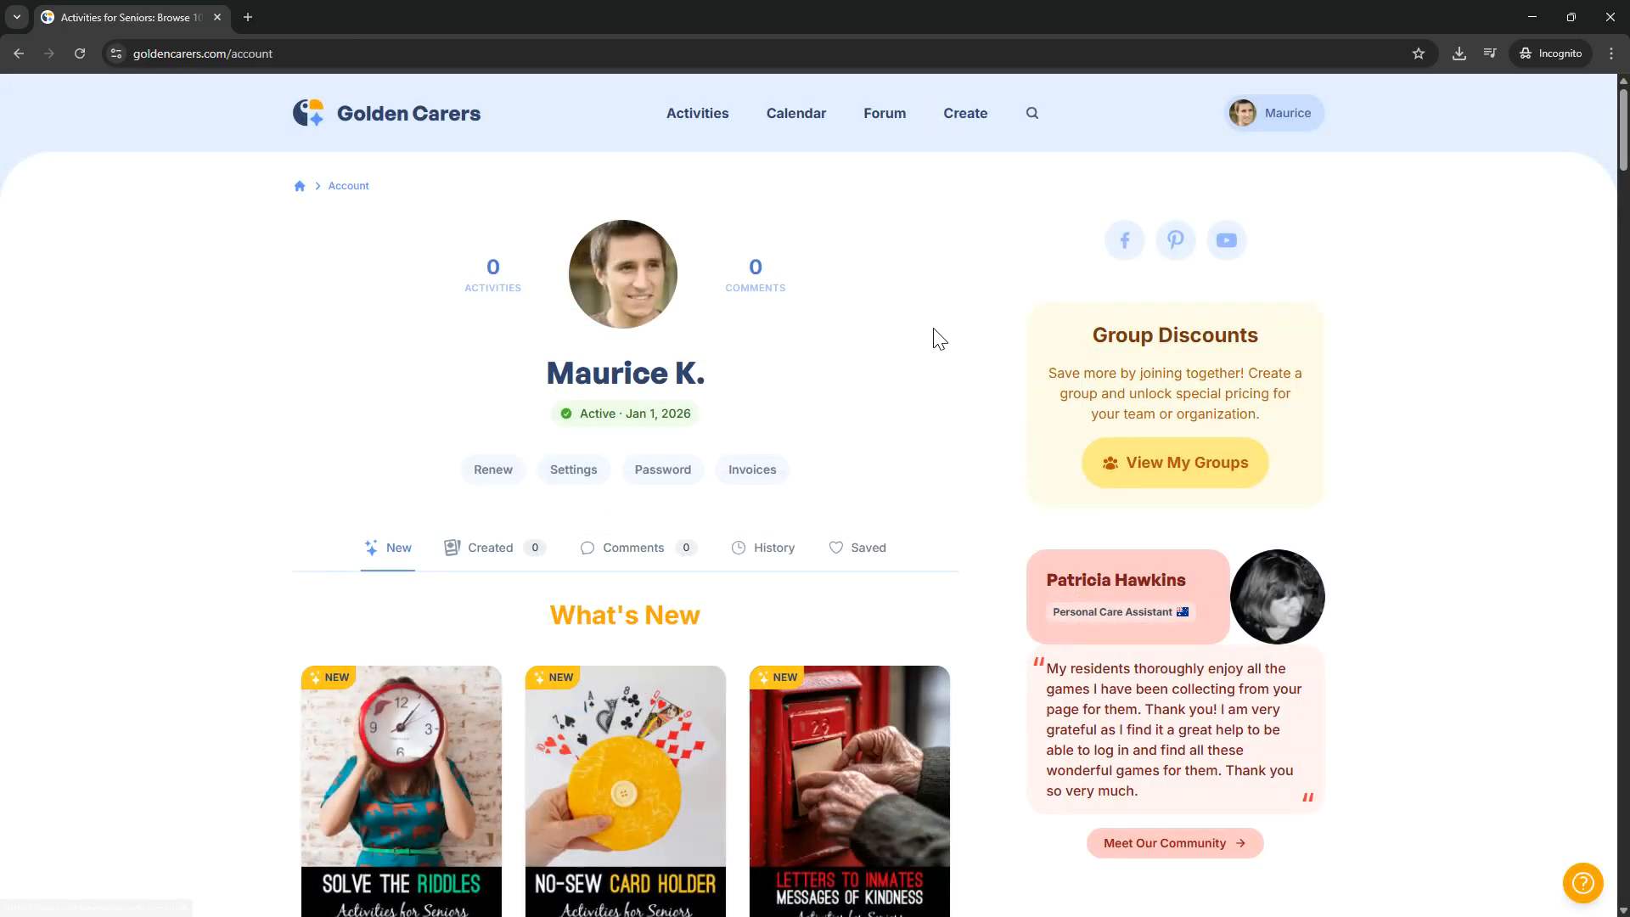
Step: Open the "Solve the Riddles #5" activity in a new tab and make an editable copy of it
{"action": "scroll", "coordinate": [934, 337], "scroll_direction": "down", "scroll_amount": 2}
{"action": "middle_click", "coordinate": [407, 632]}
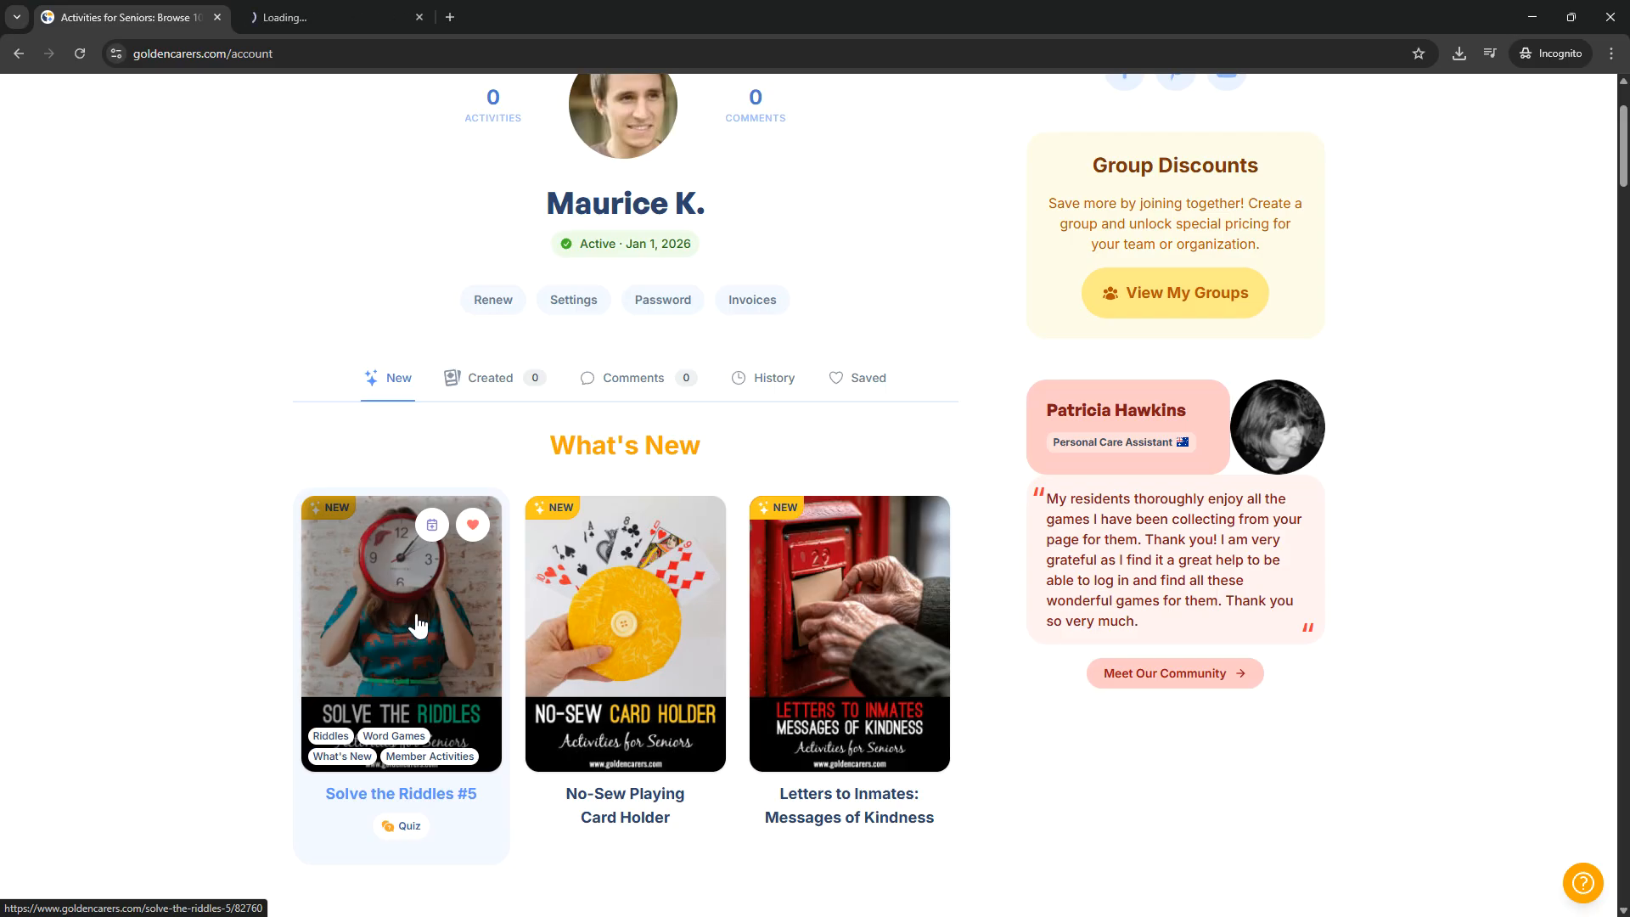
{"action": "key", "text": "ctrl+Tab"}
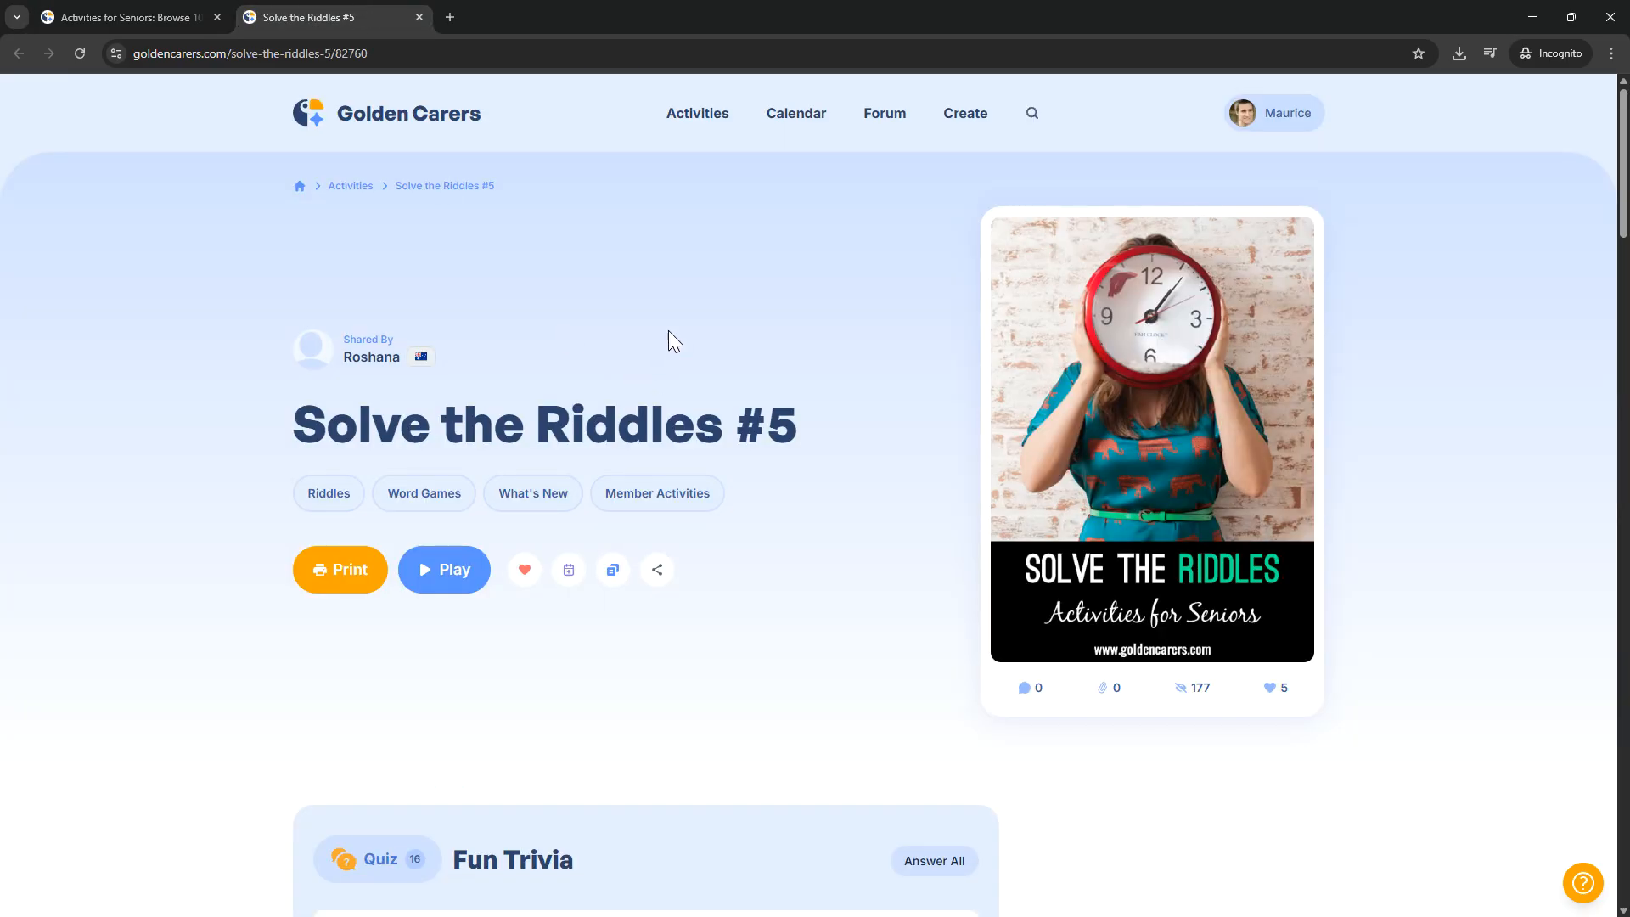
{"action": "scroll", "coordinate": [781, 339], "scroll_direction": "down", "scroll_amount": 2}
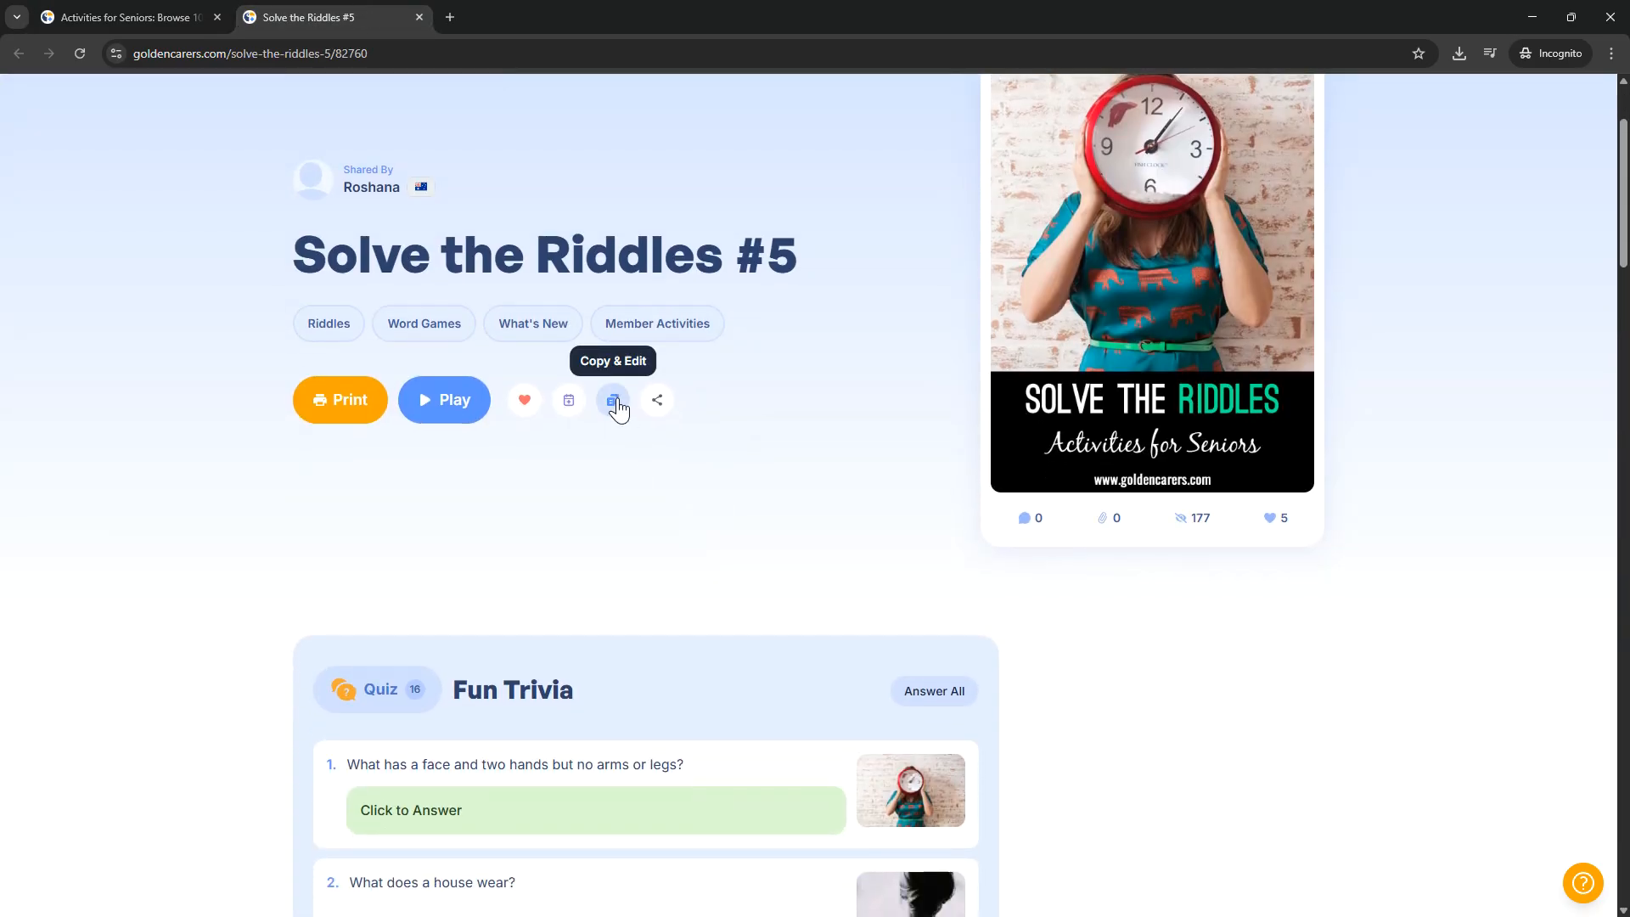
{"action": "scroll", "coordinate": [485, 395], "scroll_direction": "up", "scroll_amount": 1}
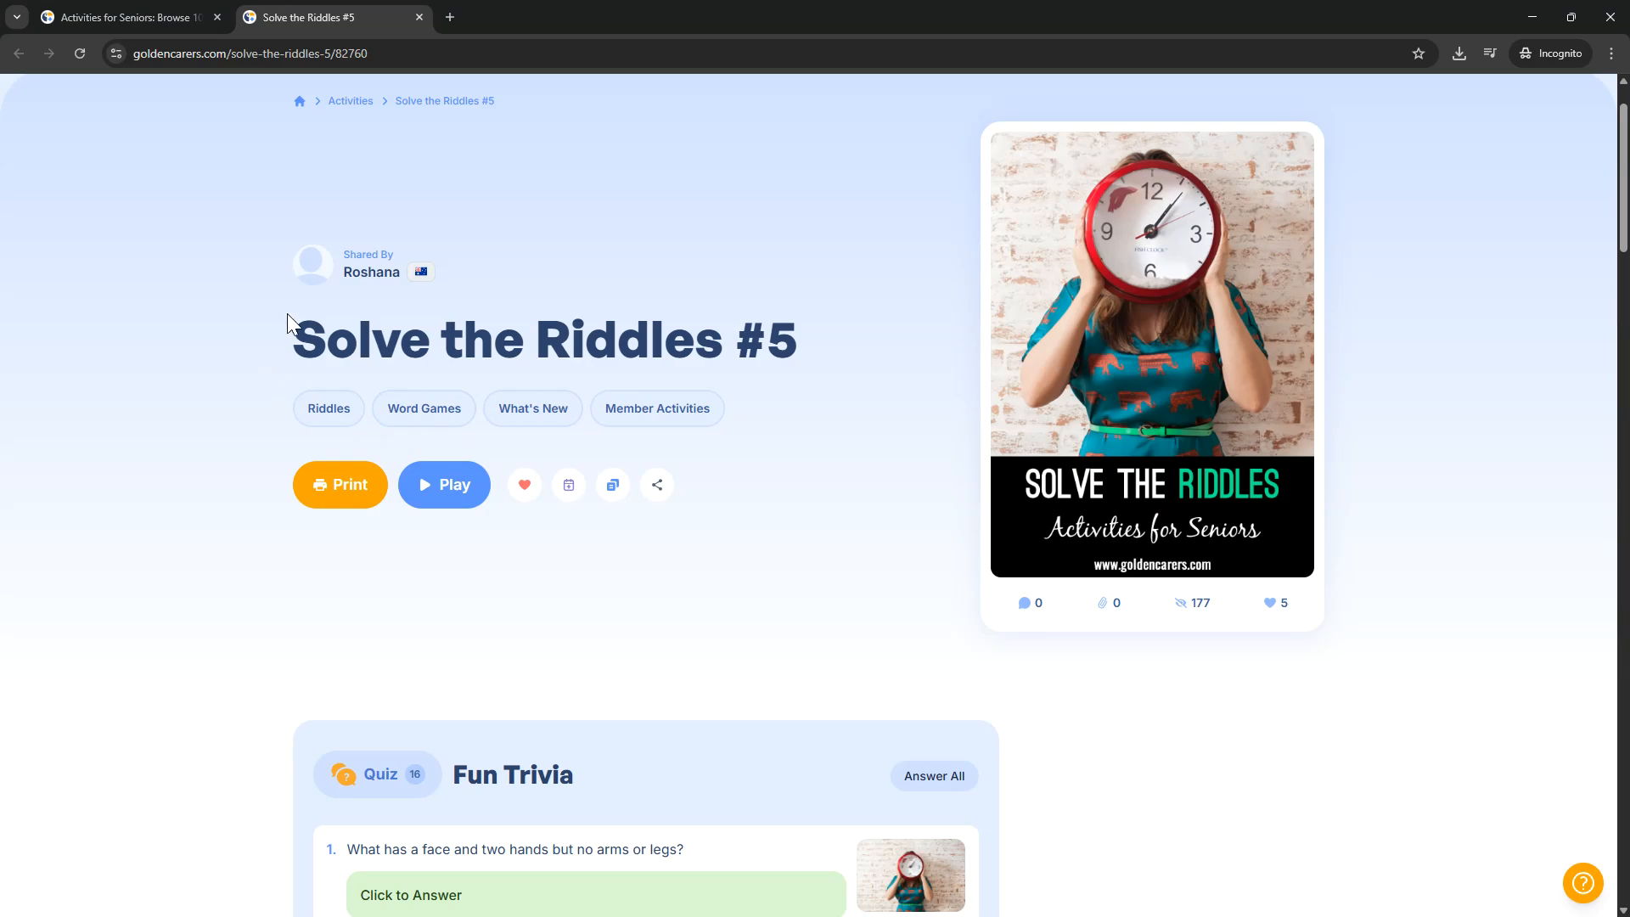
{"action": "scroll", "coordinate": [287, 313], "scroll_direction": "down", "scroll_amount": 6}
{"action": "scroll", "coordinate": [1083, 622], "scroll_direction": "up", "scroll_amount": 6}
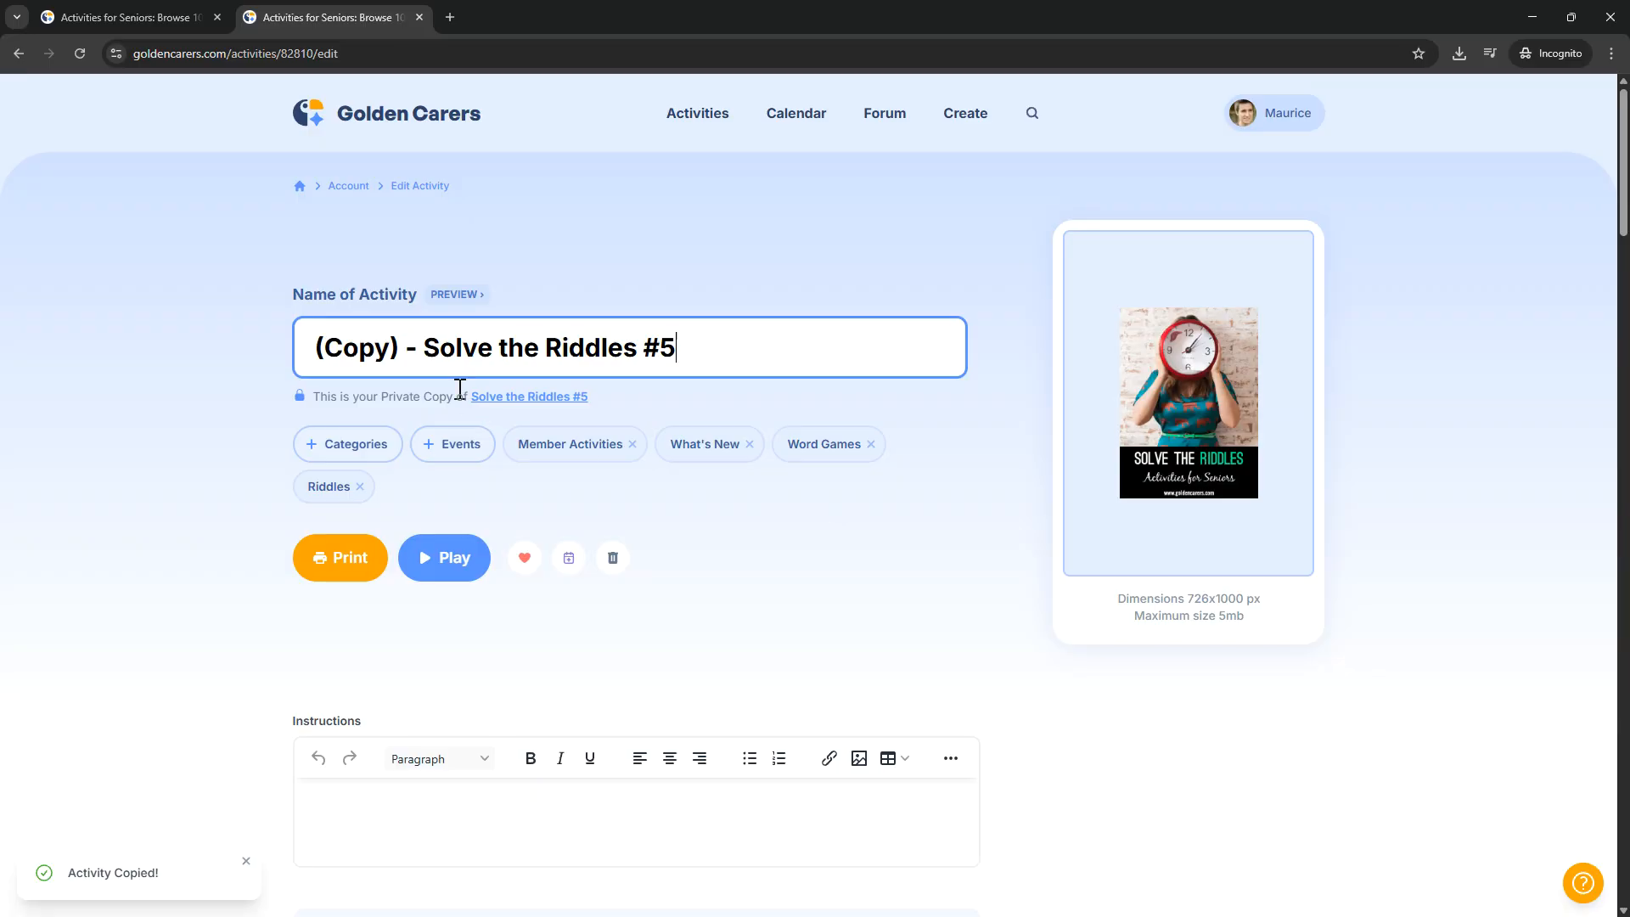
{"action": "left_click_drag", "start_coordinate": [316, 404], "coordinate": [587, 397]}
{"action": "left_click", "coordinate": [427, 351]}
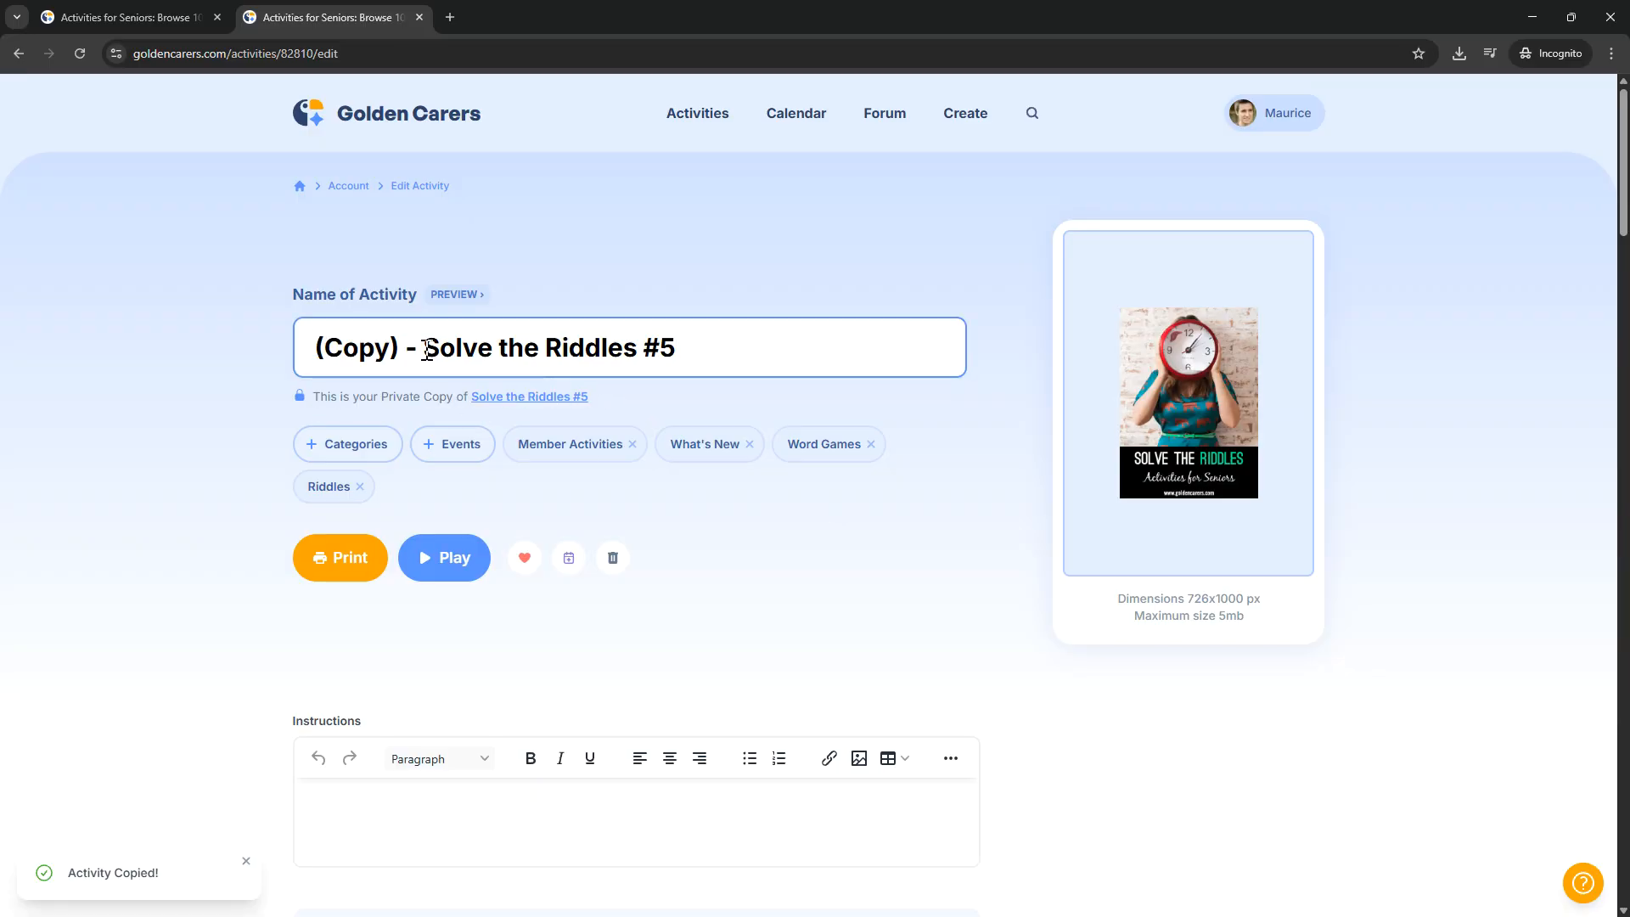
{"action": "left_click_drag", "start_coordinate": [427, 351], "coordinate": [307, 351]}
{"action": "left_click", "coordinate": [758, 527]}
Step: Enter "Instructions..." as the instructions text of the copied riddles activity
{"action": "scroll", "coordinate": [758, 526], "scroll_direction": "down", "scroll_amount": 1}
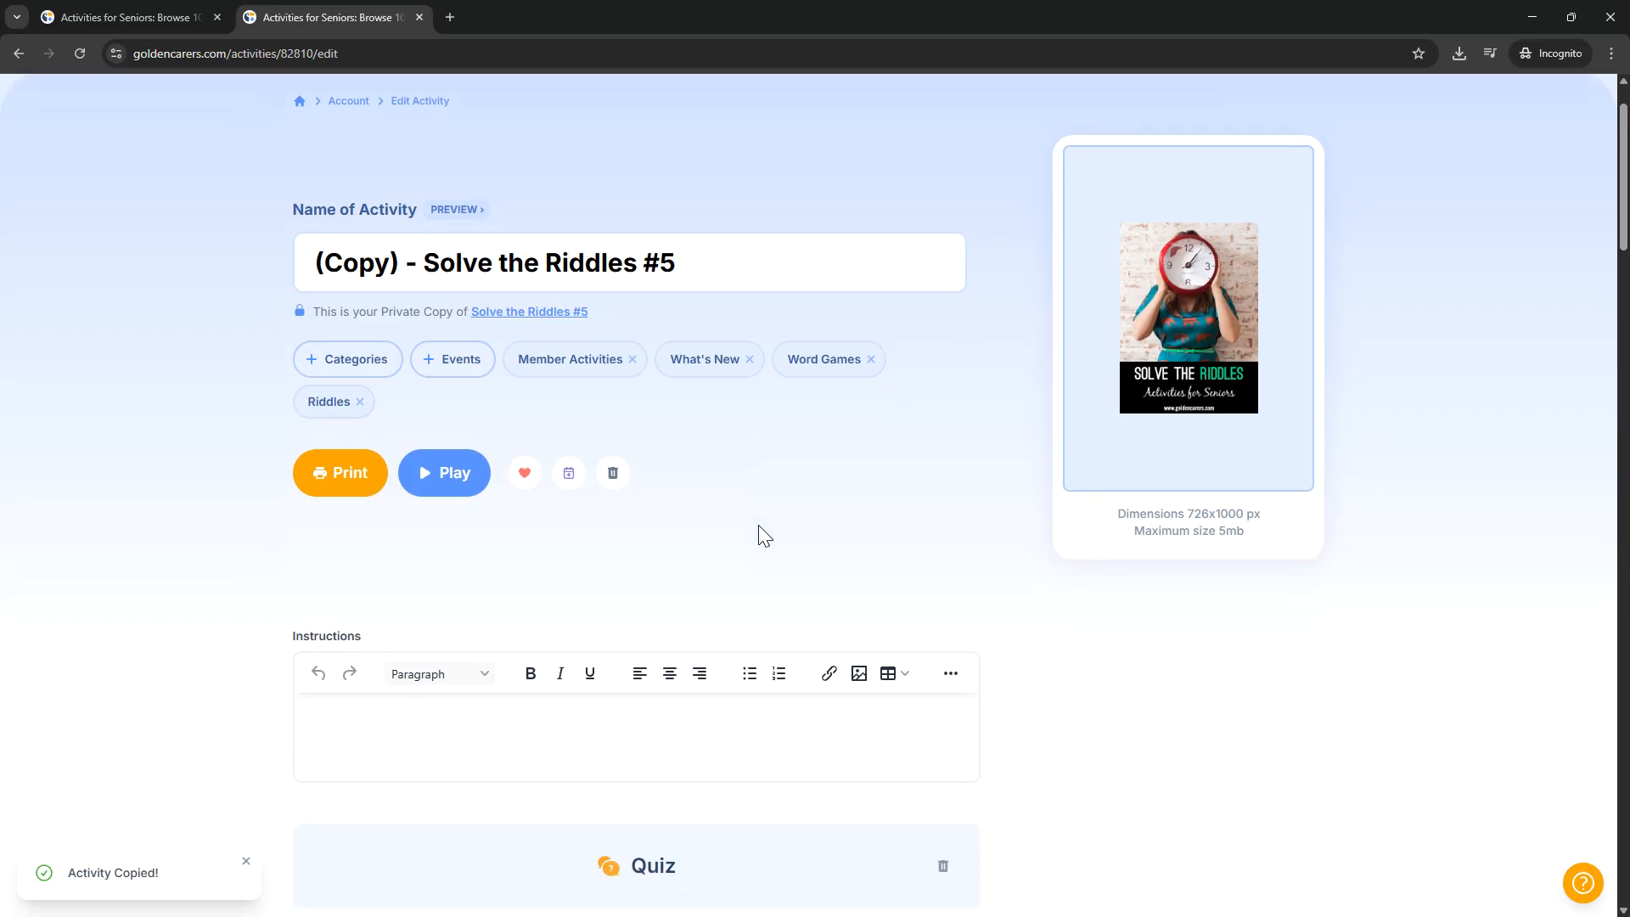
{"action": "scroll", "coordinate": [760, 531], "scroll_direction": "down", "scroll_amount": 2}
{"action": "left_click", "coordinate": [728, 574]}
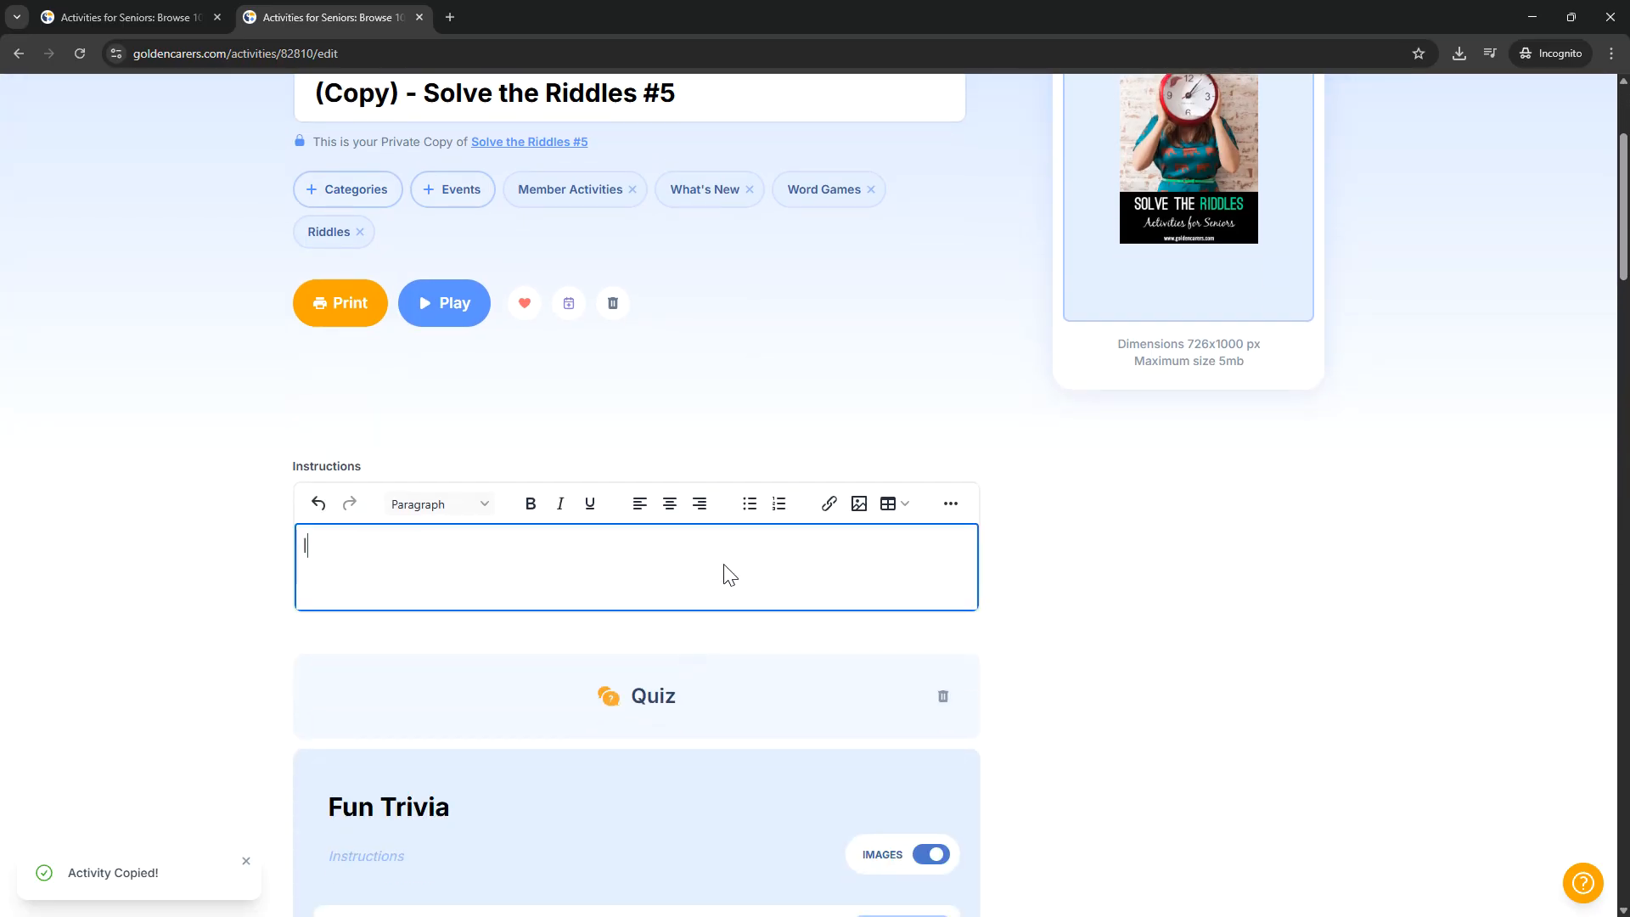
{"action": "type", "text": "Instructions..."}
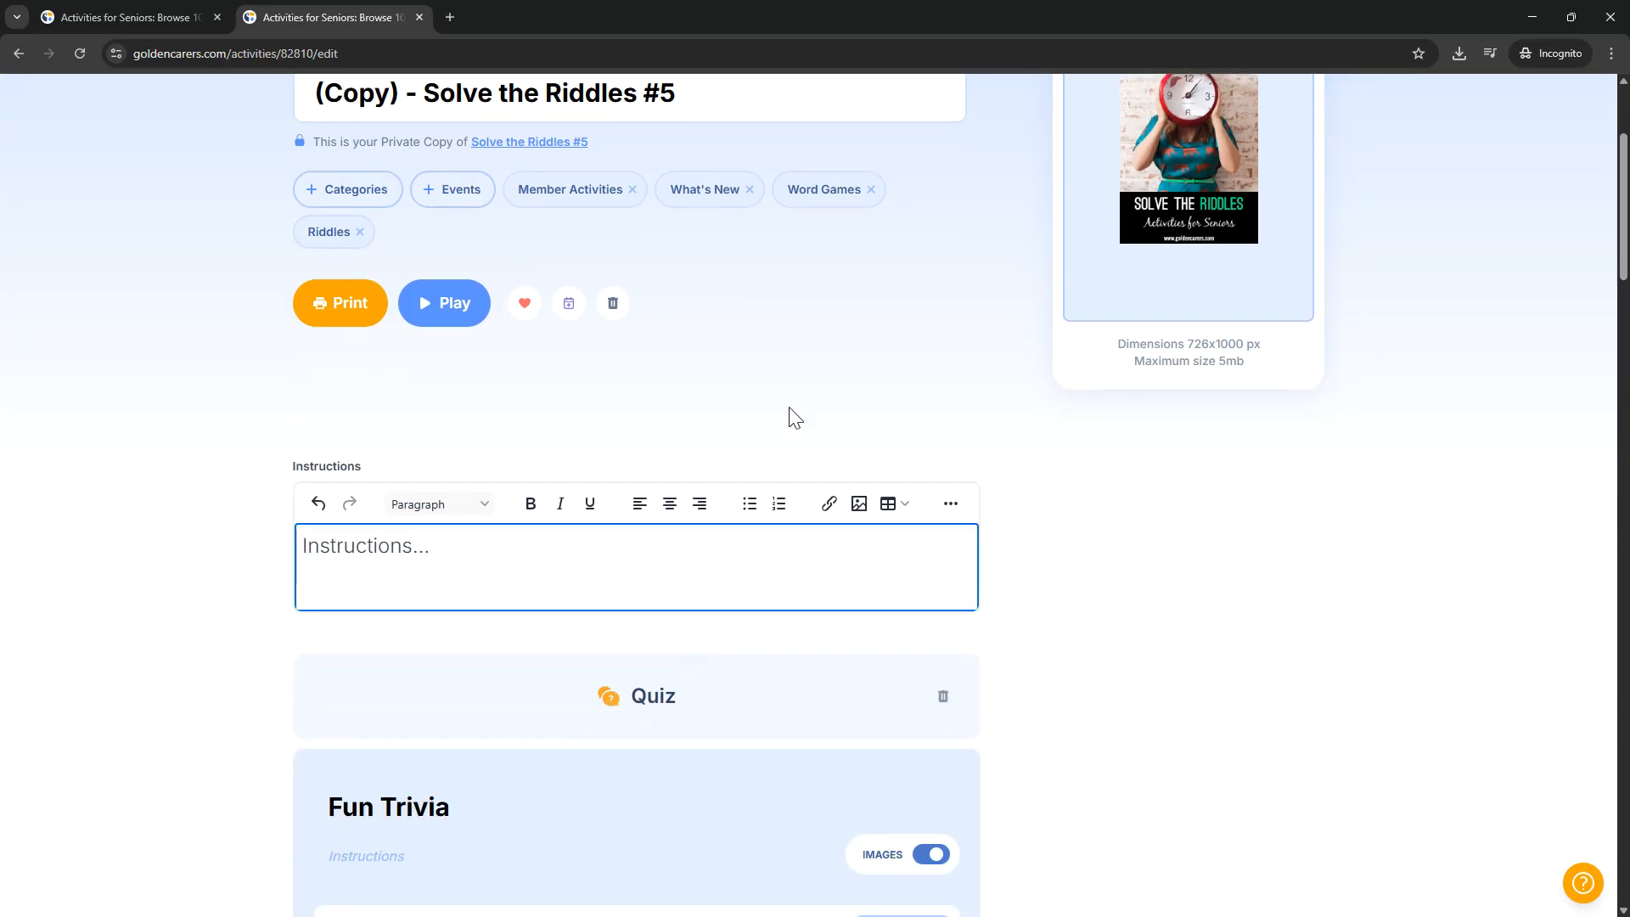
{"action": "left_click", "coordinate": [795, 415]}
{"action": "left_click", "coordinate": [574, 560]}
{"action": "left_click_drag", "start_coordinate": [469, 557], "coordinate": [310, 535]}
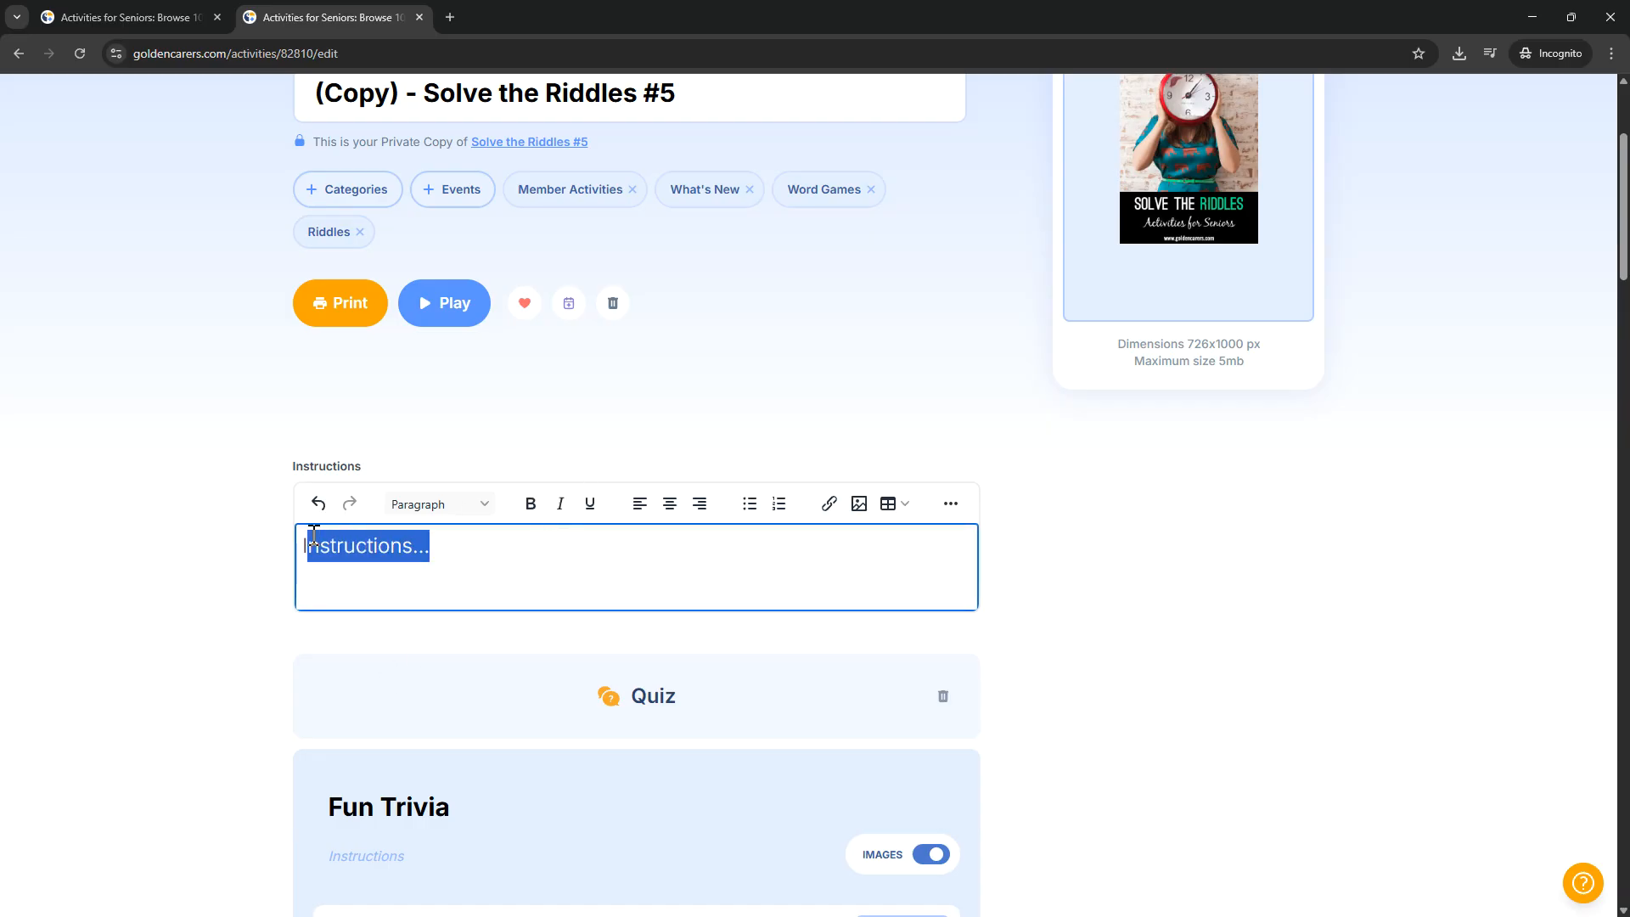
{"action": "left_click", "coordinate": [481, 567]}
{"action": "left_click", "coordinate": [664, 398]}
Step: Examine the copied Fun Trivia quiz's questions, answers and image options
{"action": "scroll", "coordinate": [843, 382], "scroll_direction": "down", "scroll_amount": 1}
{"action": "scroll", "coordinate": [845, 390], "scroll_direction": "down", "scroll_amount": 5}
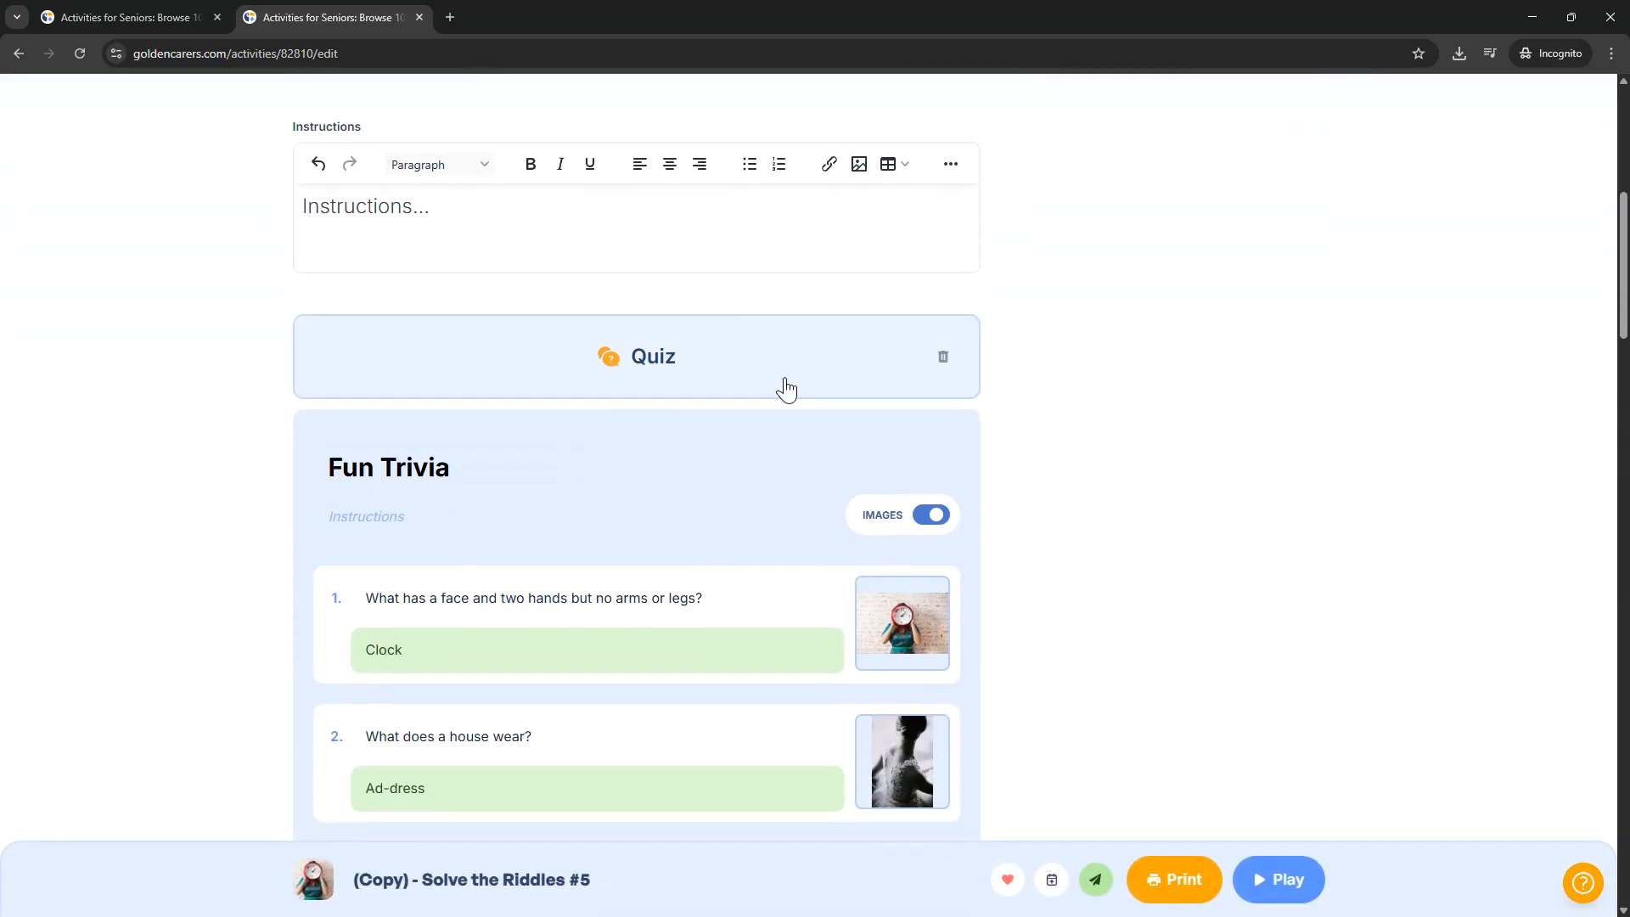
{"action": "scroll", "coordinate": [609, 712], "scroll_direction": "down", "scroll_amount": 2}
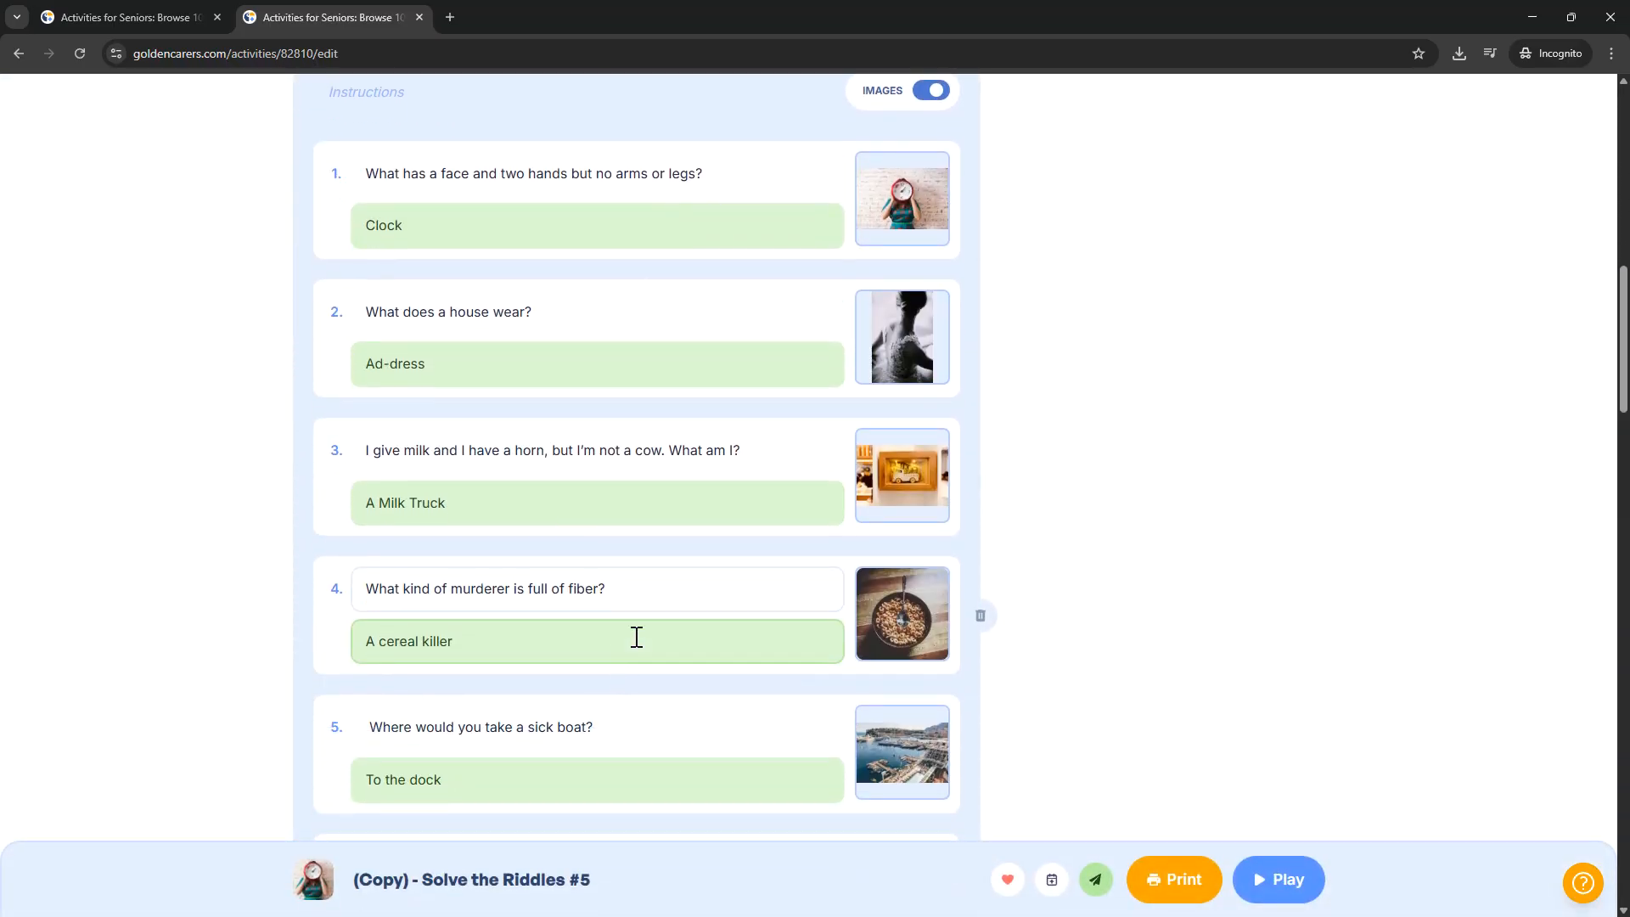
{"action": "scroll", "coordinate": [753, 509], "scroll_direction": "down", "scroll_amount": 3}
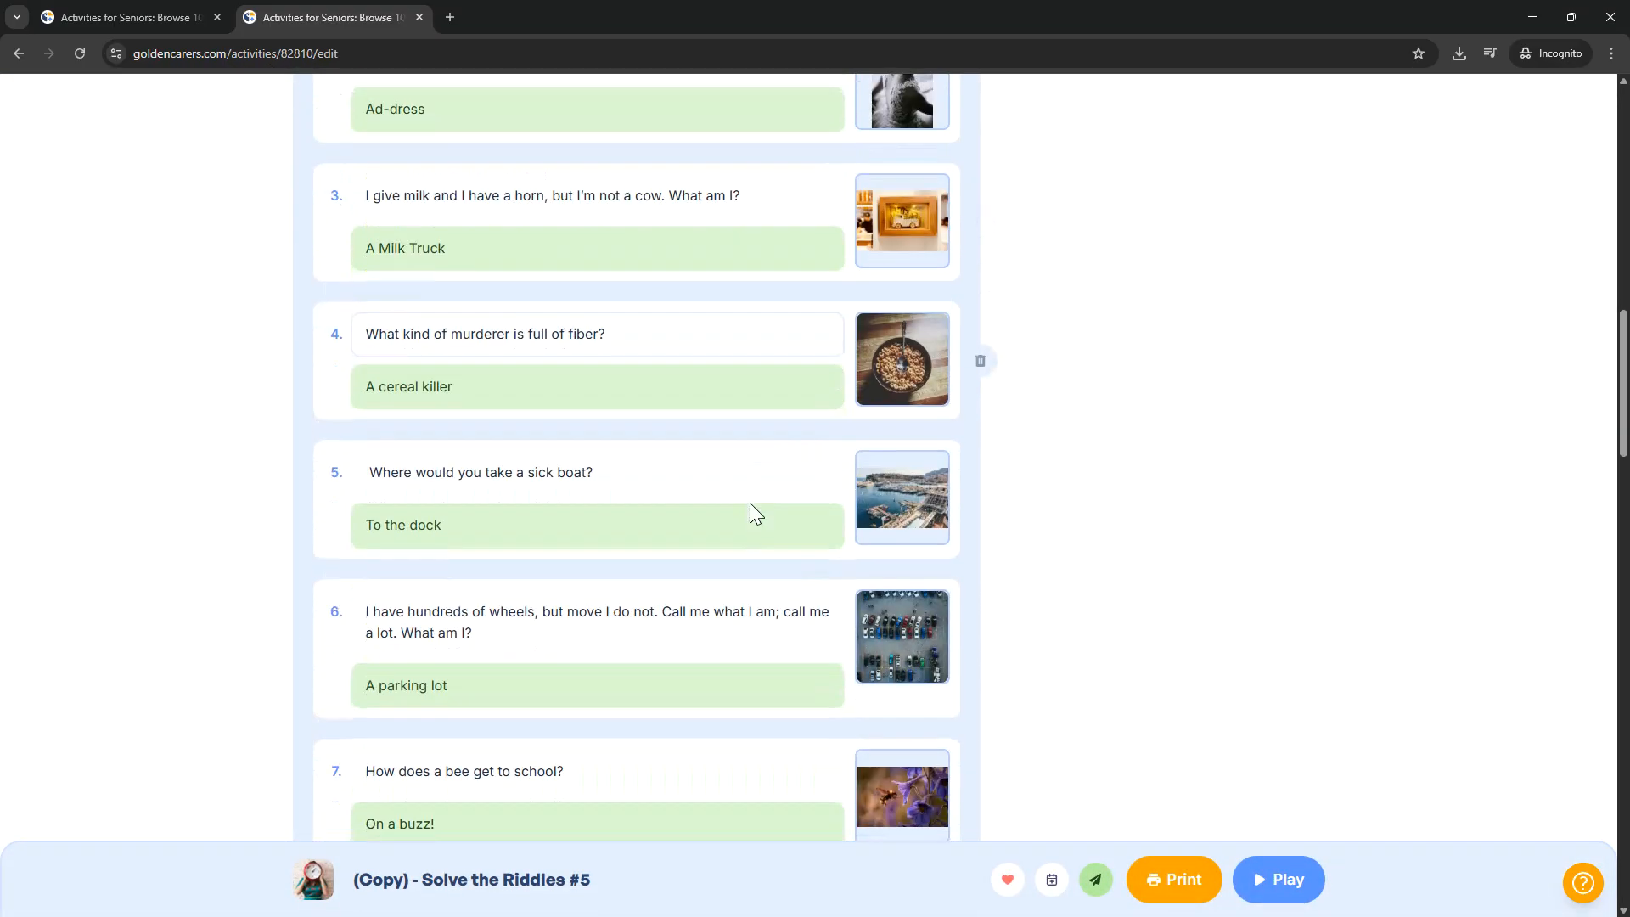
{"action": "scroll", "coordinate": [743, 474], "scroll_direction": "up", "scroll_amount": 2}
{"action": "scroll", "coordinate": [676, 482], "scroll_direction": "up", "scroll_amount": 1}
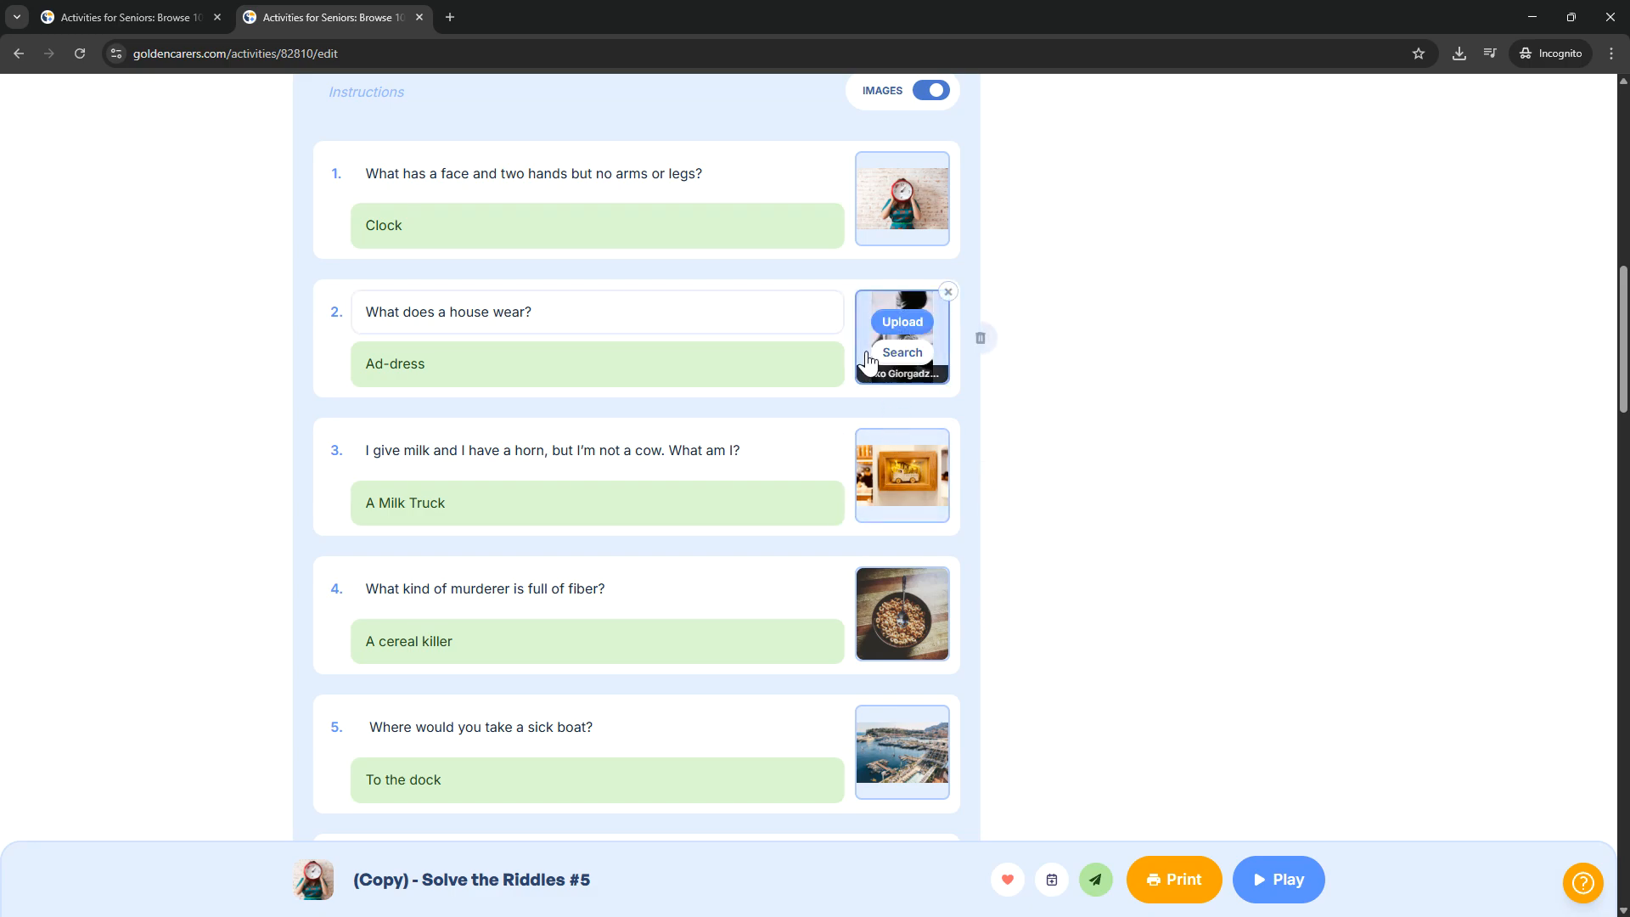
{"action": "scroll", "coordinate": [713, 437], "scroll_direction": "up", "scroll_amount": 1}
{"action": "scroll", "coordinate": [677, 444], "scroll_direction": "up", "scroll_amount": 4}
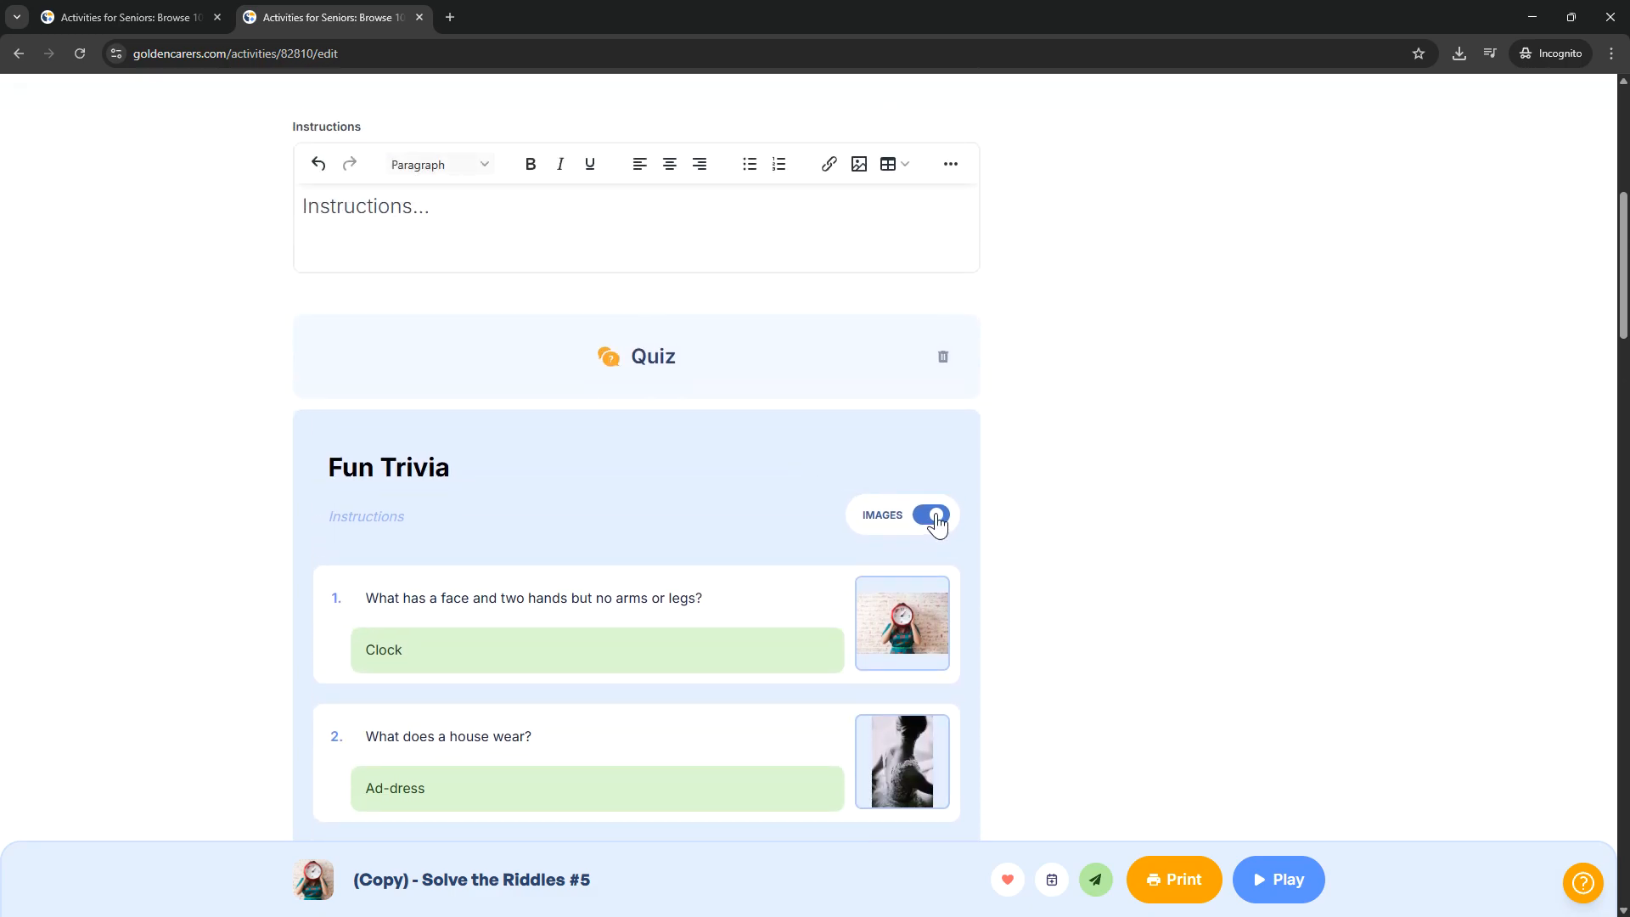
Step: Turn off the images in the copied Fun Trivia quiz and change its game type to Hangman
{"action": "left_click", "coordinate": [934, 515]}
{"action": "left_click", "coordinate": [577, 372]}
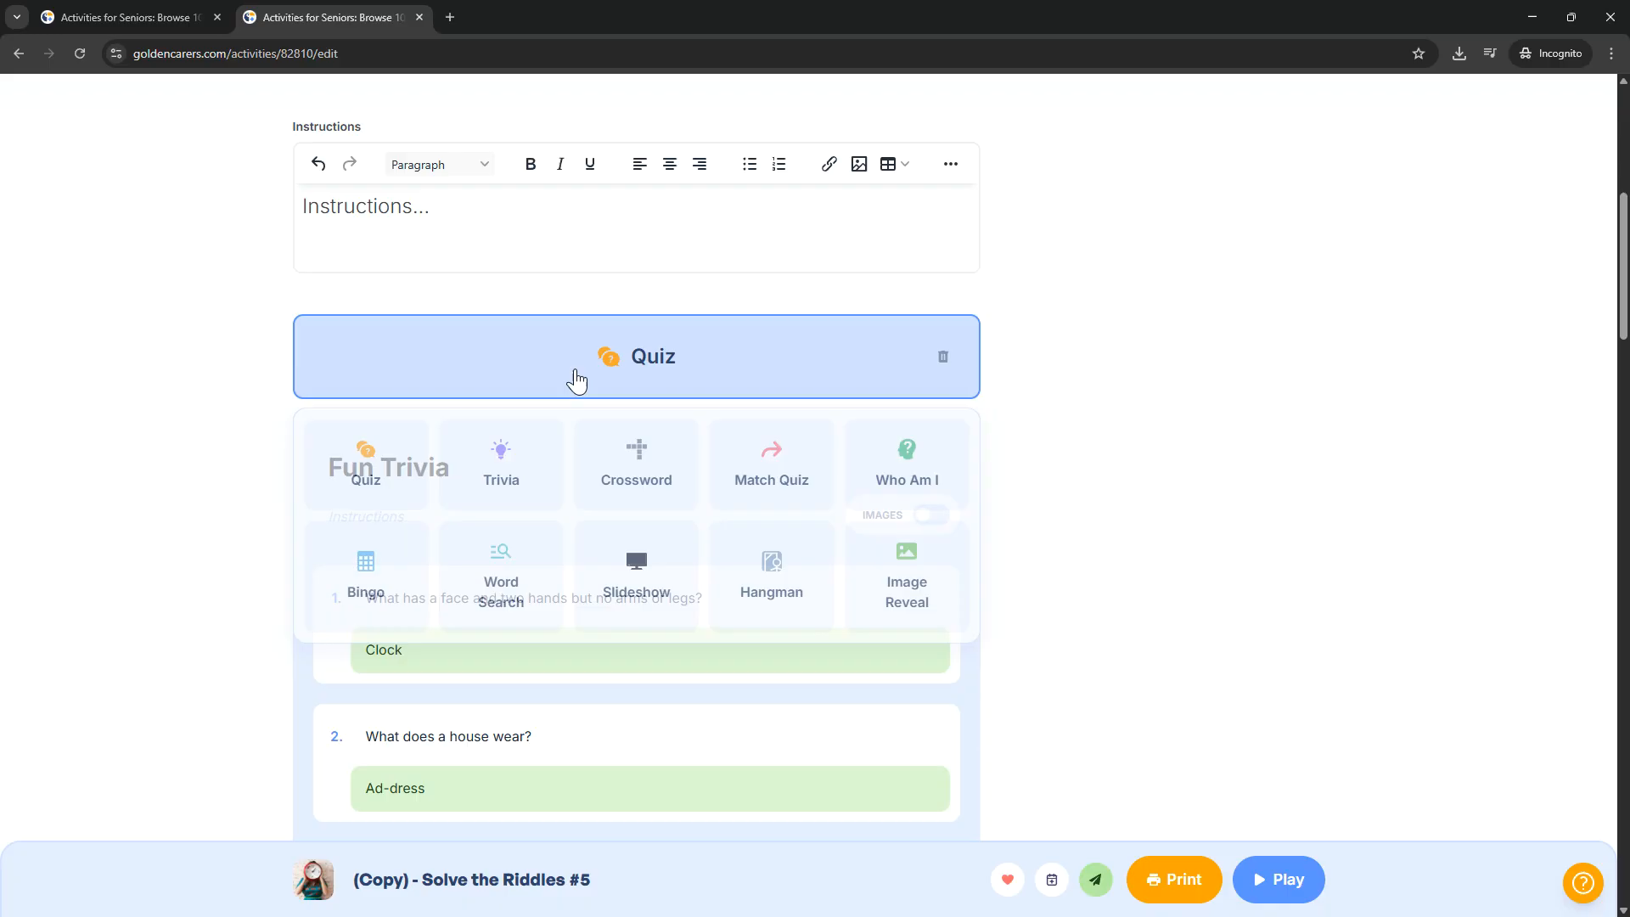
{"action": "left_click", "coordinate": [735, 577]}
{"action": "scroll", "coordinate": [1065, 490], "scroll_direction": "down", "scroll_amount": 14}
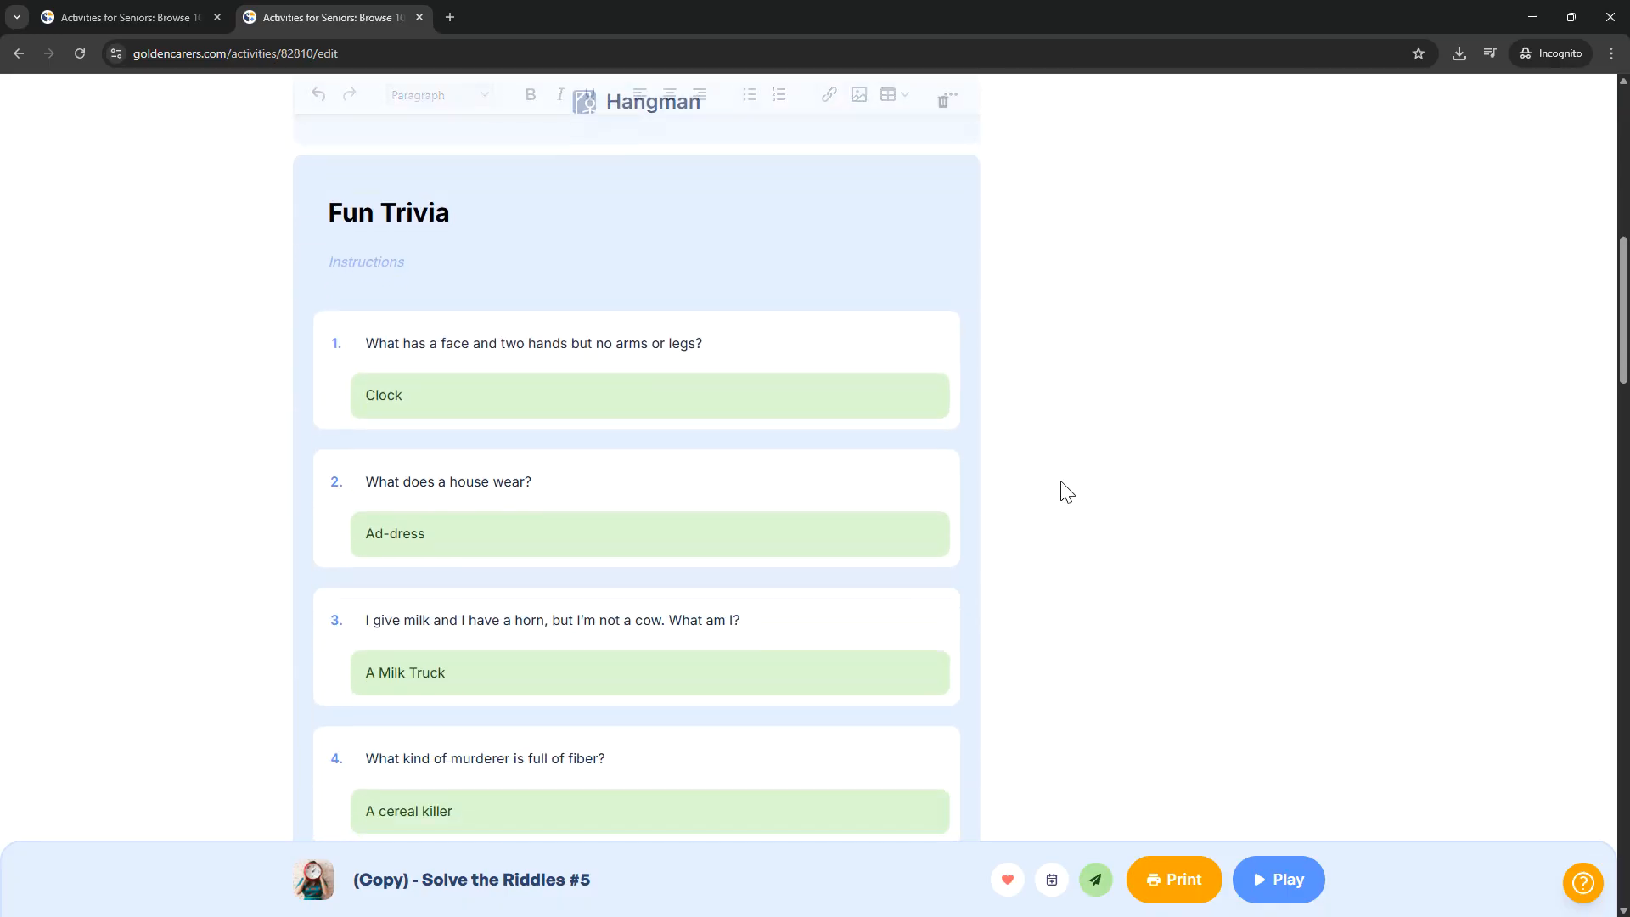
{"action": "scroll", "coordinate": [1066, 490], "scroll_direction": "down", "scroll_amount": 14}
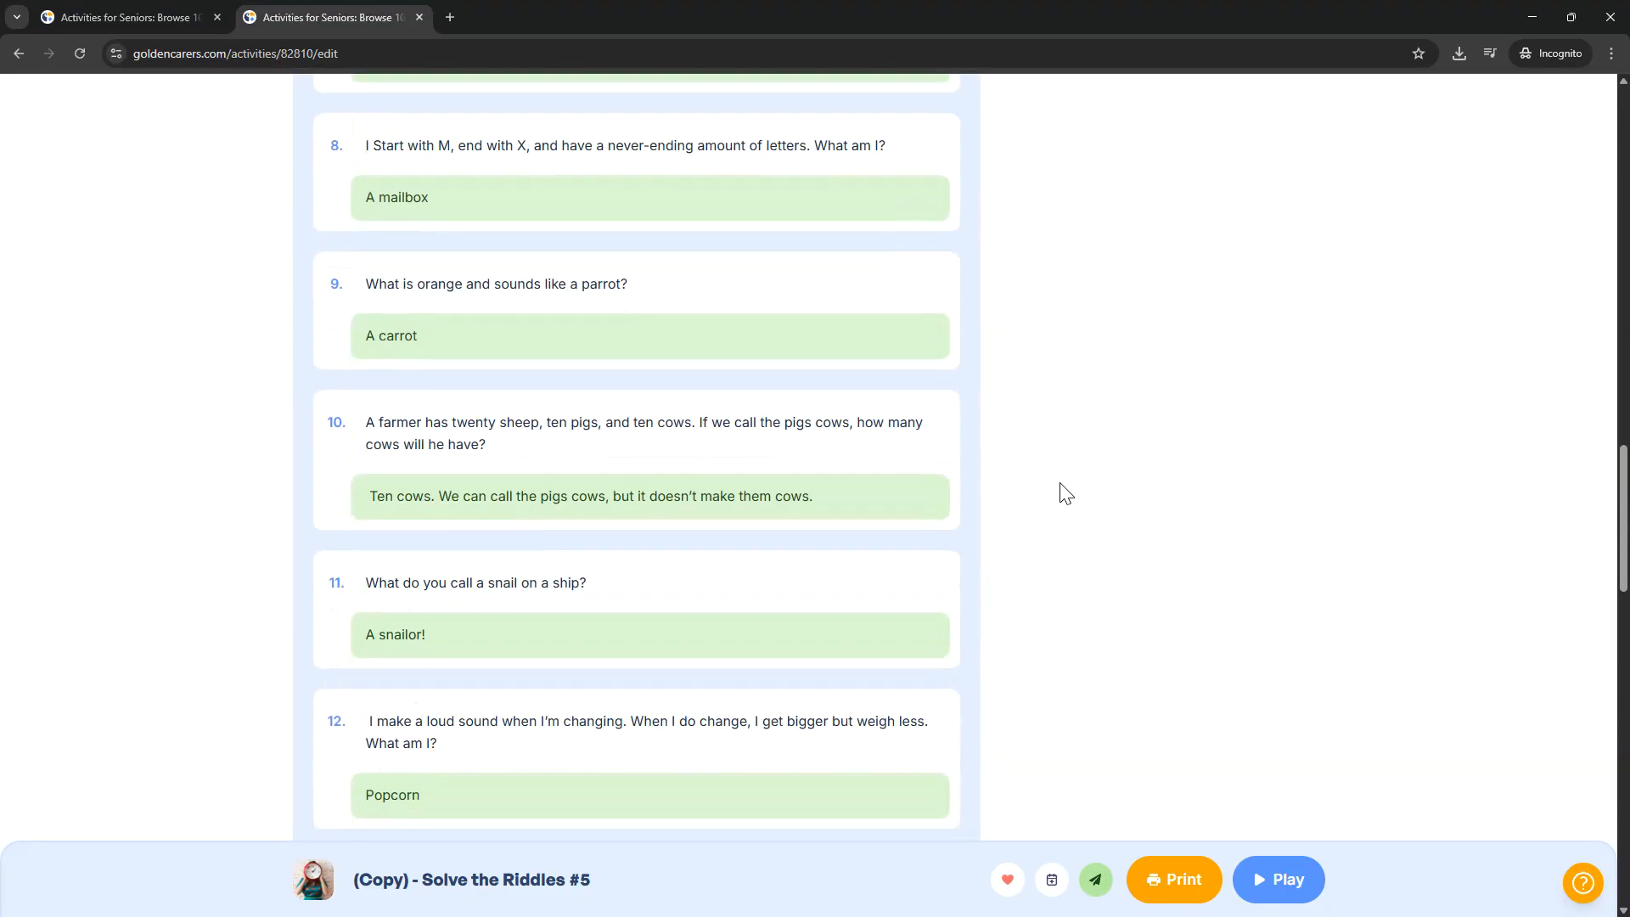
{"action": "scroll", "coordinate": [1051, 499], "scroll_direction": "up", "scroll_amount": 15}
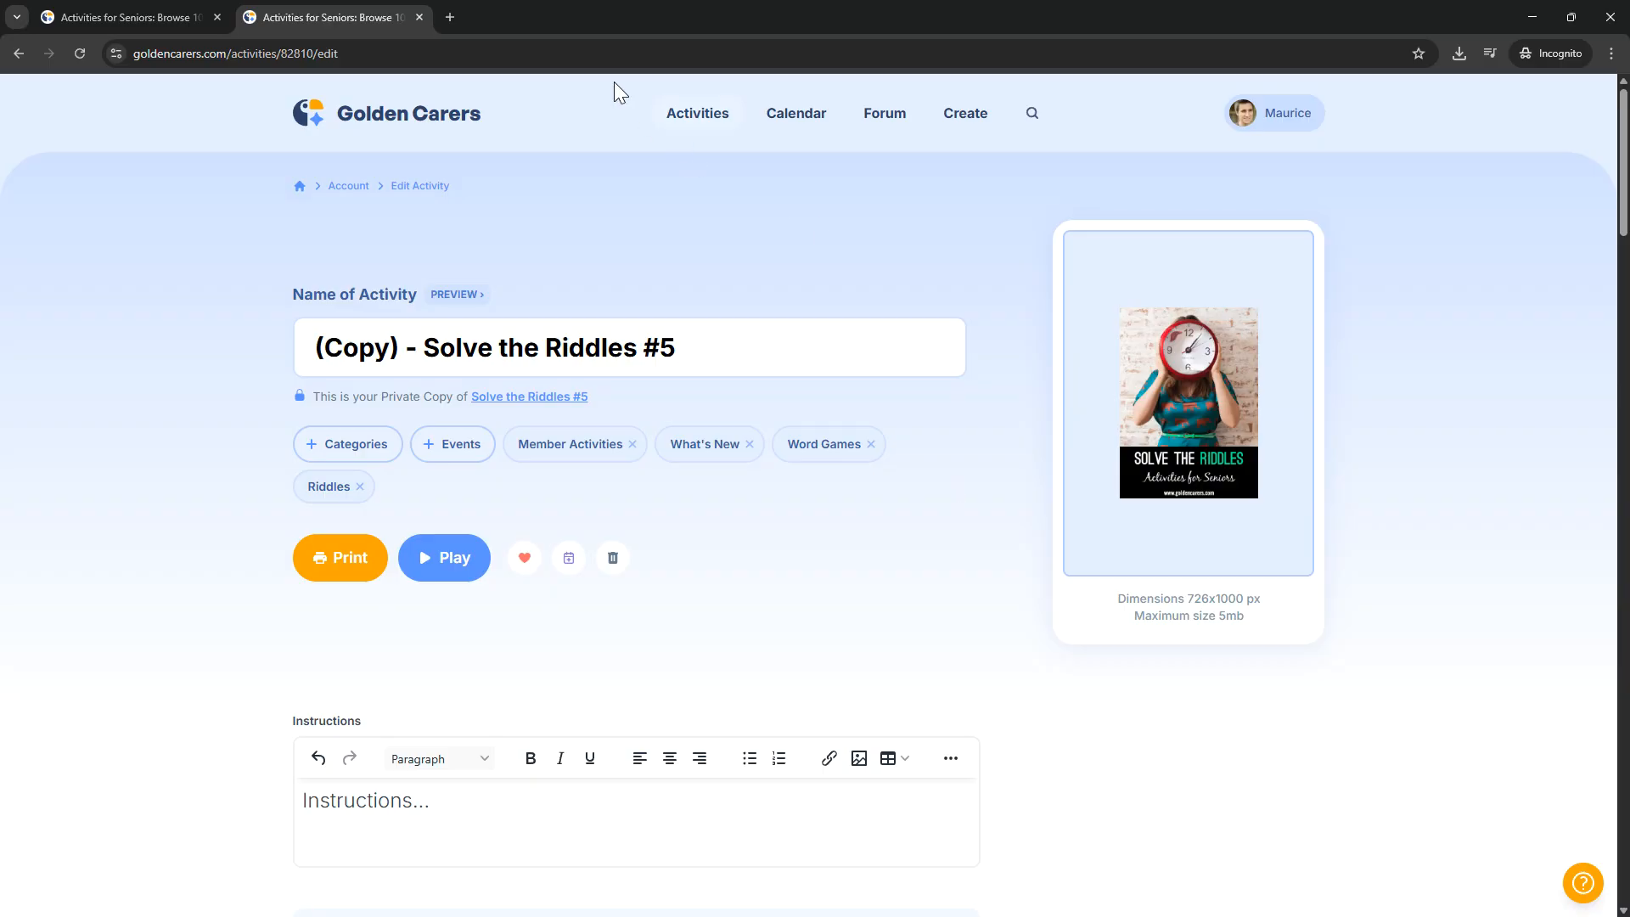
Step: Create a new activity named "Demo activity" with the Activity Builder
{"action": "left_click", "coordinate": [965, 117]}
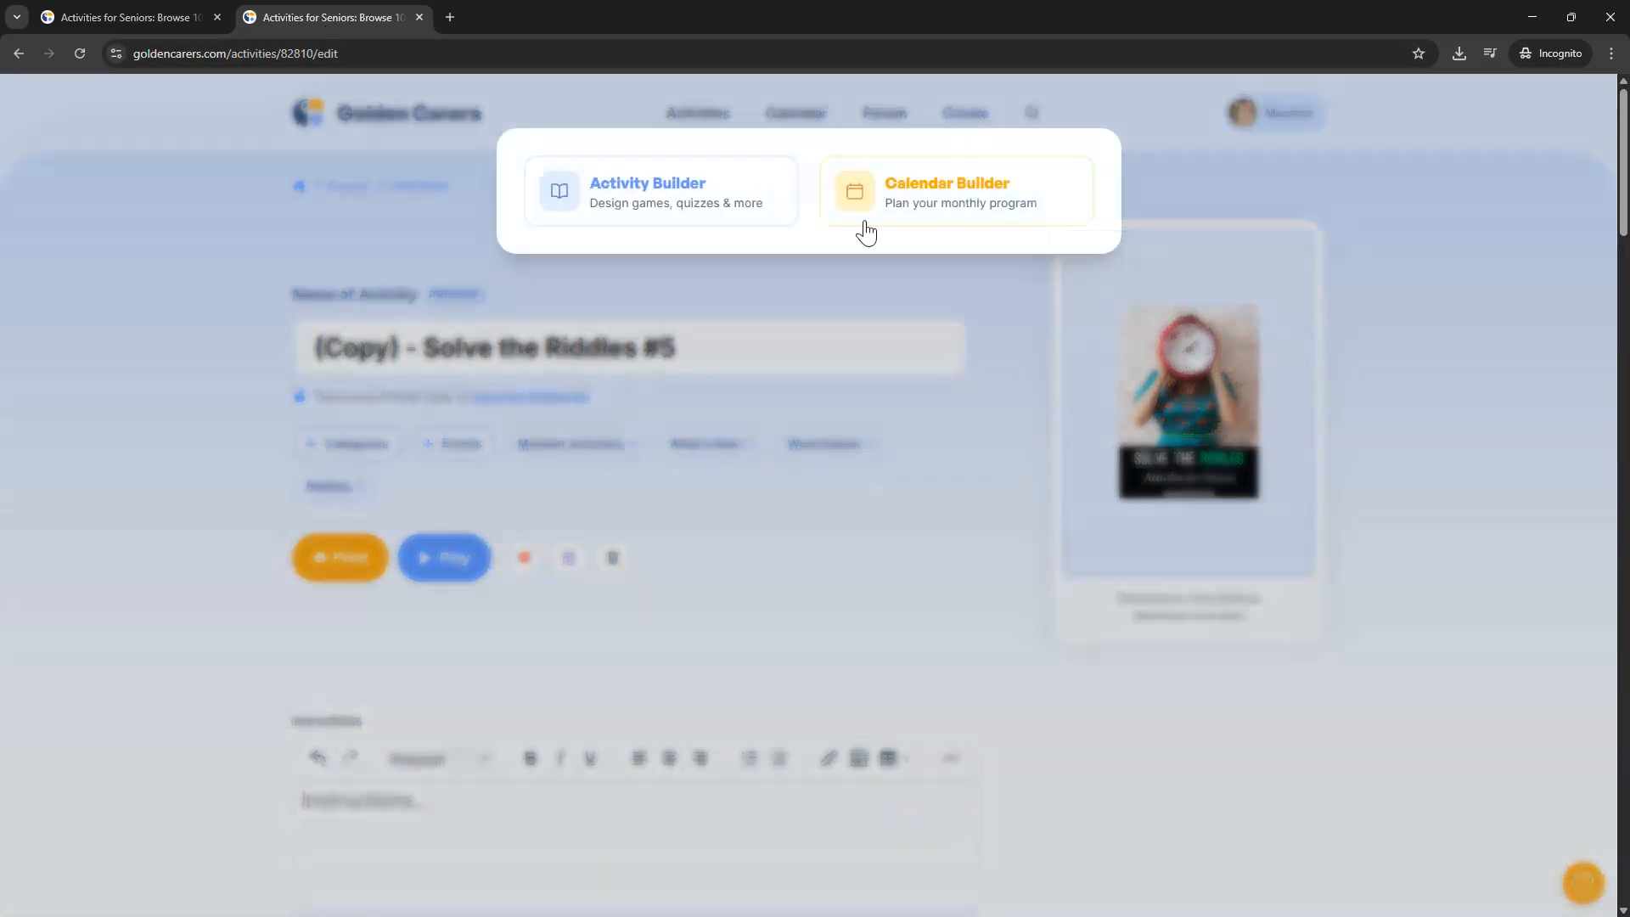
{"action": "left_click", "coordinate": [690, 207]}
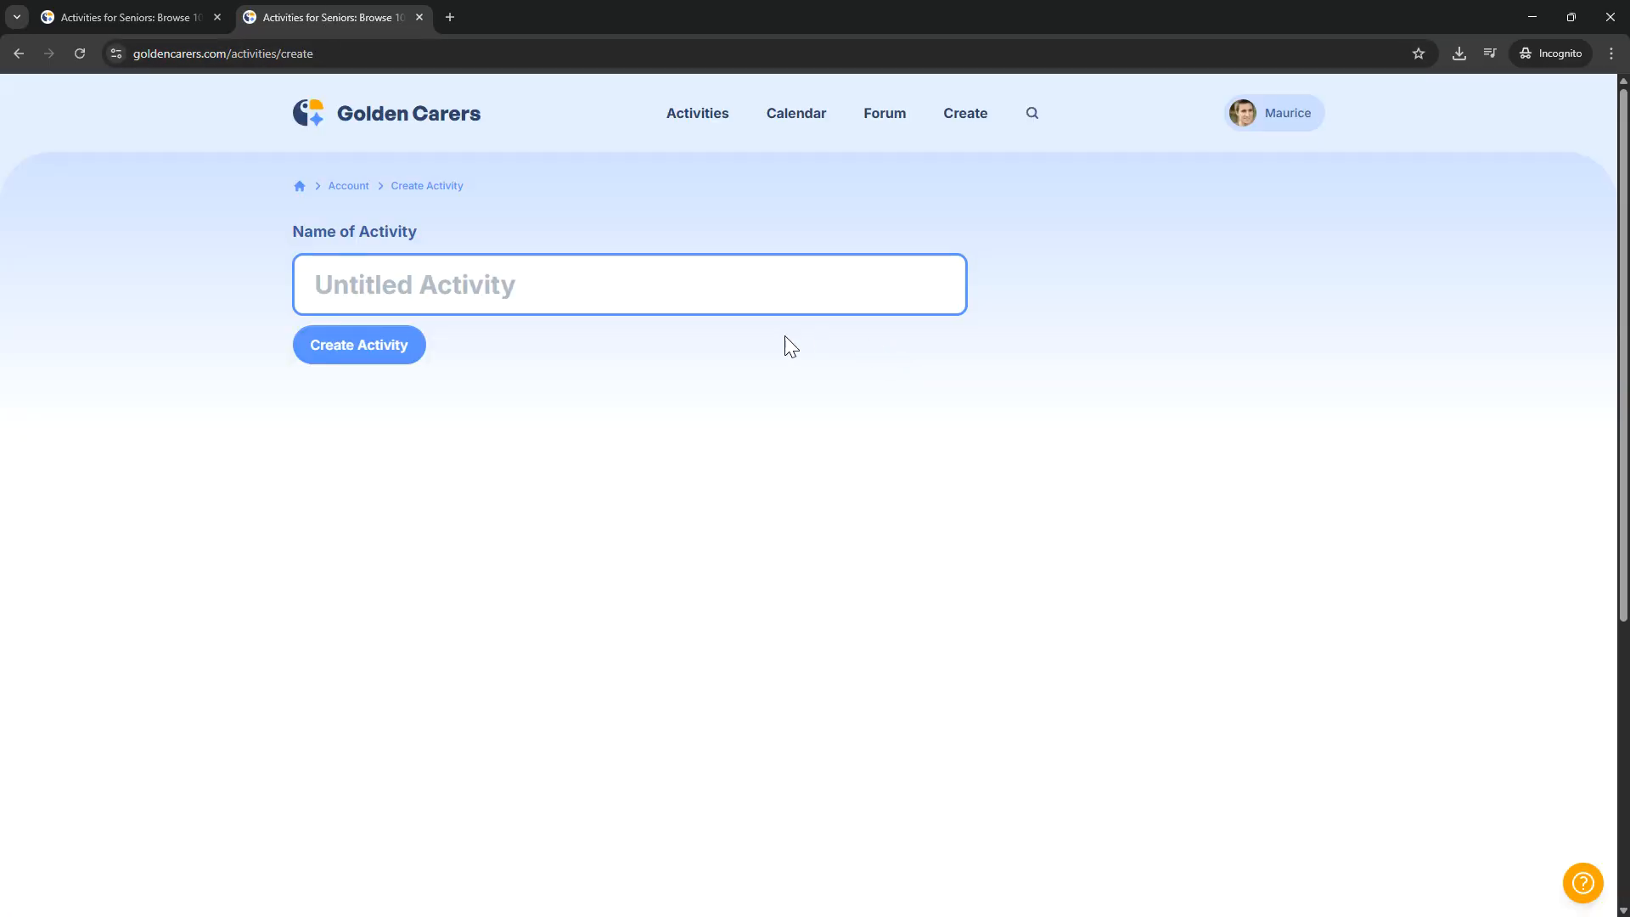
{"action": "type", "text": "Demo activity"}
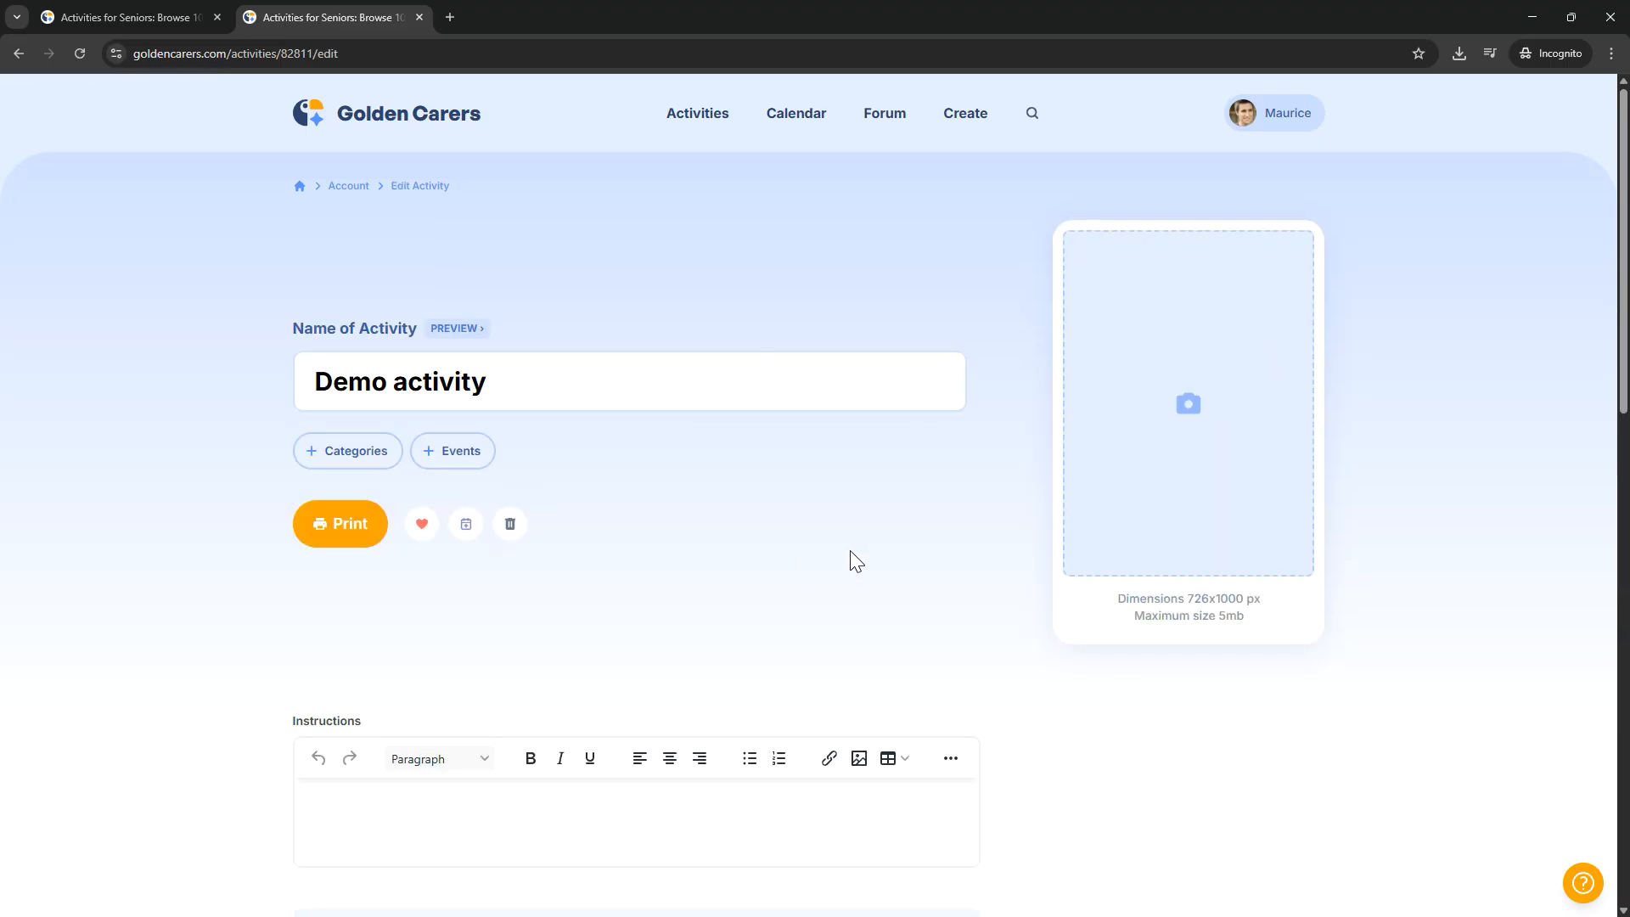
Step: Enter "Instructions.." as the instructions text of the Demo activity
{"action": "scroll", "coordinate": [849, 547], "scroll_direction": "down", "scroll_amount": 6}
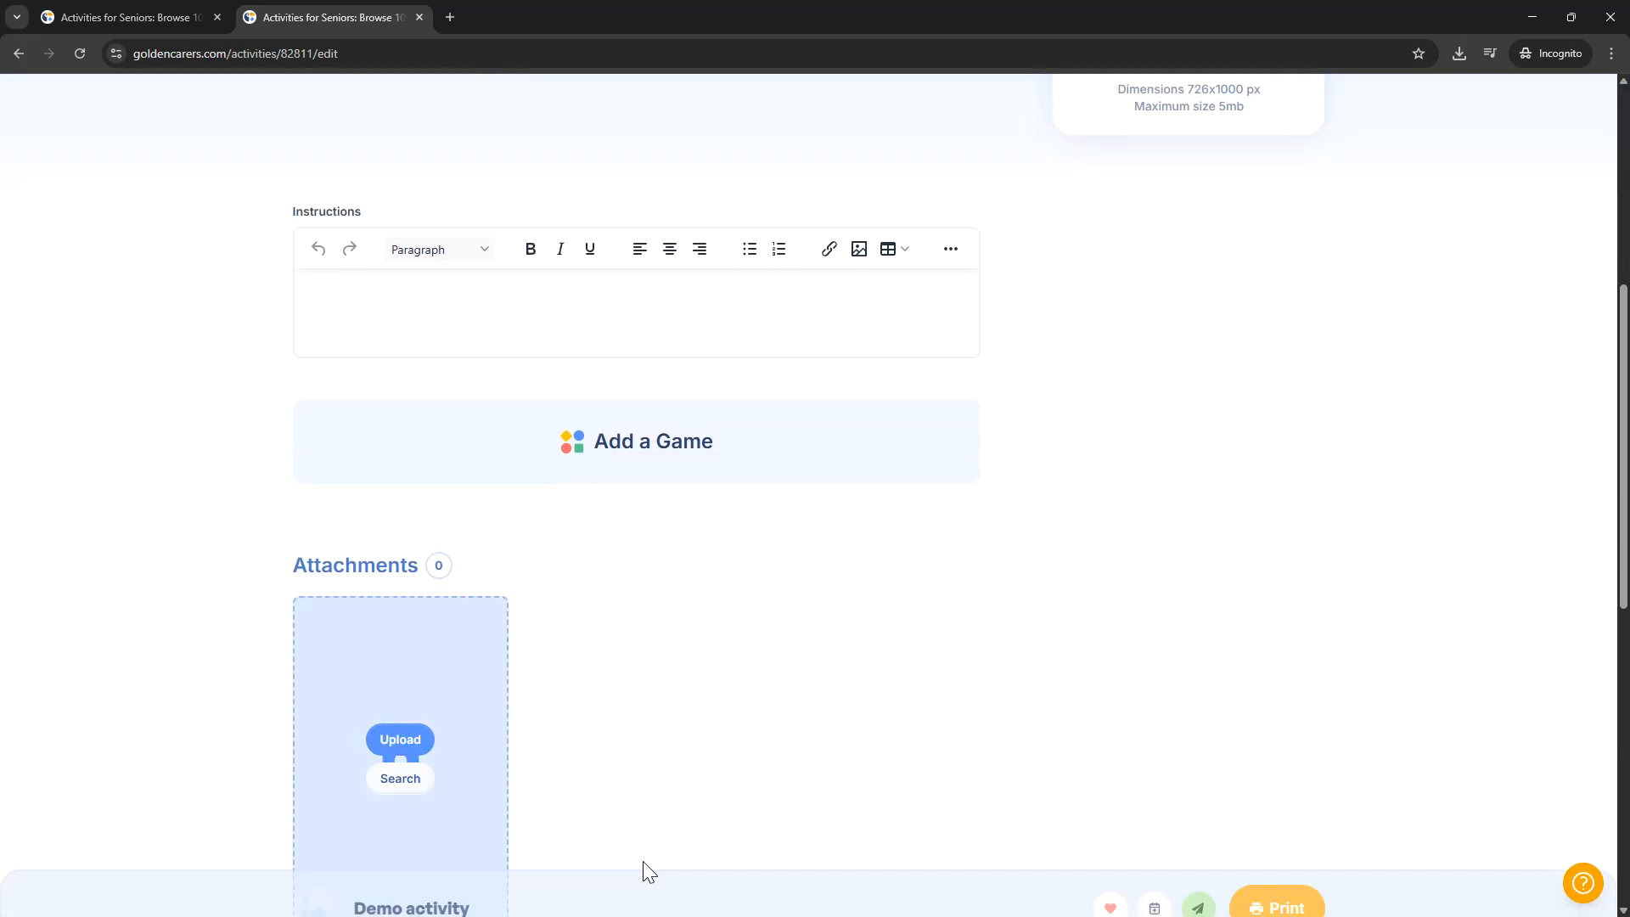
{"action": "scroll", "coordinate": [742, 599], "scroll_direction": "up", "scroll_amount": 3}
{"action": "scroll", "coordinate": [764, 481], "scroll_direction": "up", "scroll_amount": 2}
{"action": "scroll", "coordinate": [746, 450], "scroll_direction": "down", "scroll_amount": 3}
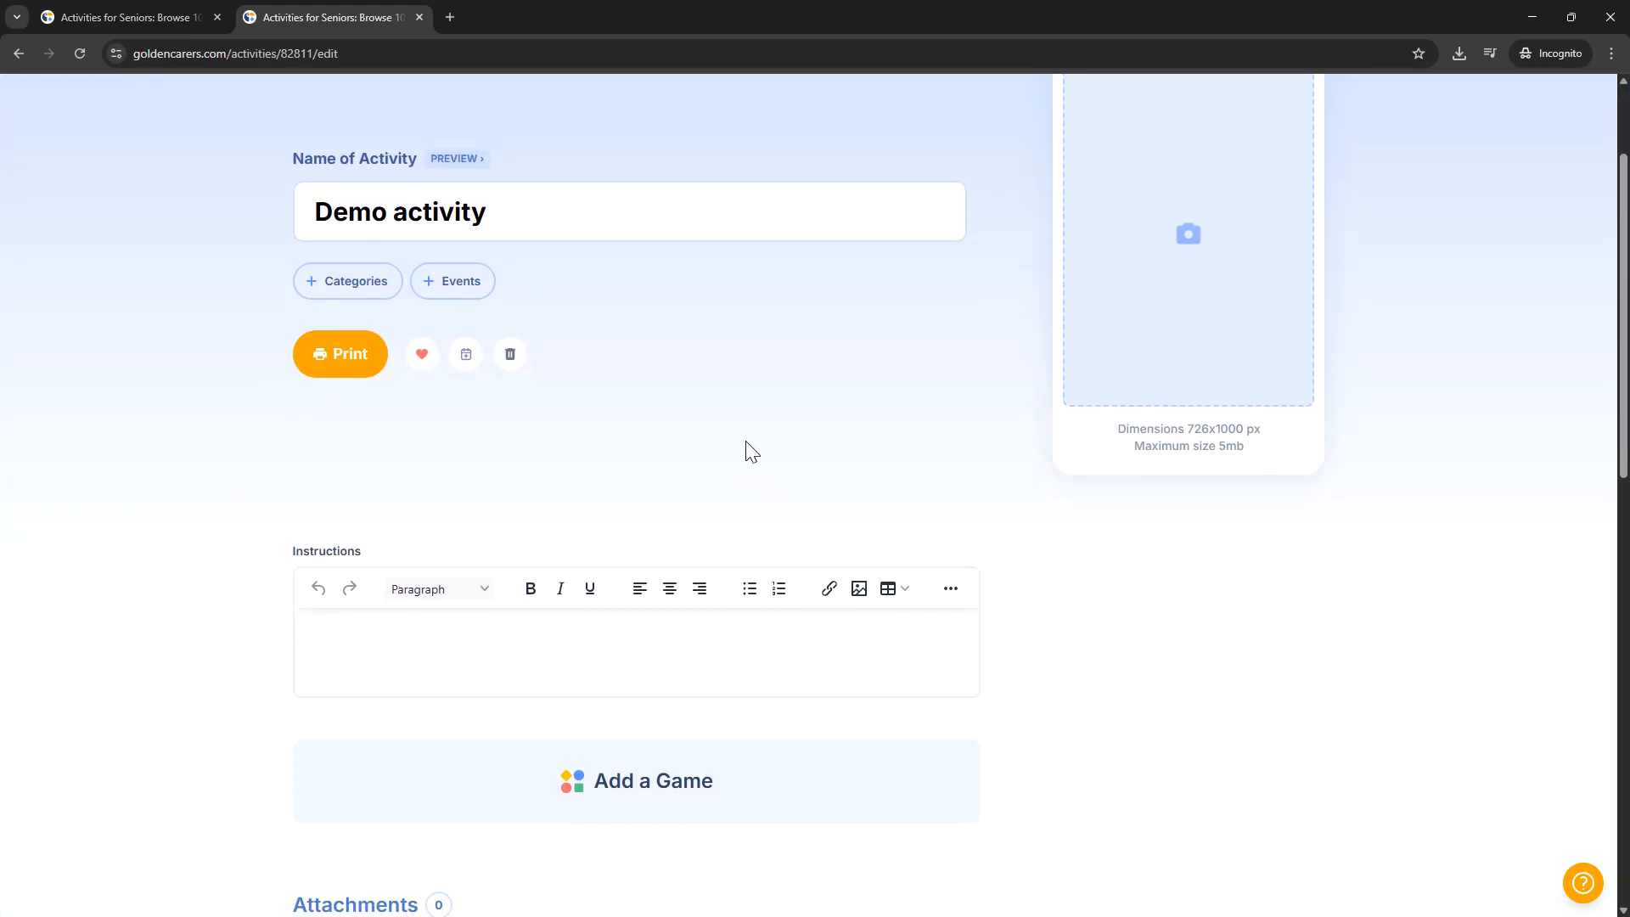
{"action": "left_click", "coordinate": [632, 478]}
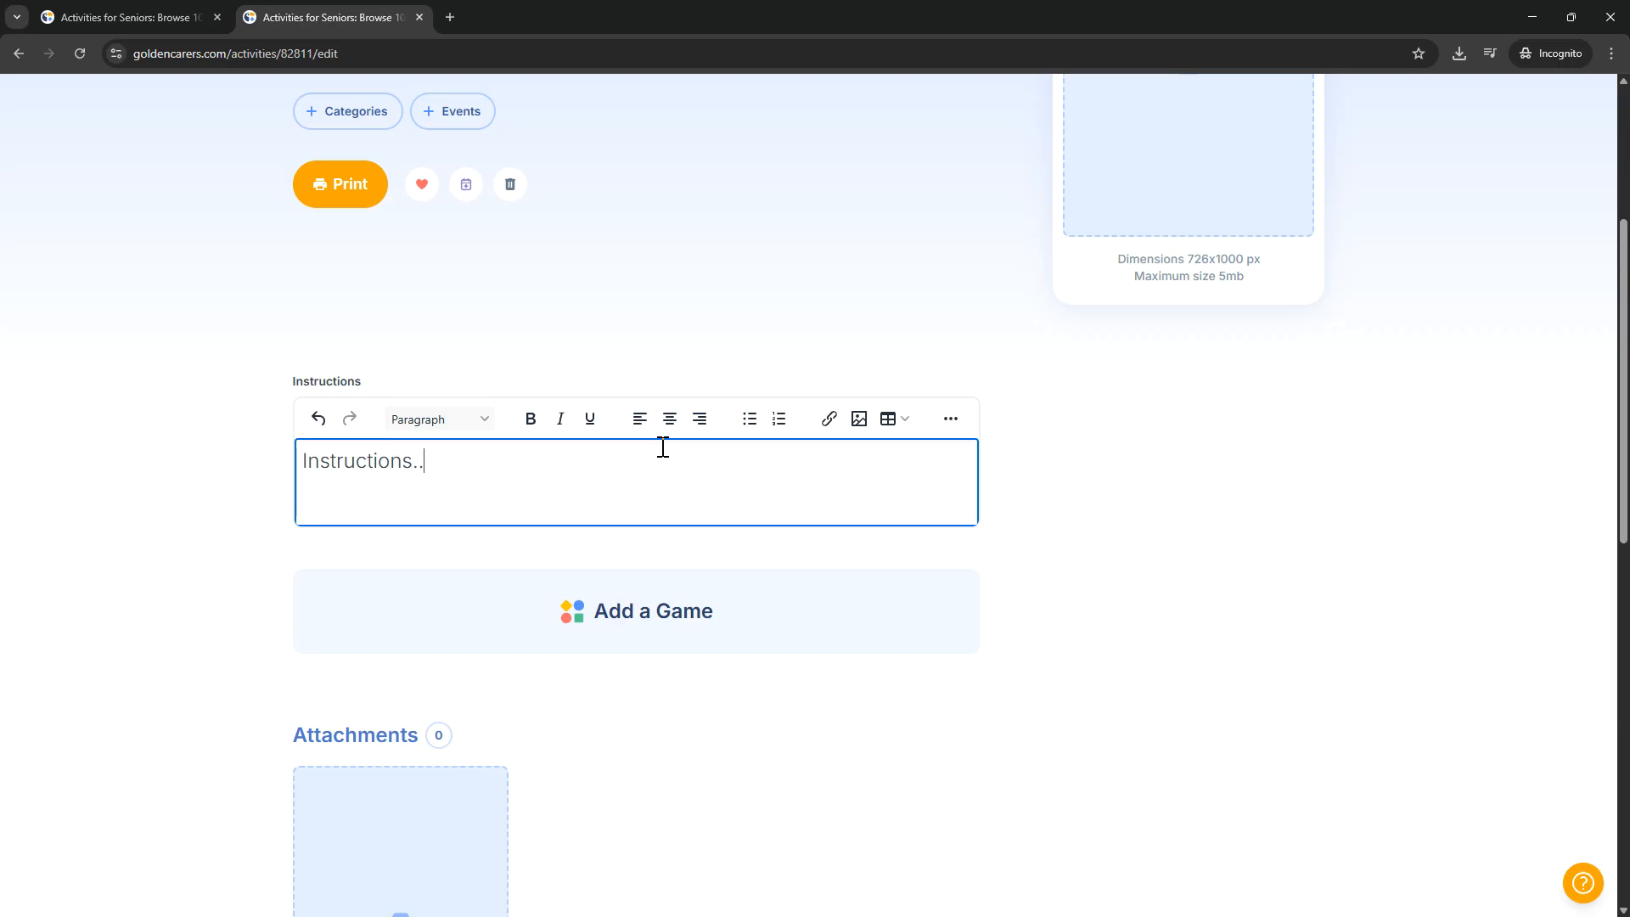
{"action": "scroll", "coordinate": [697, 526], "scroll_direction": "down", "scroll_amount": 1}
Step: Add a Quiz game to the Demo activity and title it "Demo activity Quiz"
{"action": "left_click", "coordinate": [779, 480]}
{"action": "scroll", "coordinate": [779, 481], "scroll_direction": "down", "scroll_amount": 3}
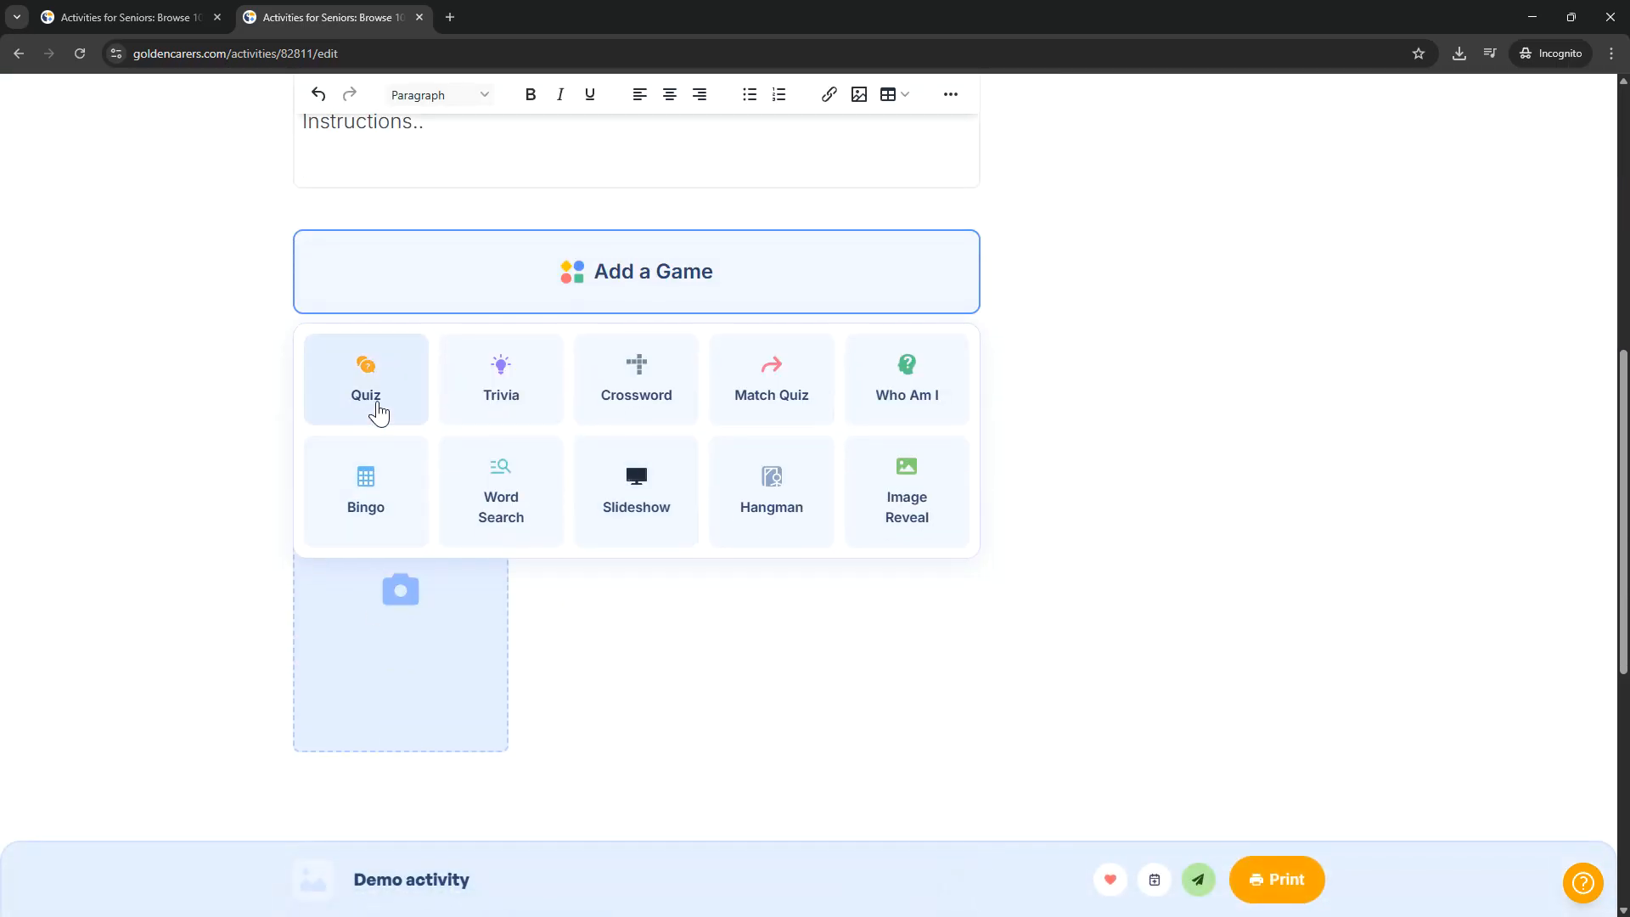
{"action": "left_click", "coordinate": [379, 411]}
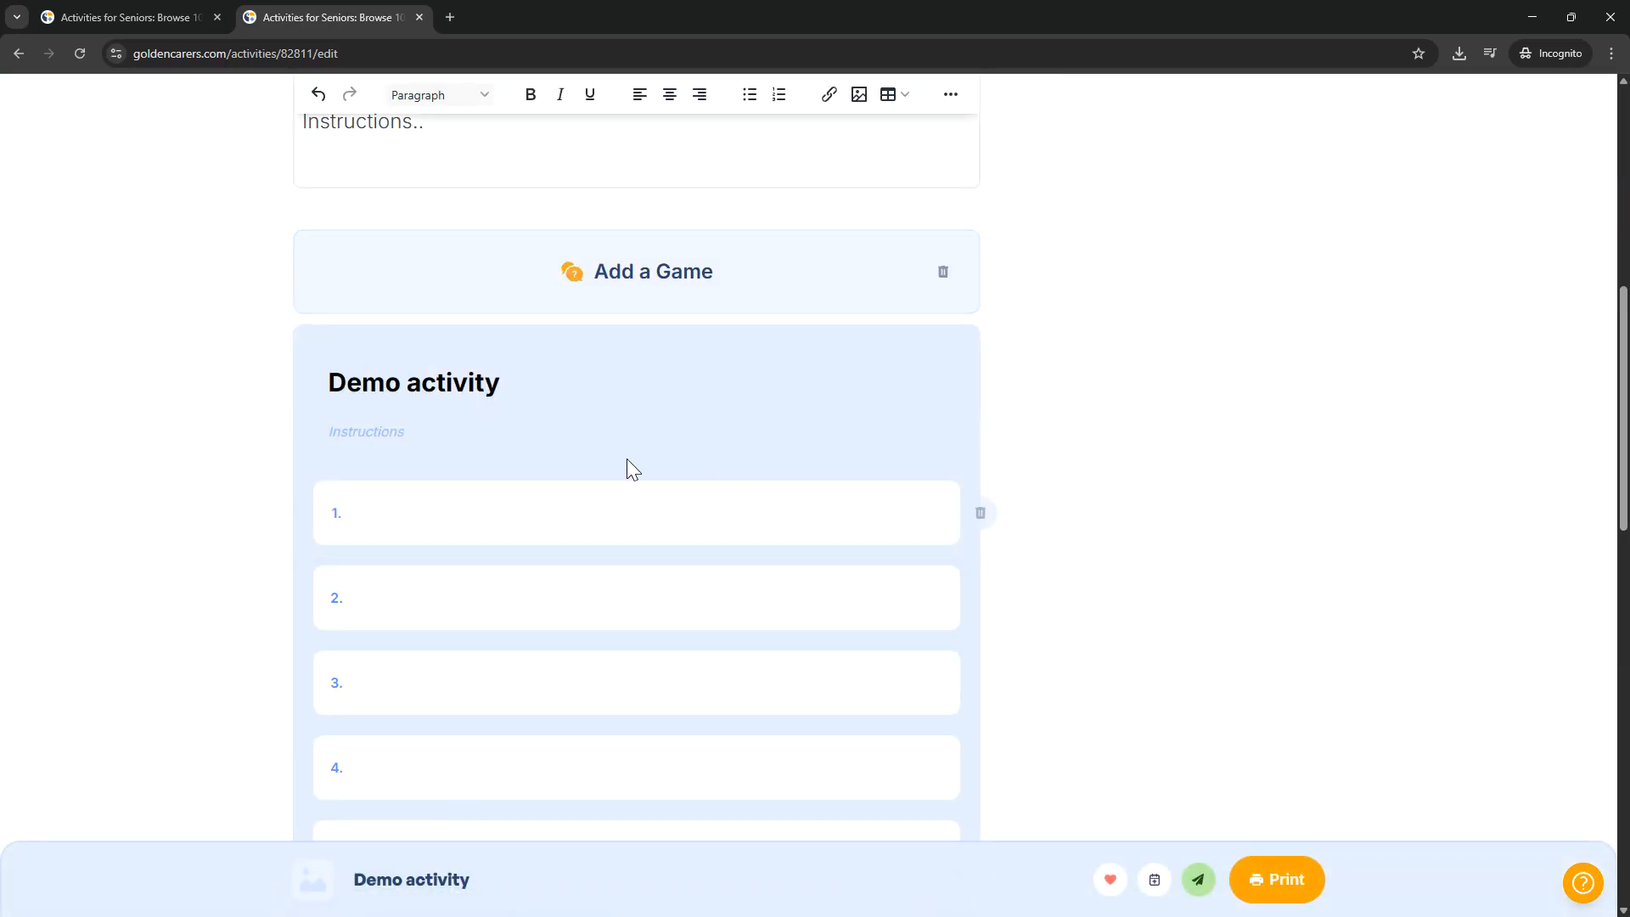
{"action": "left_click", "coordinate": [527, 389]}
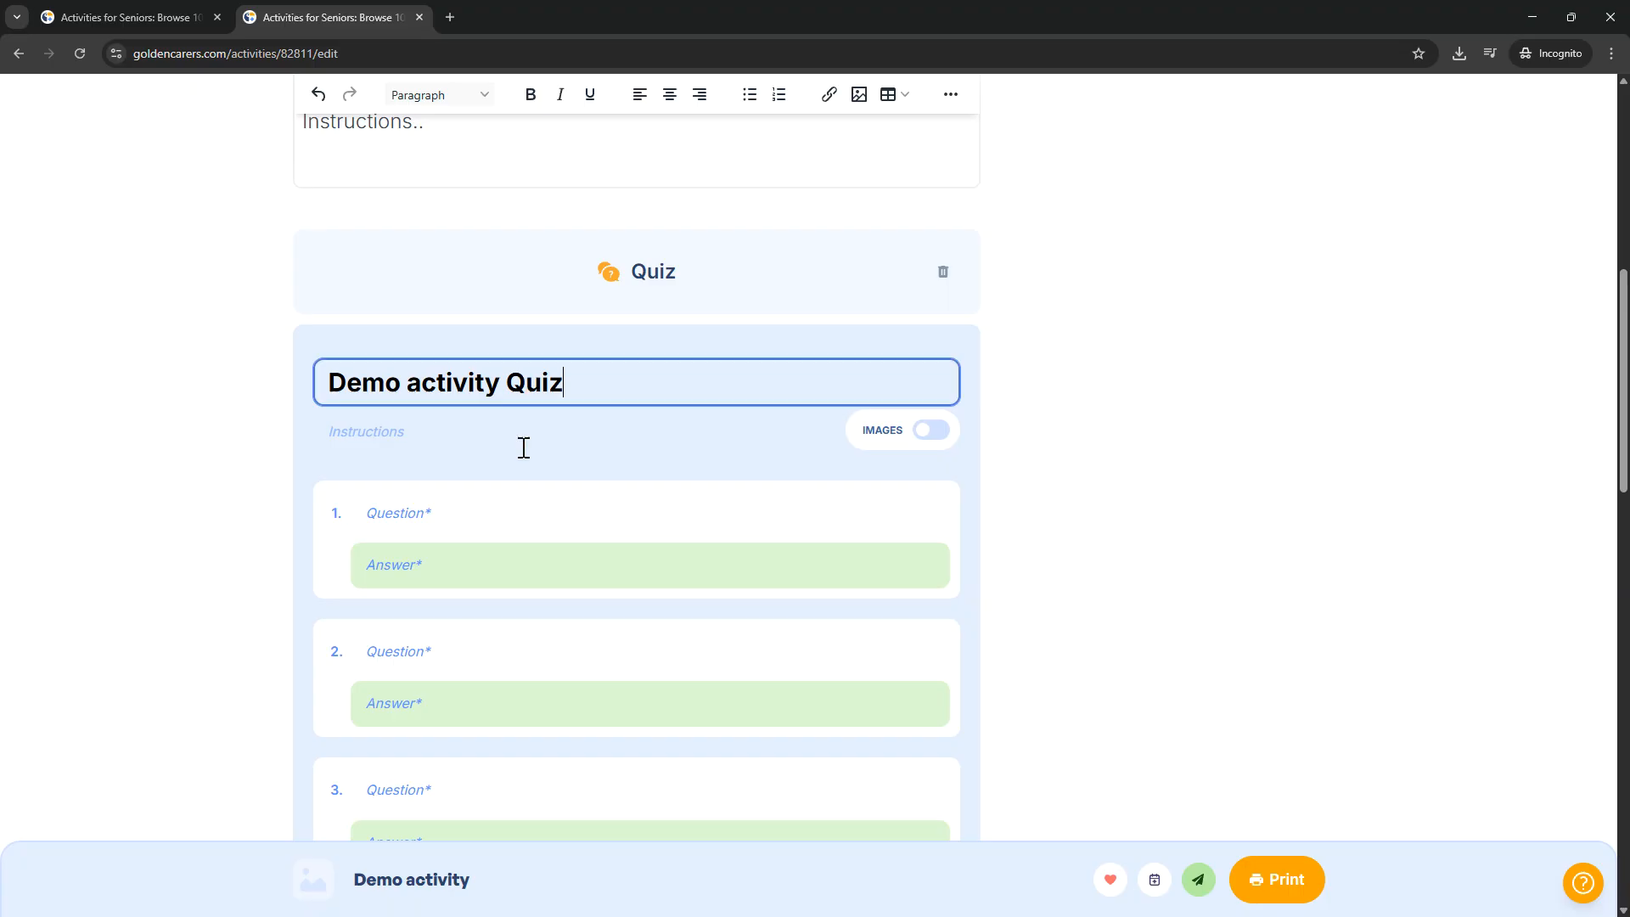
Step: Enter "What color is the sky?" as question 1 and "What color is grass?" as question 2 of the Demo activity Quiz
{"action": "left_click", "coordinate": [523, 508]}
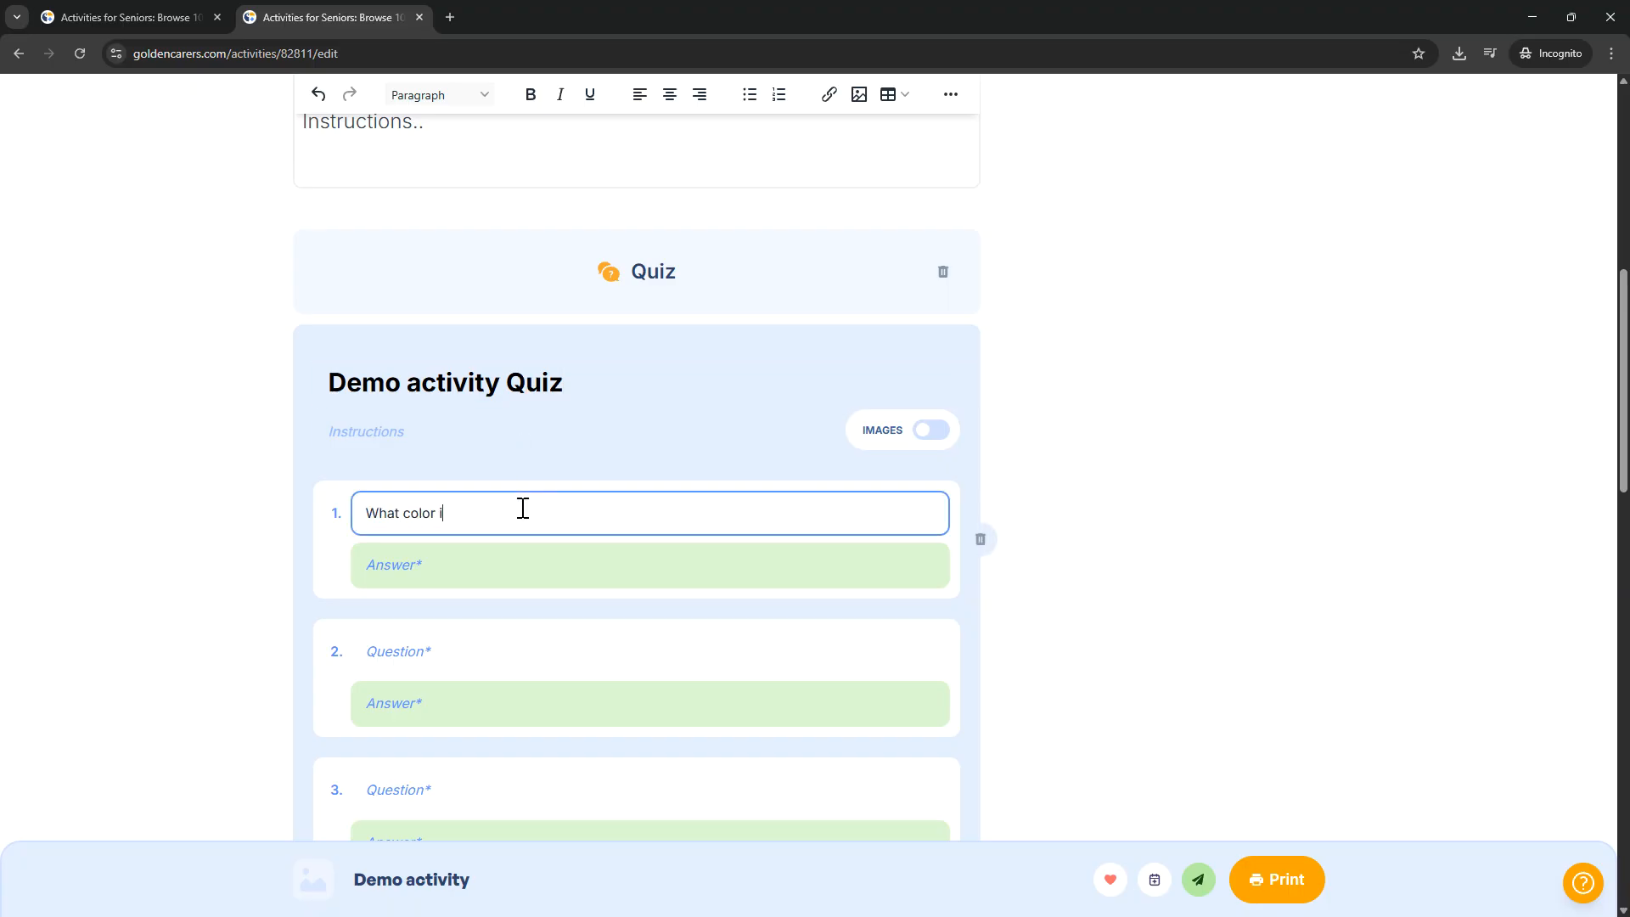
{"action": "left_click", "coordinate": [527, 651]}
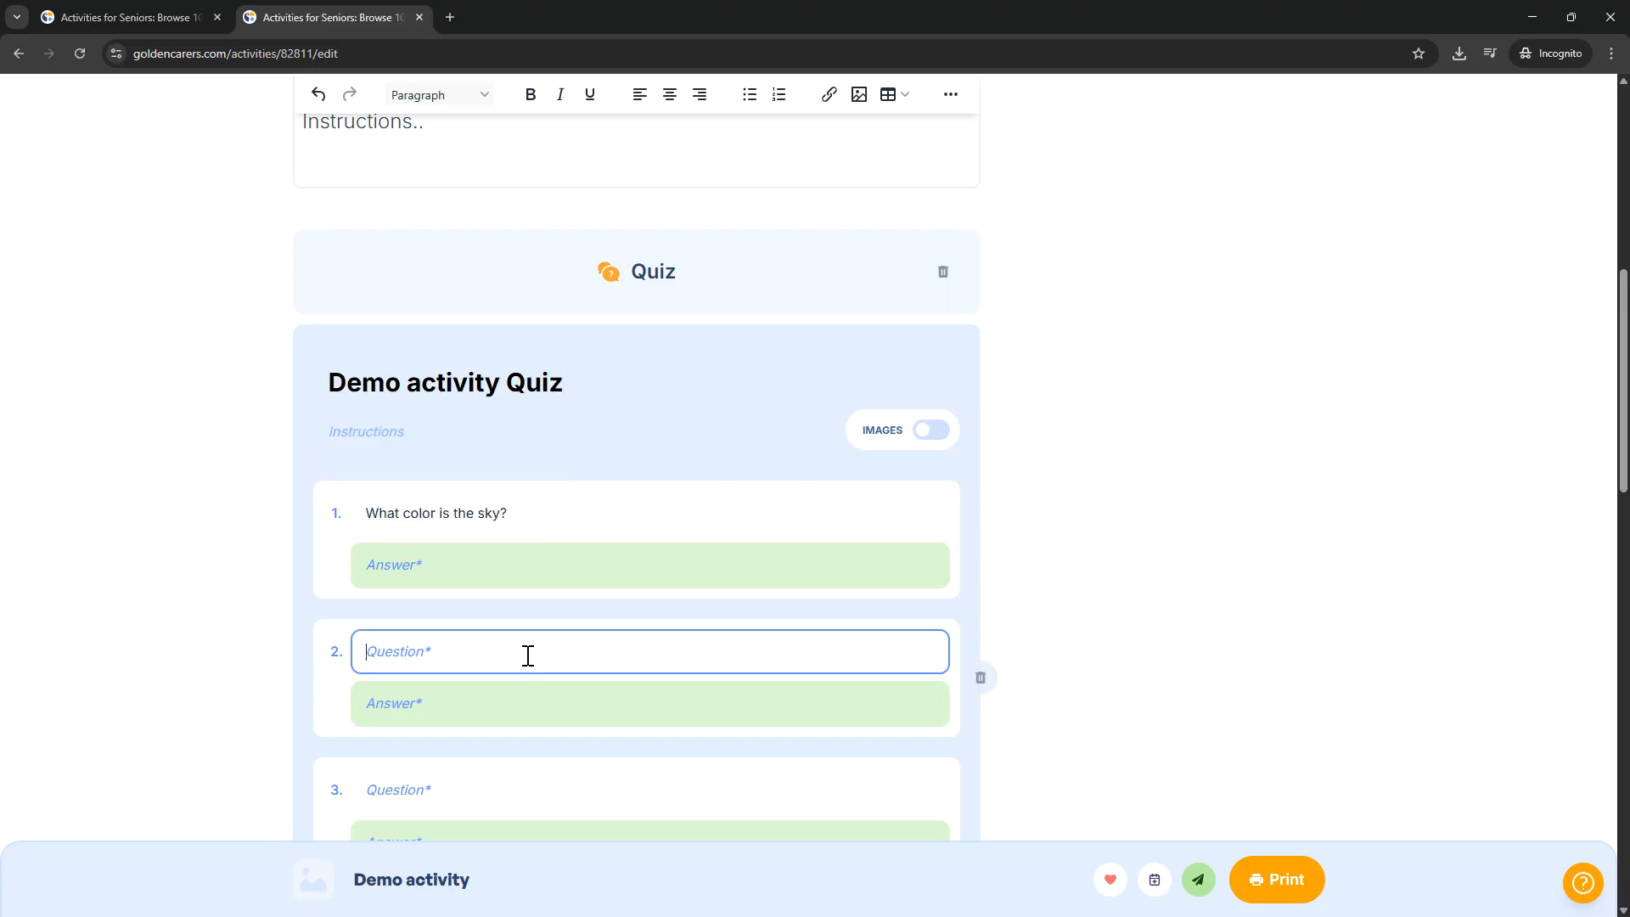
{"action": "type", "text": "What color is the sky?"}
{"action": "left_click_drag", "start_coordinate": [463, 651], "coordinate": [990, 680]}
{"action": "key", "text": "BackSpace"}
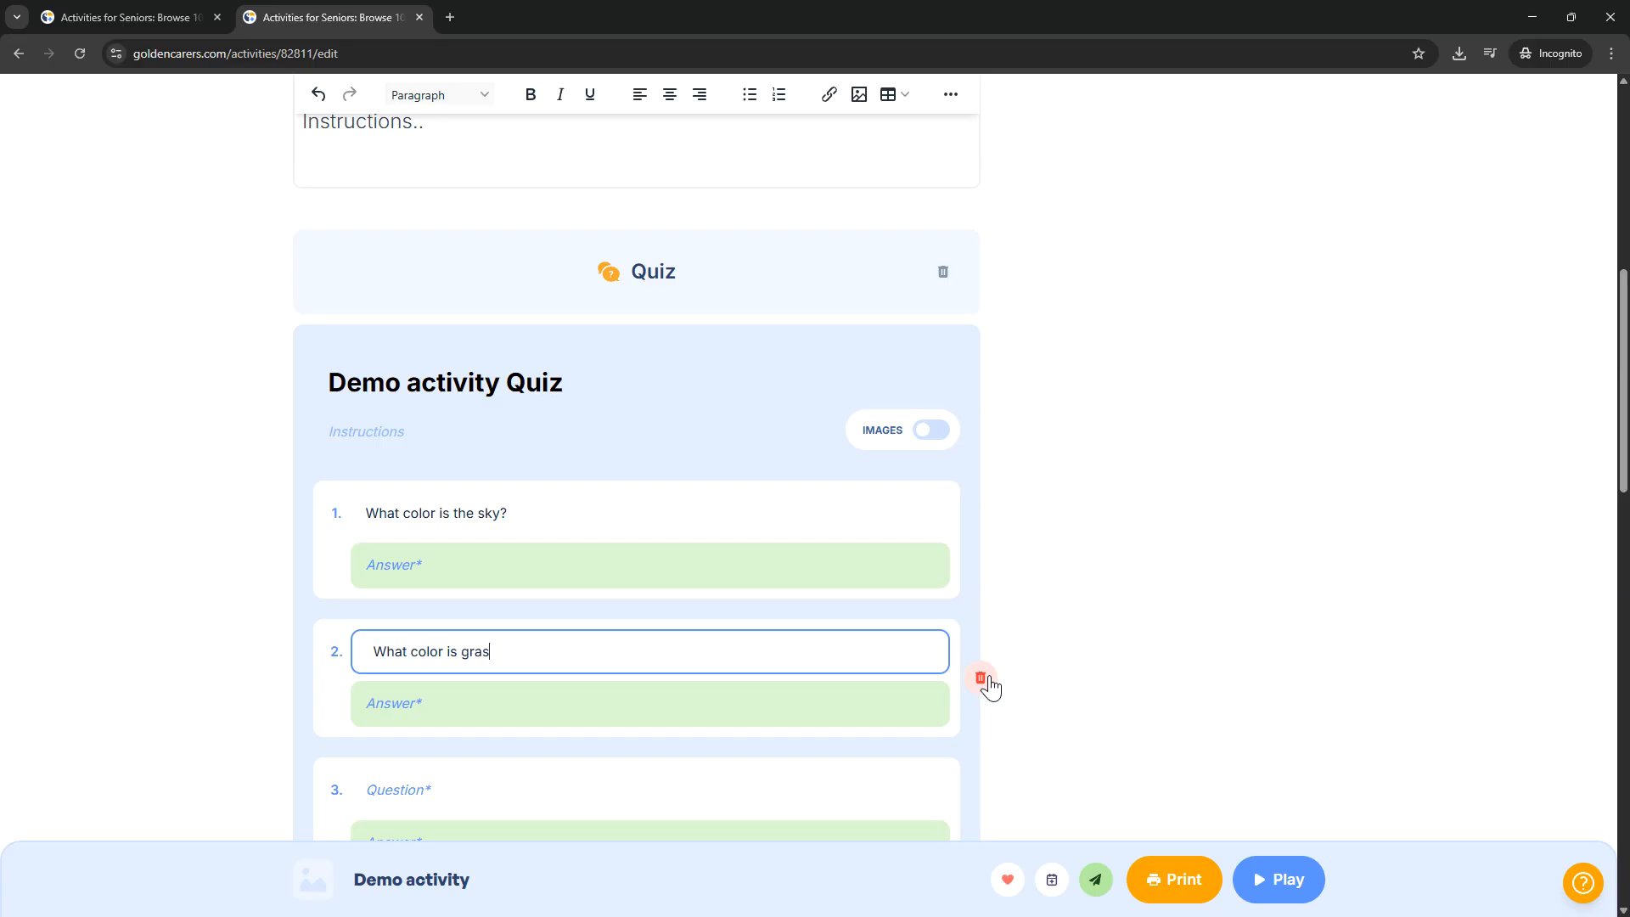
Step: Enter "Blue" as the answer to question 1 and "Green" as the answer to question 2
{"action": "left_click", "coordinate": [824, 574]}
{"action": "type", "text": "Blue"}
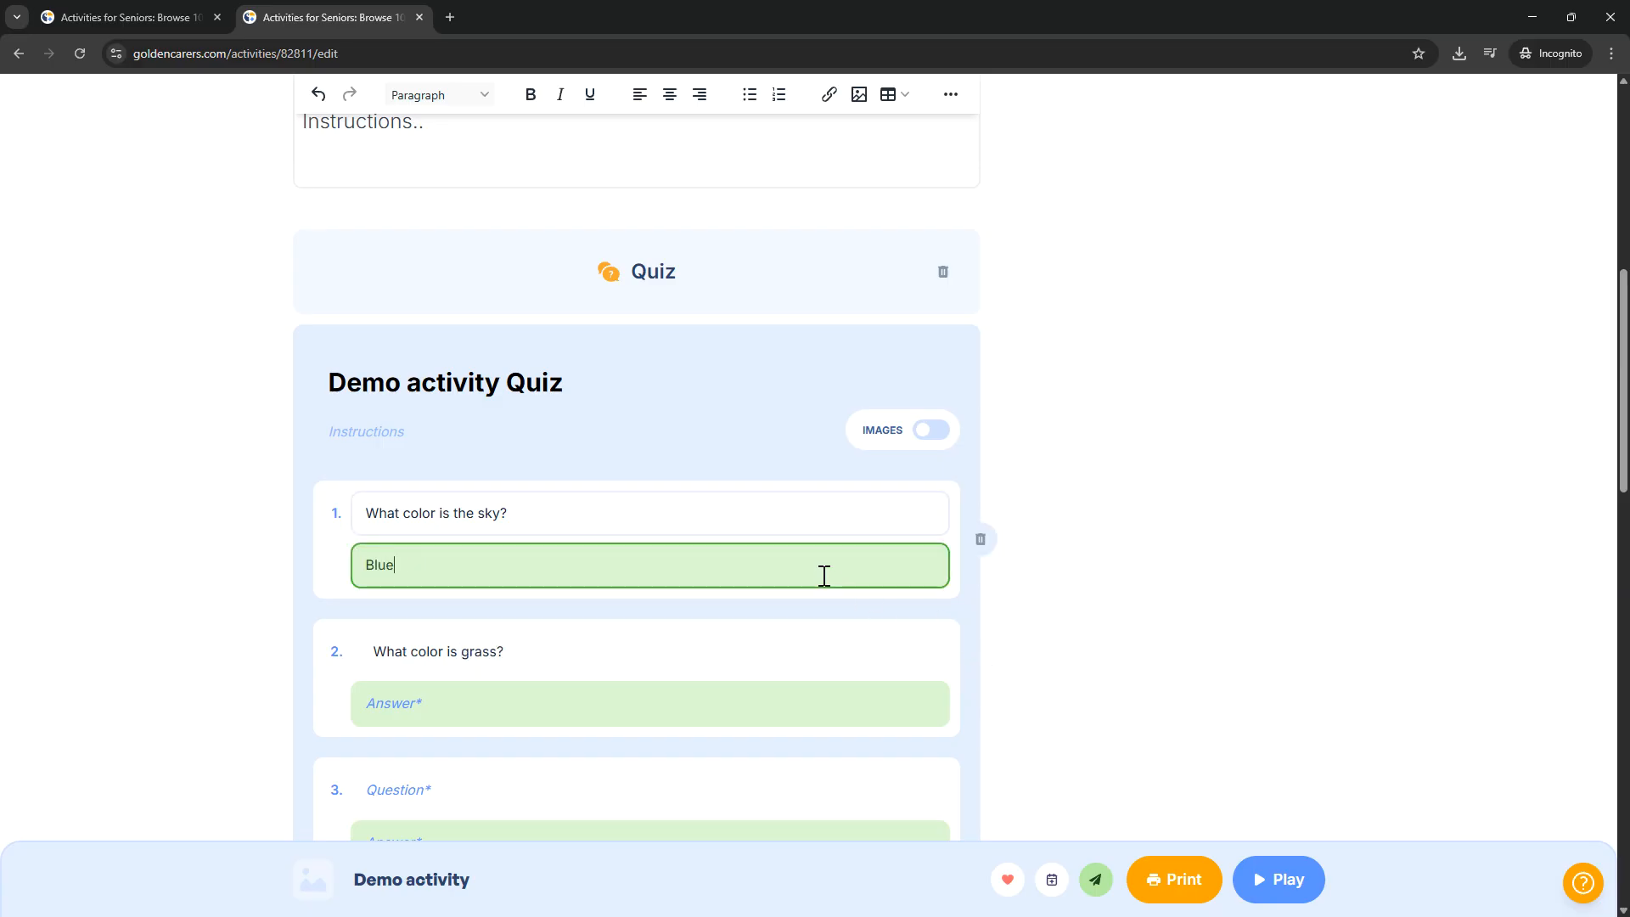
{"action": "left_click", "coordinate": [728, 711]}
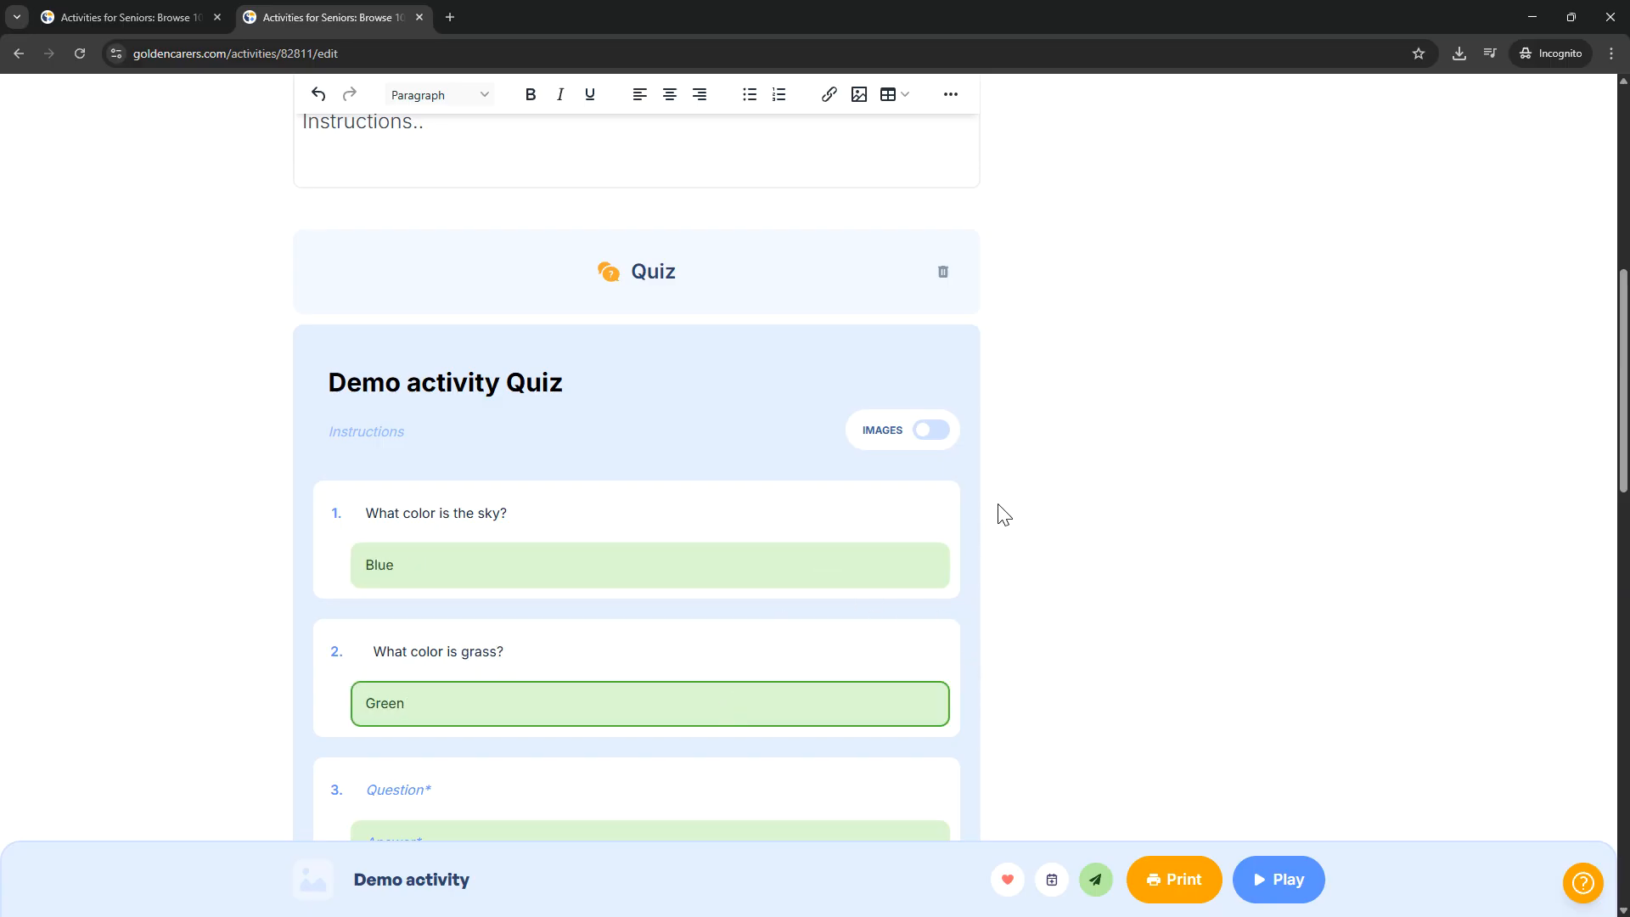
Step: Turn on images for the quiz and add a picture to question 1 from an image search for "Blue sky"
{"action": "left_click", "coordinate": [932, 433]}
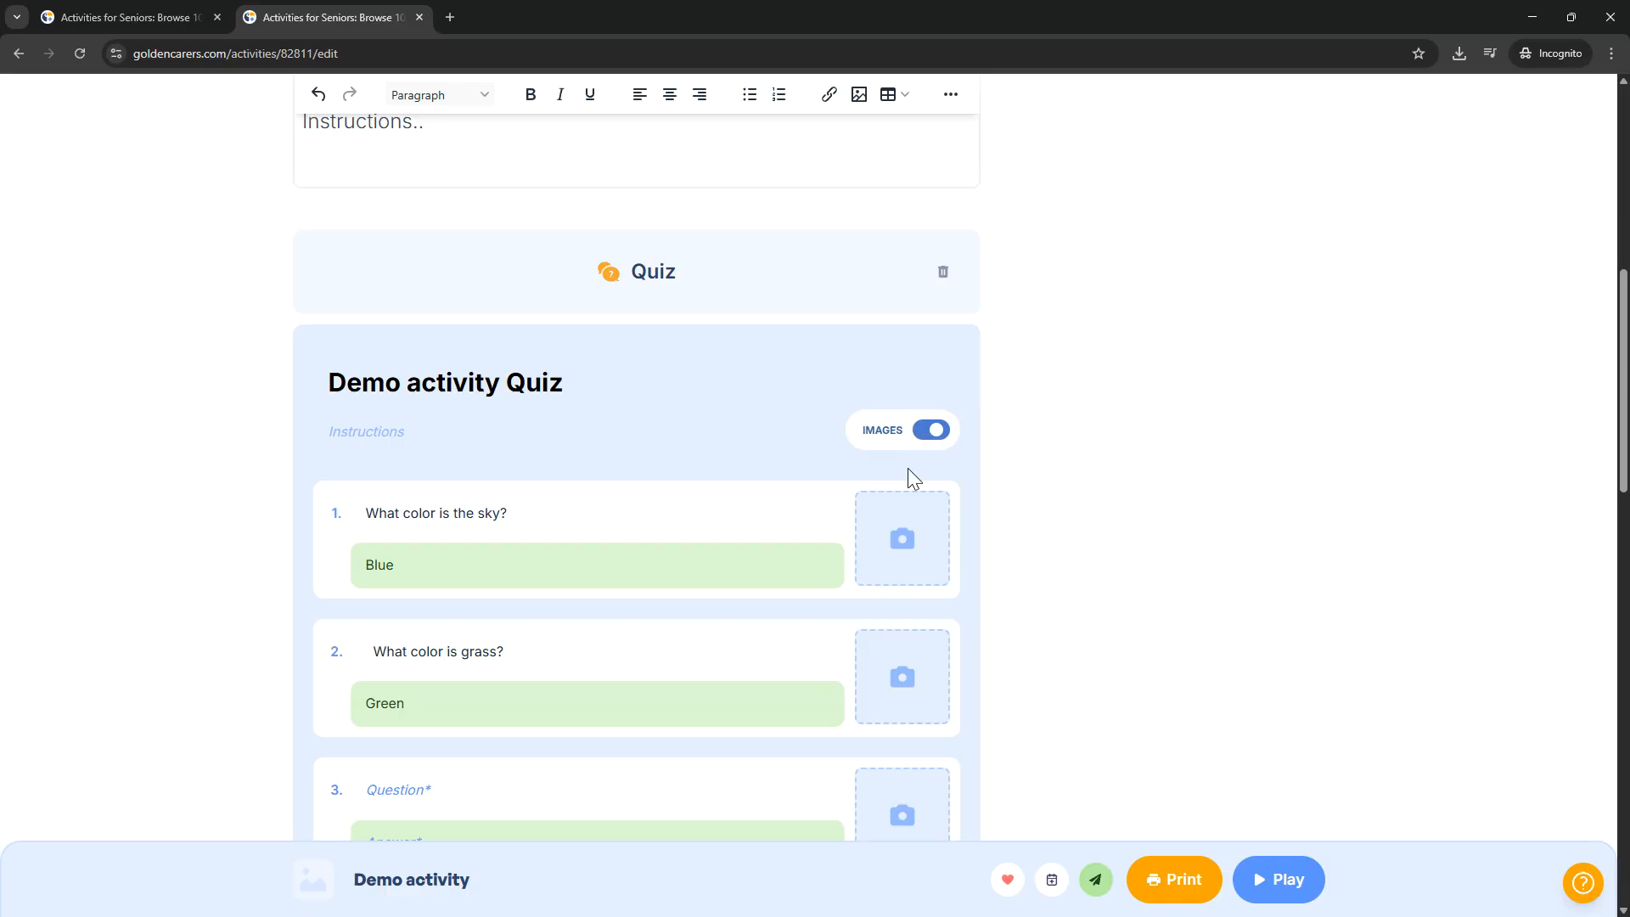
{"action": "mouse_move", "coordinate": [897, 525]}
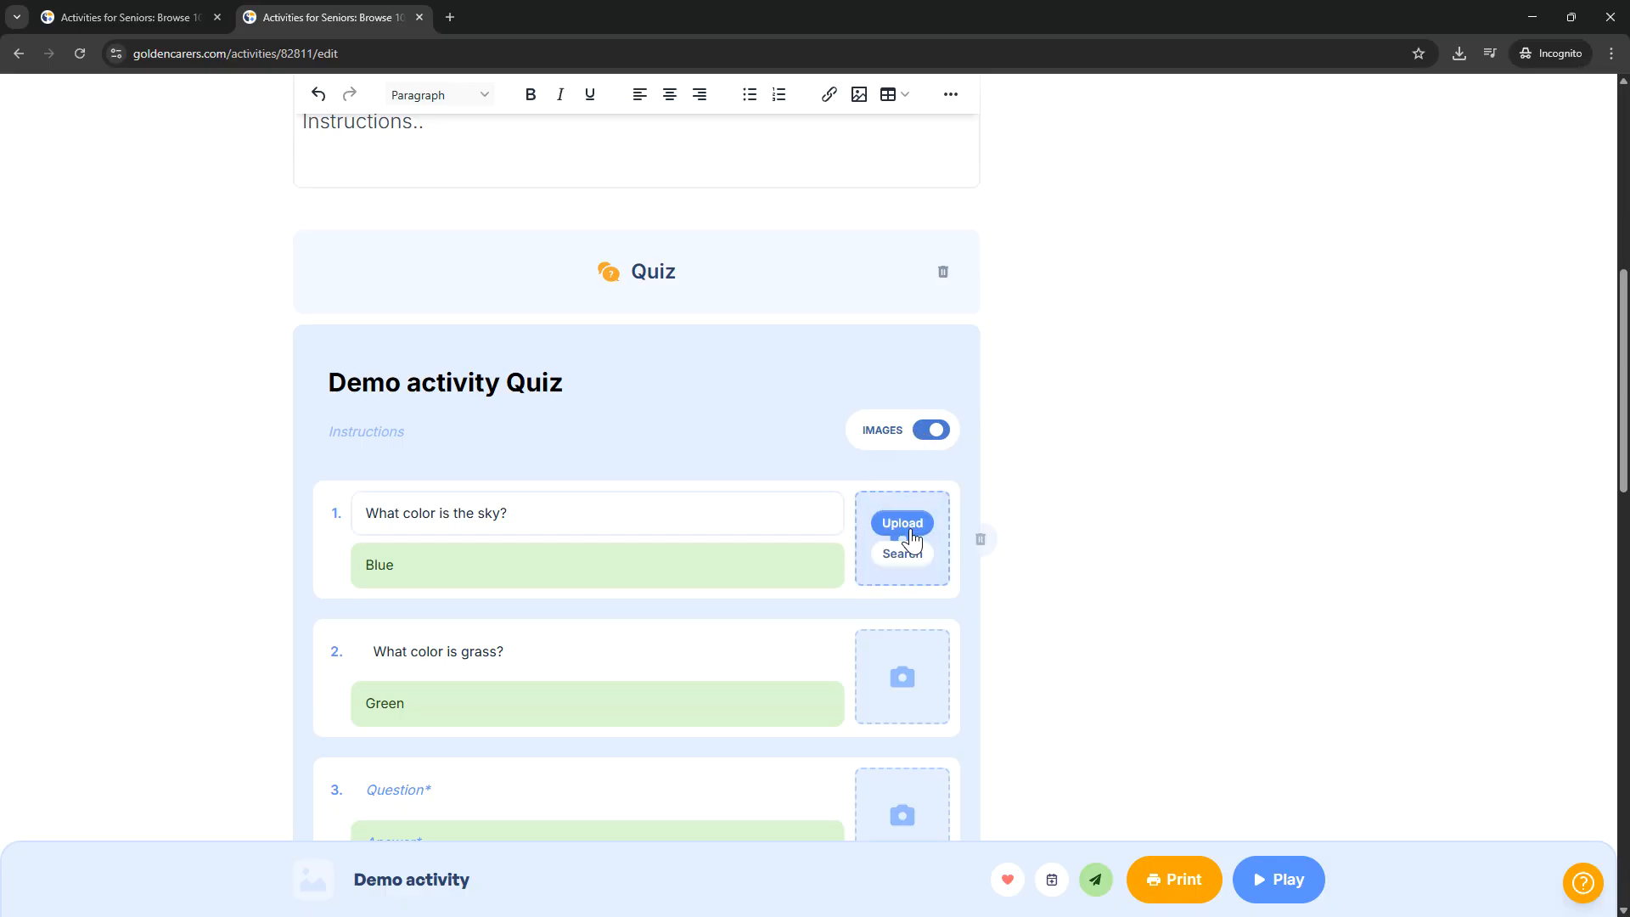
{"action": "left_click", "coordinate": [901, 553]}
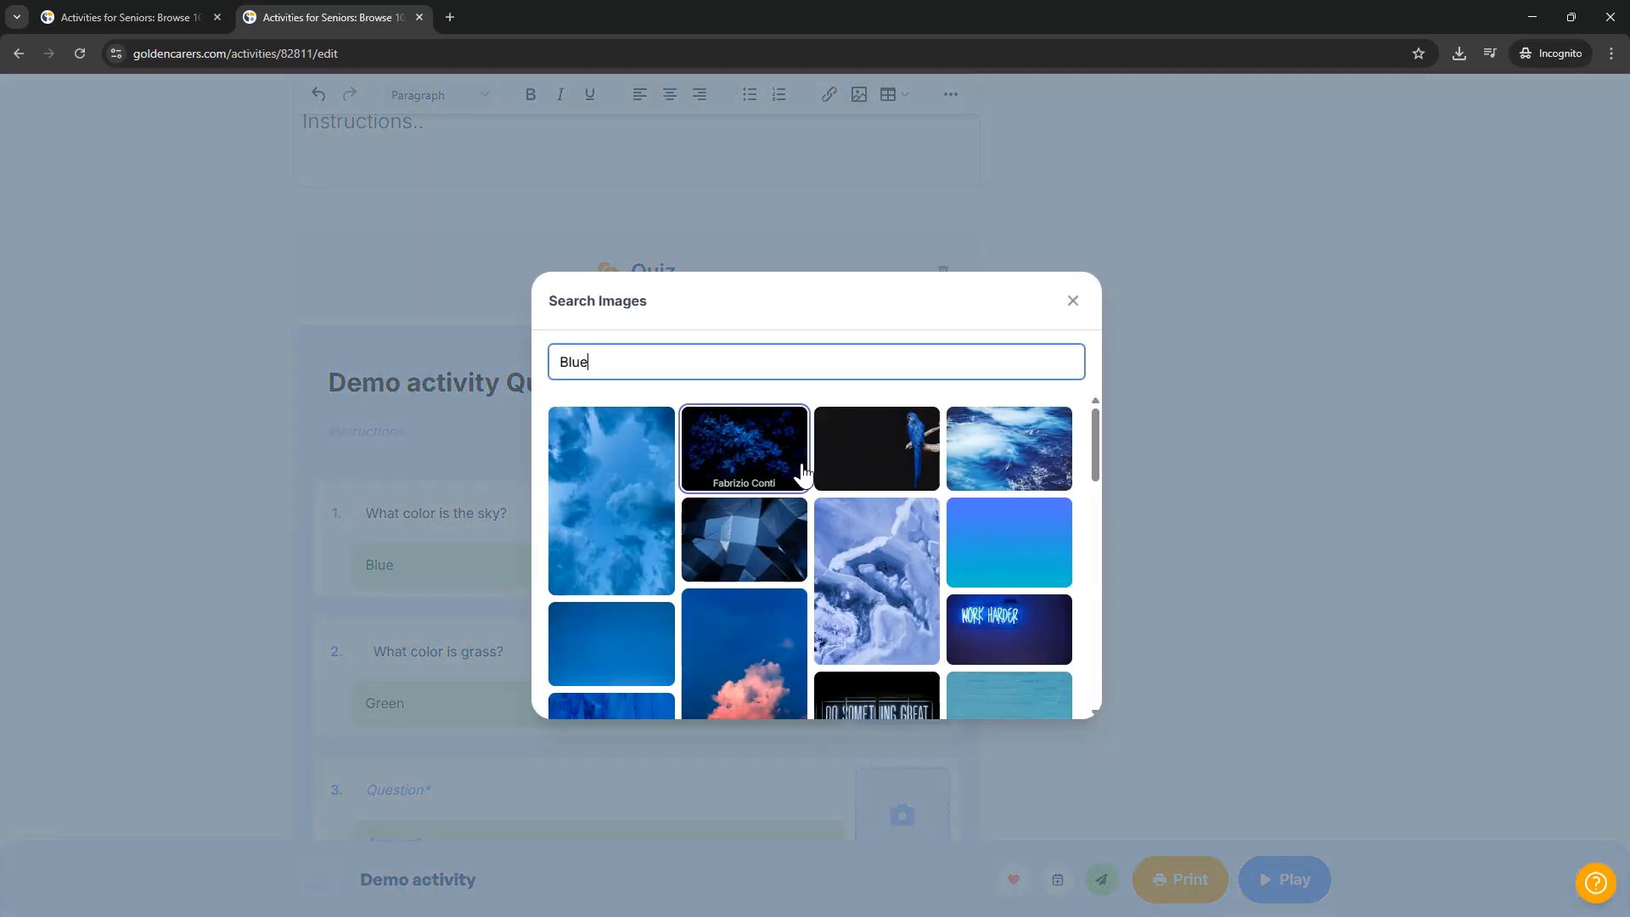
{"action": "scroll", "coordinate": [781, 552], "scroll_direction": "down", "scroll_amount": 5}
{"action": "scroll", "coordinate": [744, 594], "scroll_direction": "up", "scroll_amount": 5}
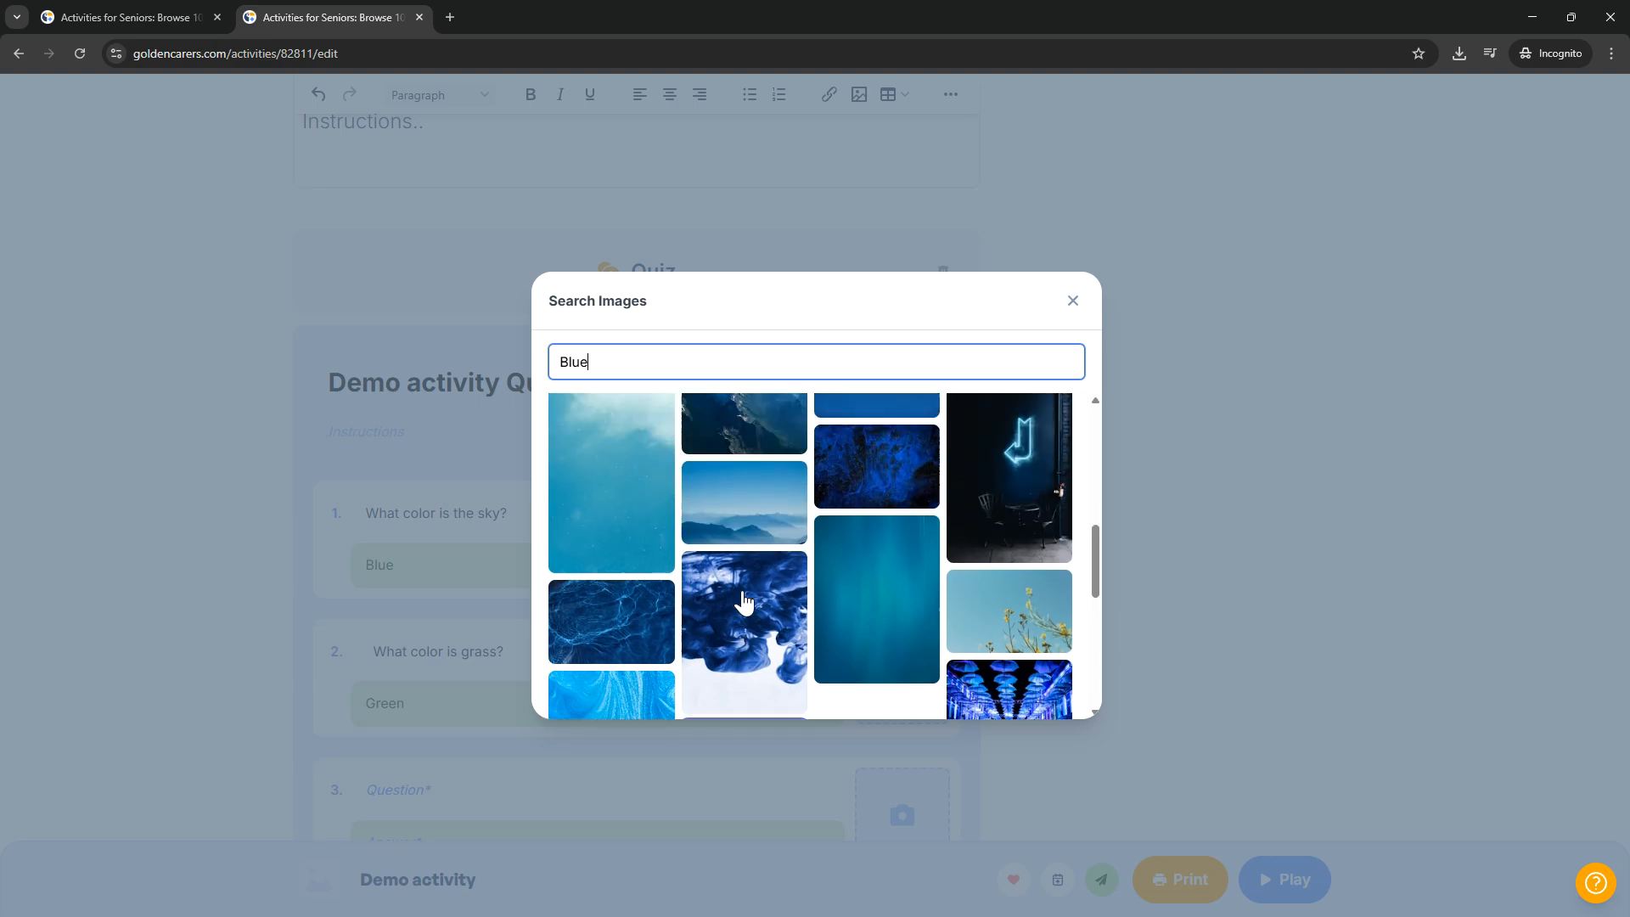
{"action": "left_click", "coordinate": [728, 366]}
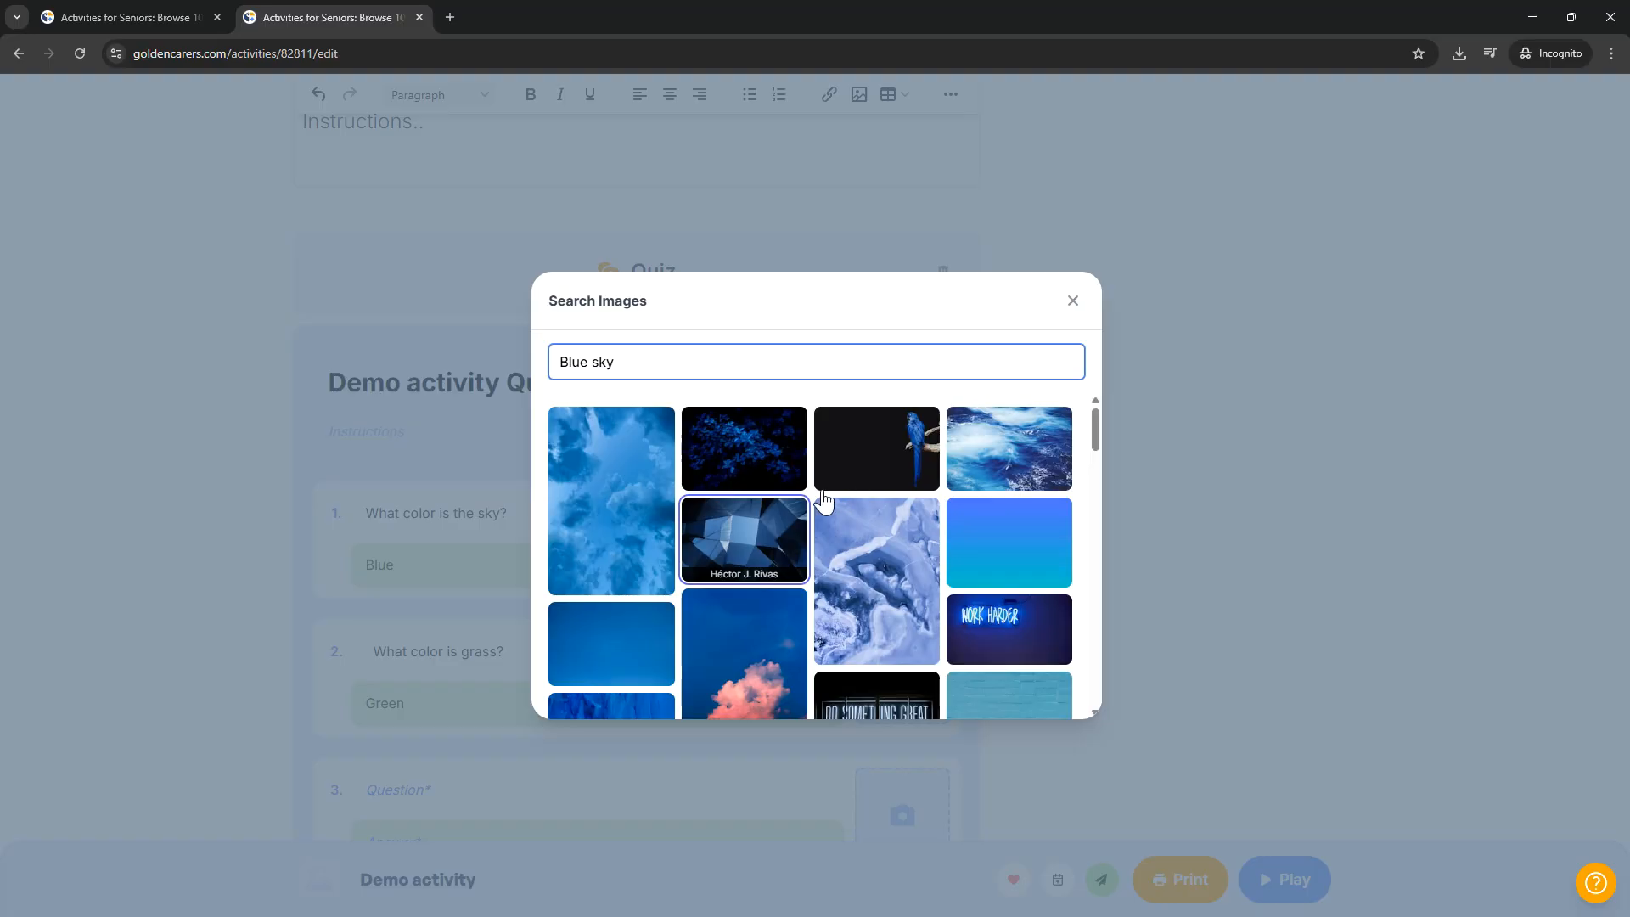
{"action": "scroll", "coordinate": [823, 500], "scroll_direction": "down", "scroll_amount": 5}
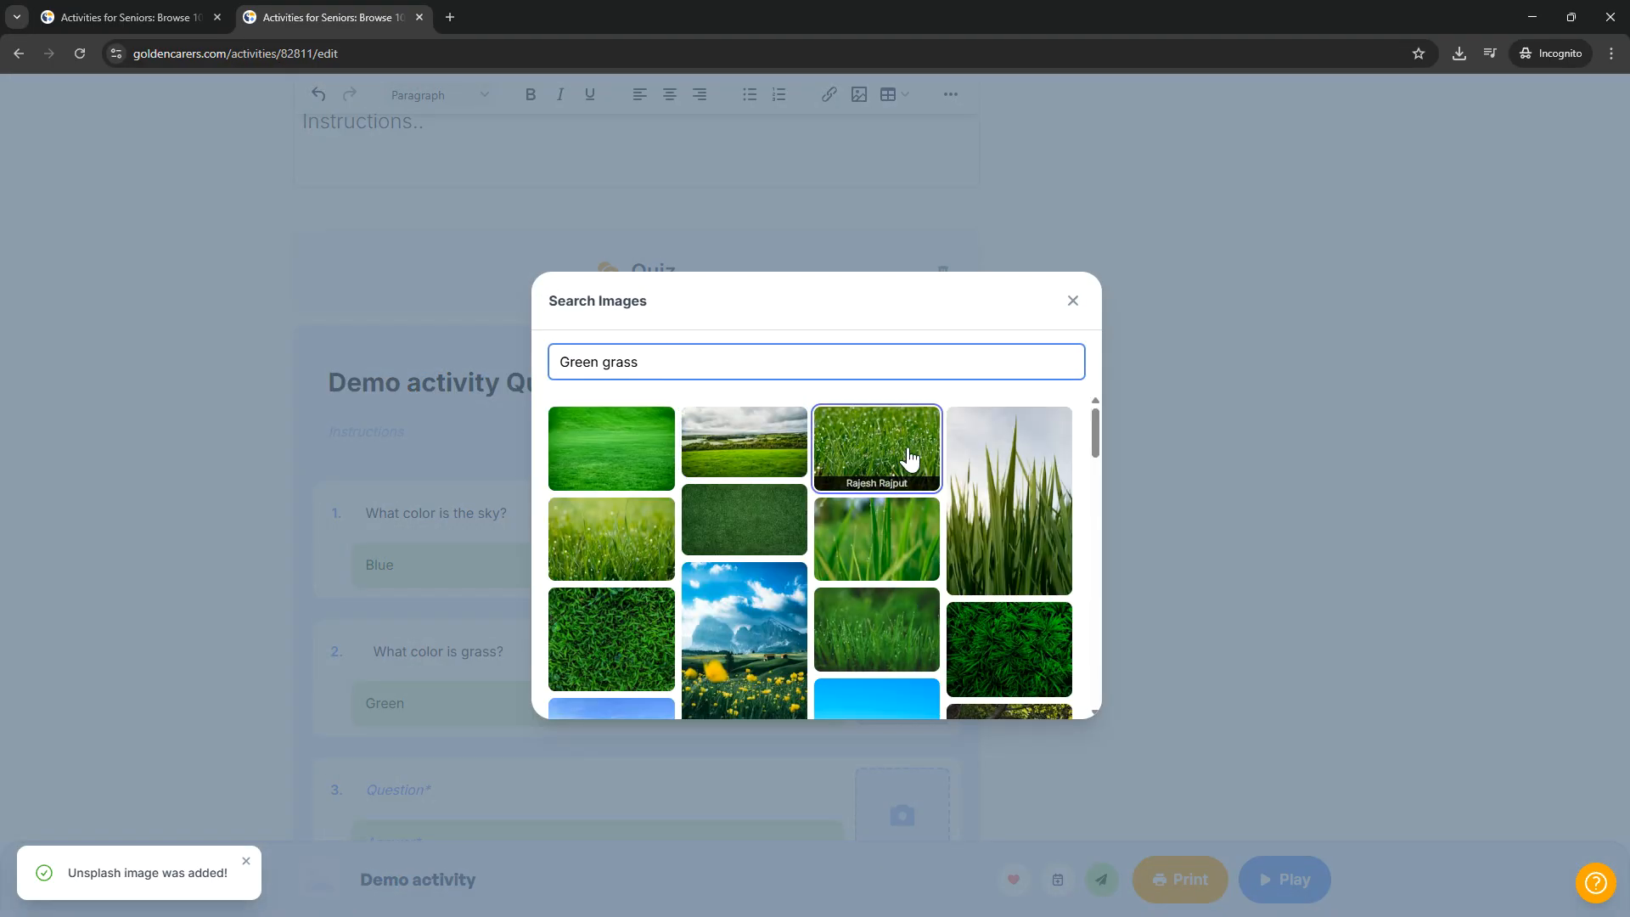
Step: Add a grass picture to question 2 from the image search for "Green grass"
{"action": "left_click", "coordinate": [909, 454]}
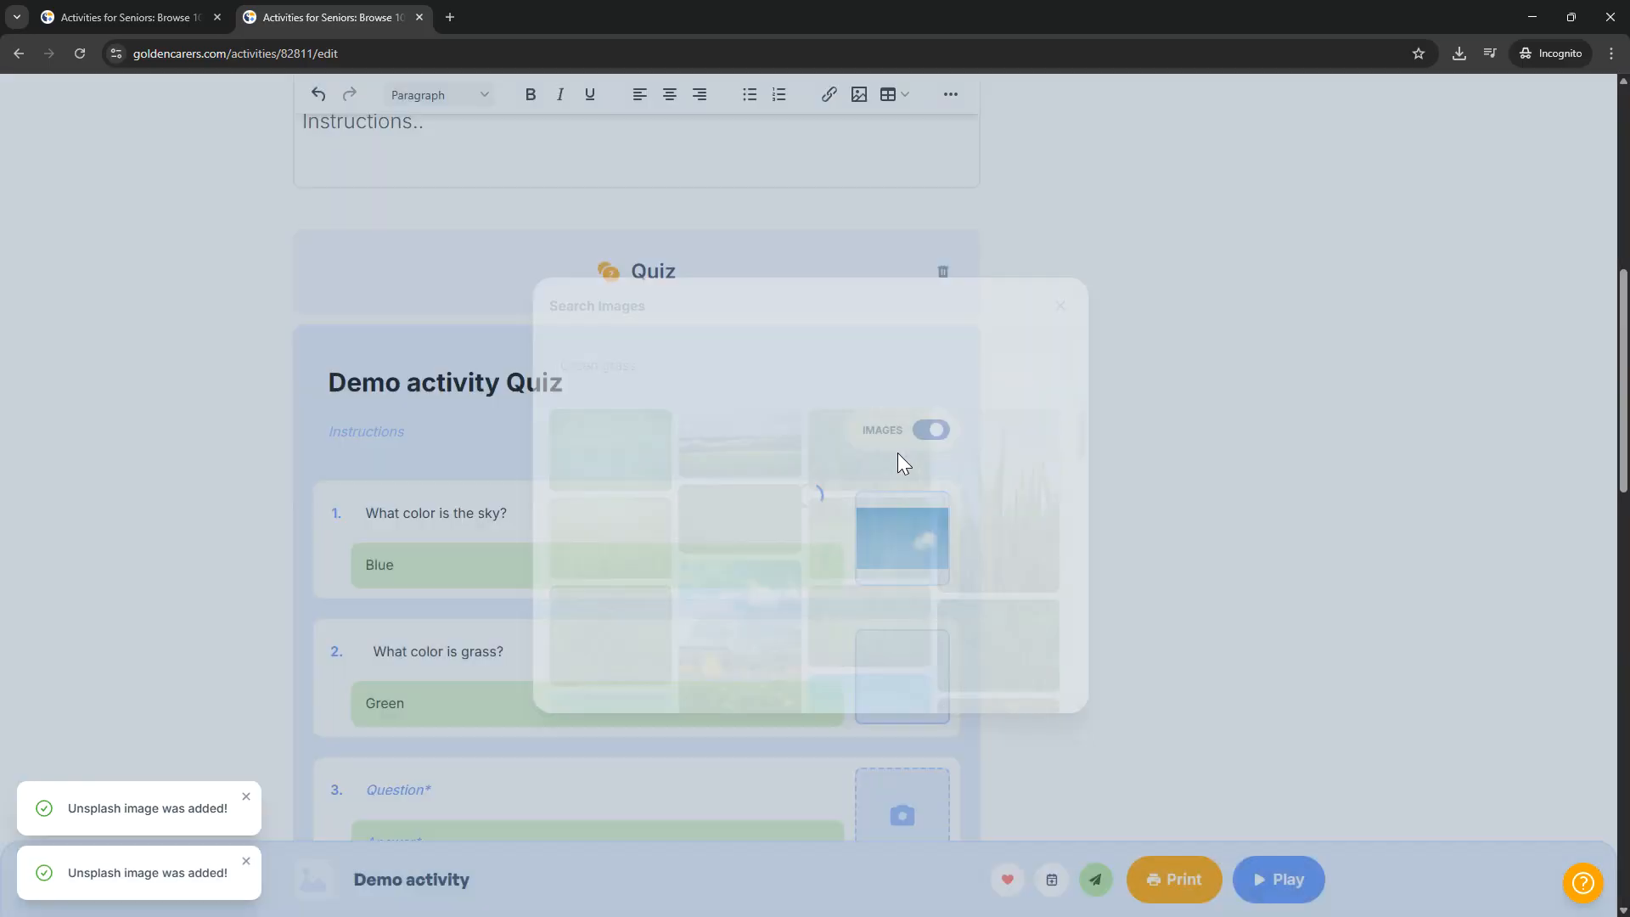
{"action": "scroll", "coordinate": [1094, 594], "scroll_direction": "down", "scroll_amount": 2}
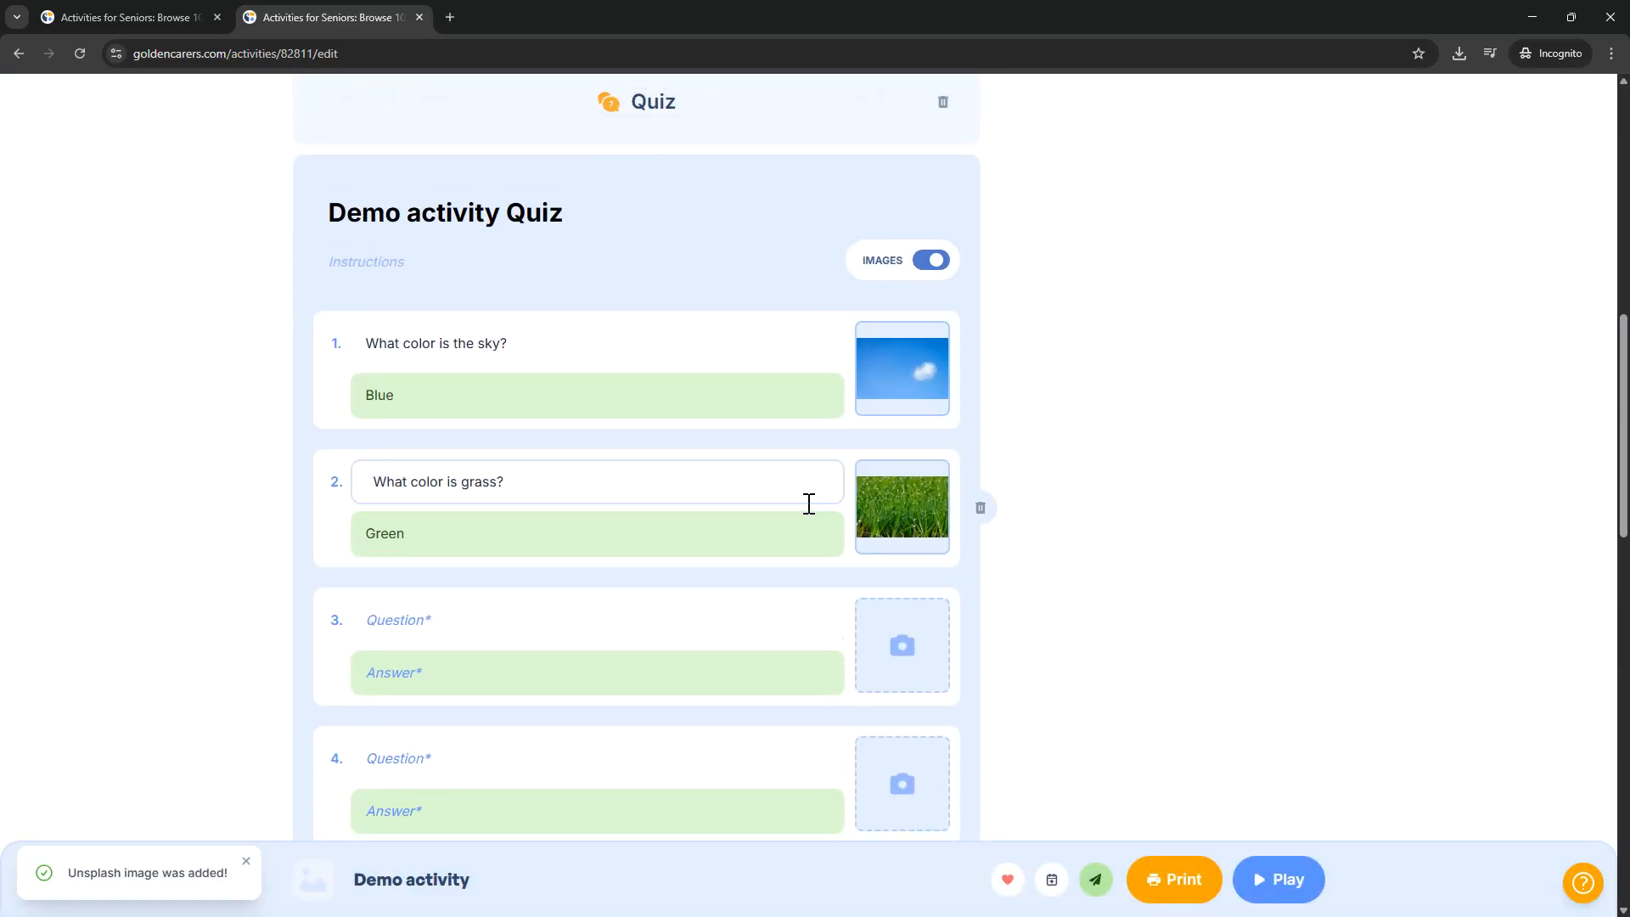
{"action": "scroll", "coordinate": [703, 396], "scroll_direction": "up", "scroll_amount": 1}
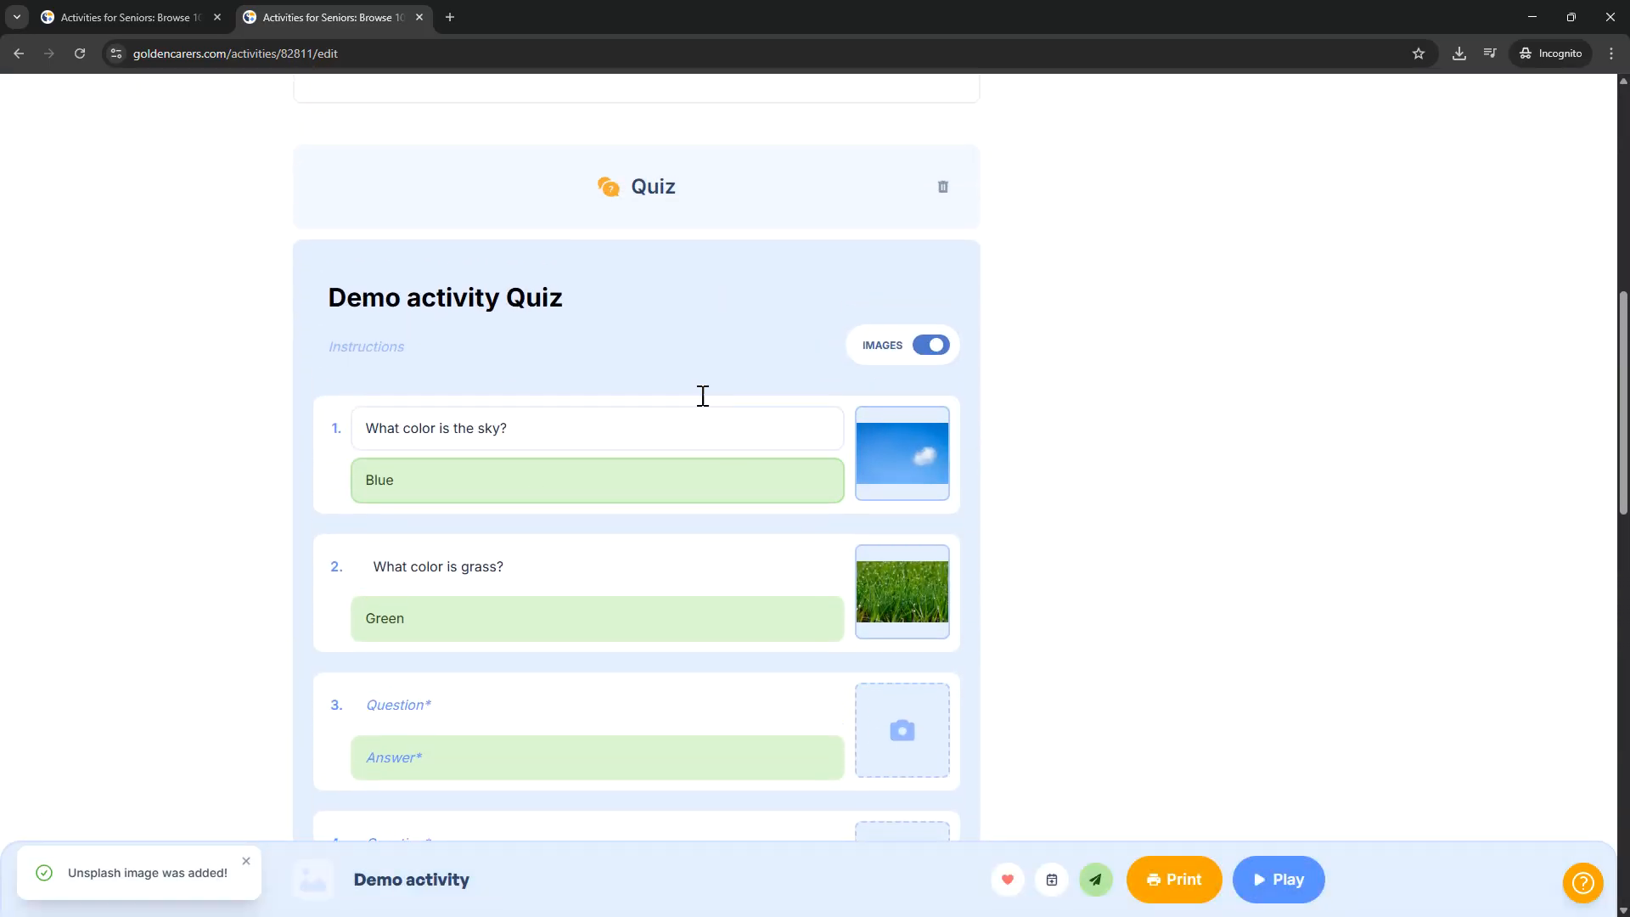
Step: Change the game type of the Demo activity Quiz to Trivia
{"action": "left_click", "coordinate": [702, 204]}
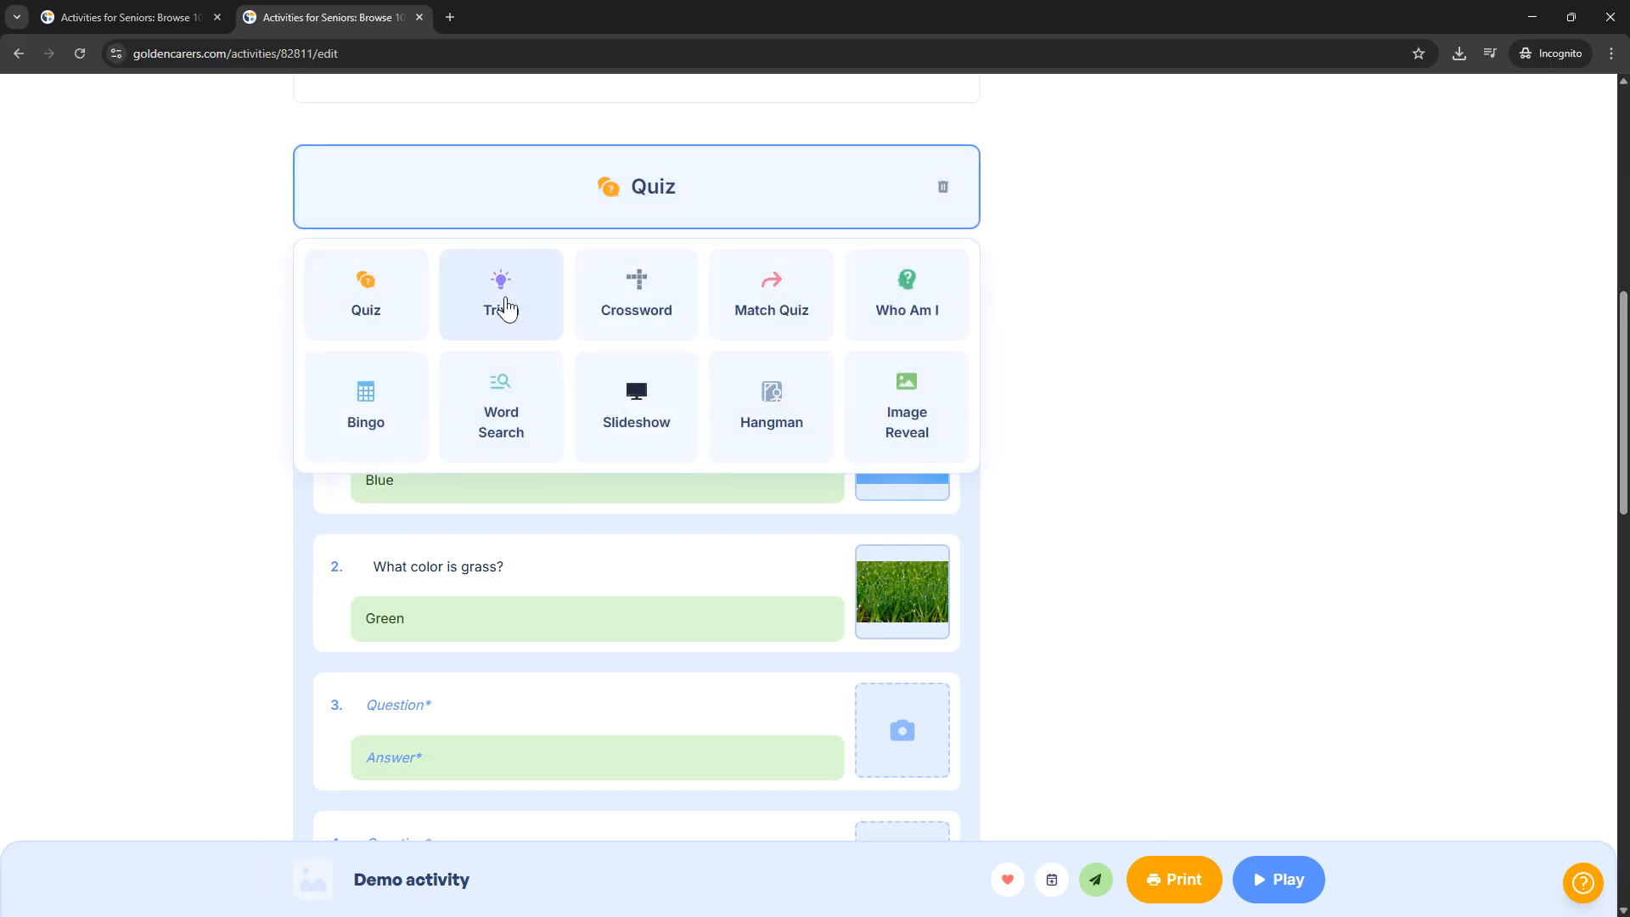
{"action": "left_click", "coordinate": [502, 311]}
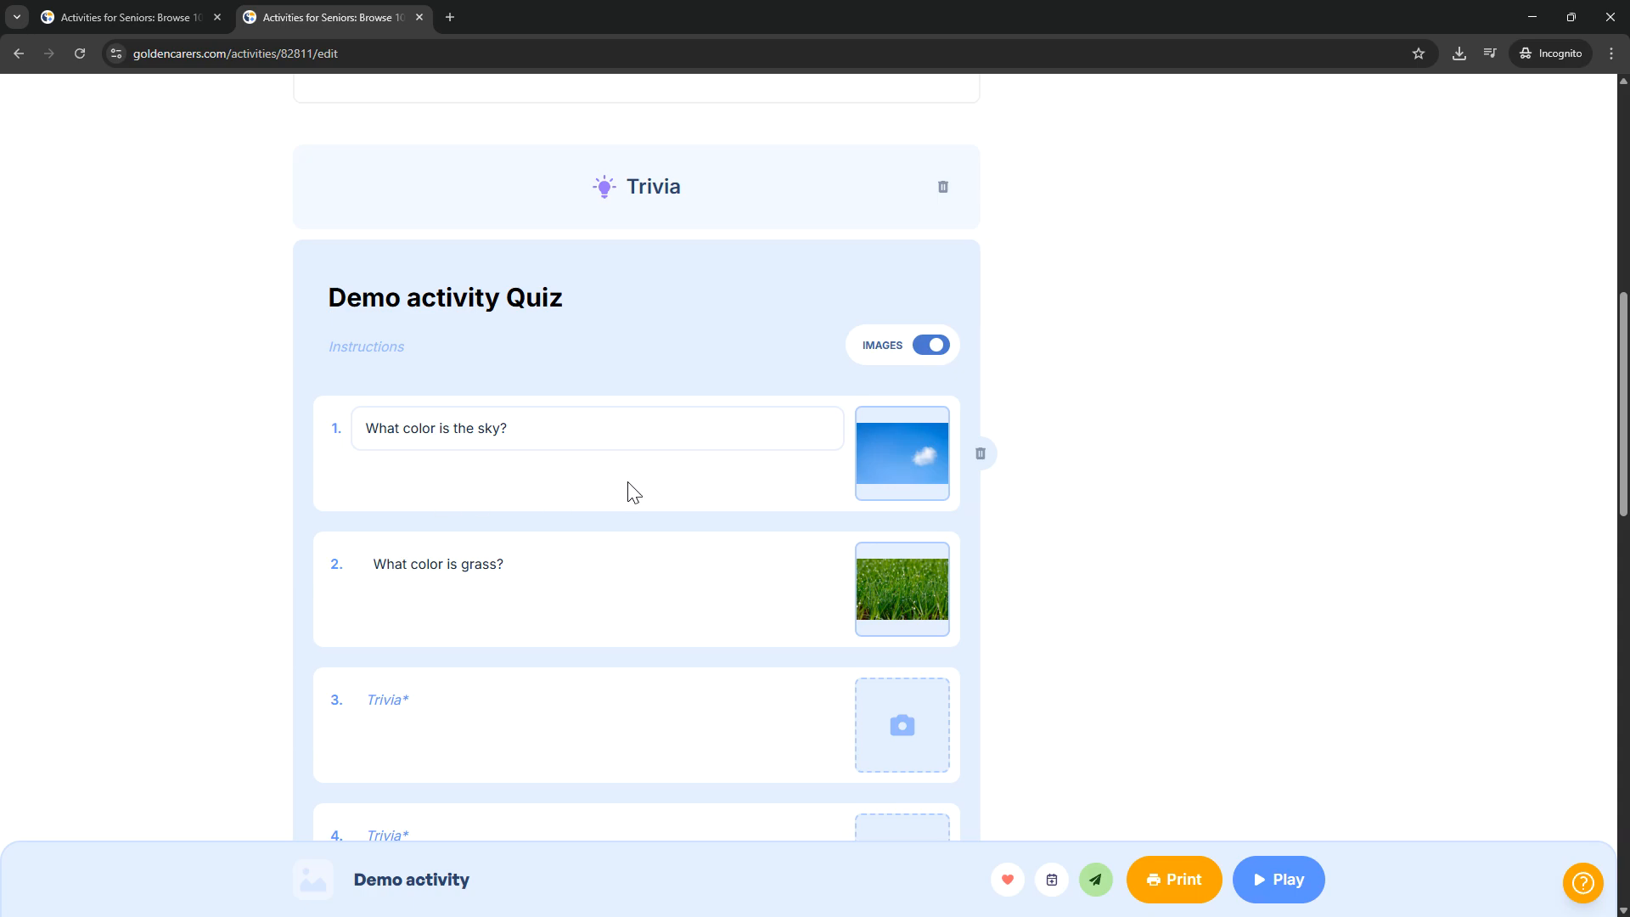
{"action": "left_click", "coordinate": [571, 426]}
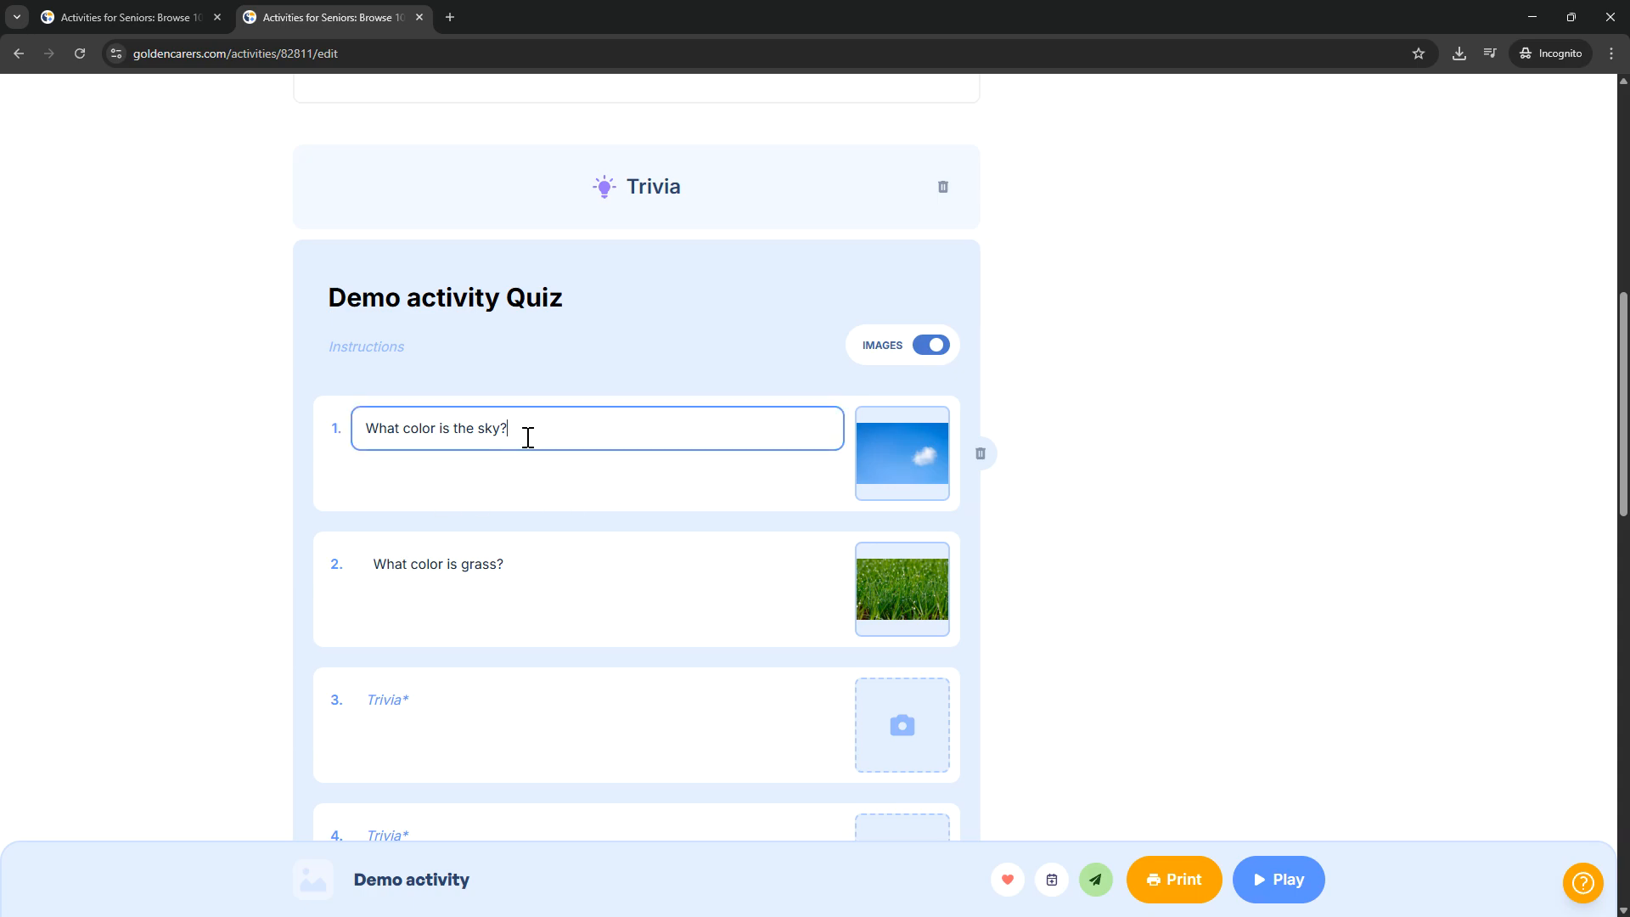
Step: Change the game type of the Demo activity Quiz to Word Search and check its word list
{"action": "left_click", "coordinate": [633, 225]}
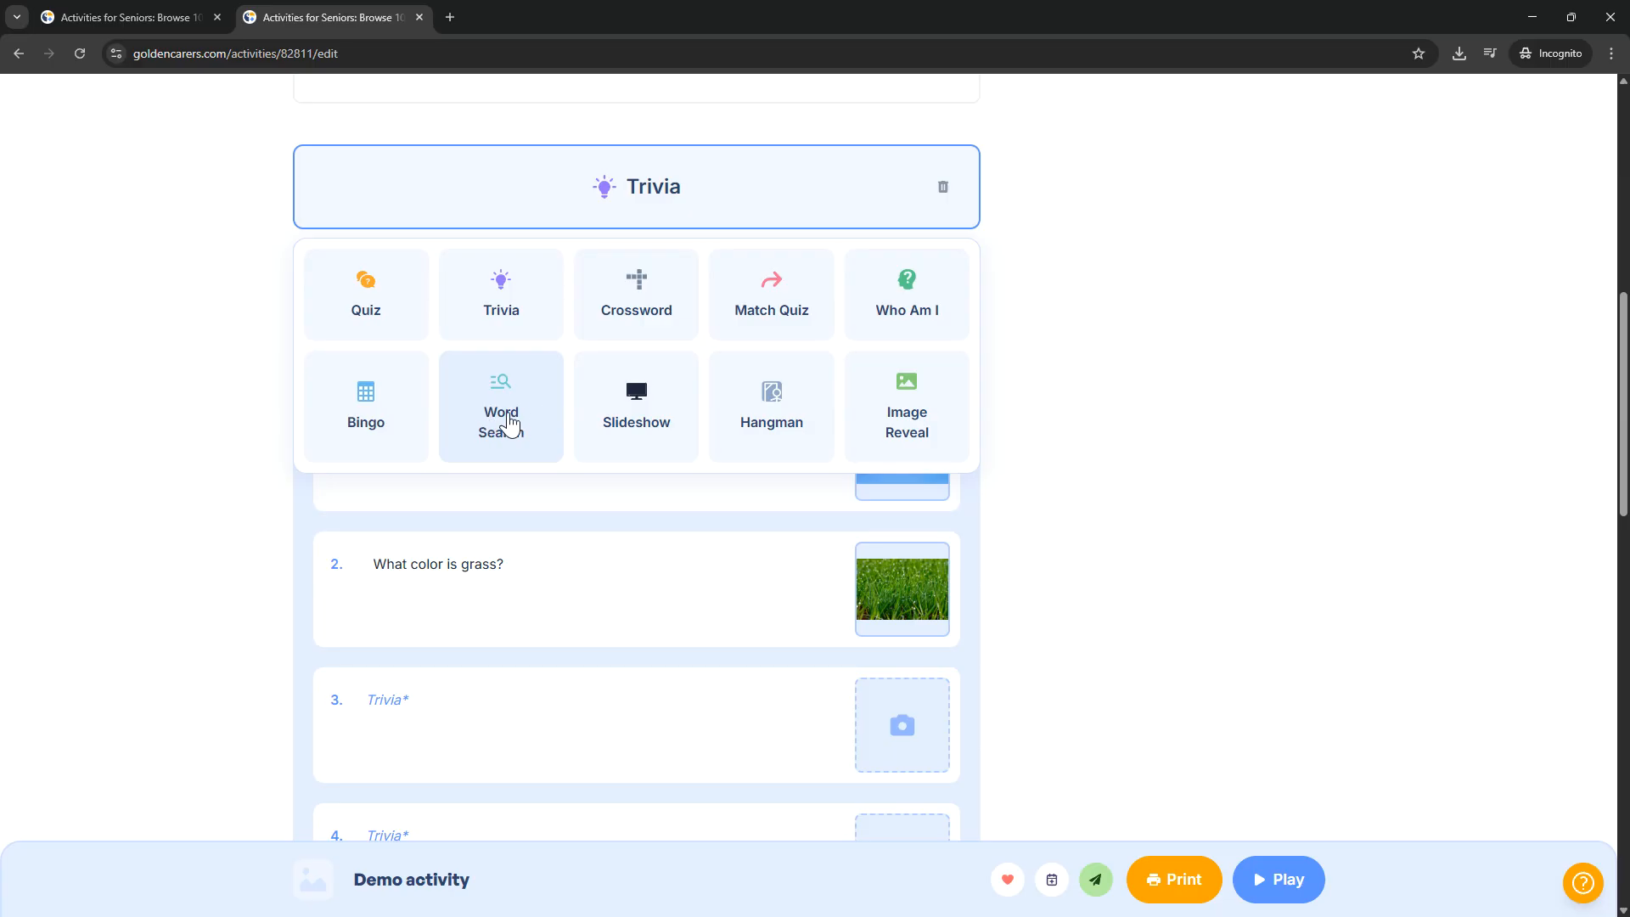
{"action": "left_click", "coordinate": [512, 425]}
{"action": "left_click", "coordinate": [429, 567]}
{"action": "left_click_drag", "start_coordinate": [430, 567], "coordinate": [345, 560]}
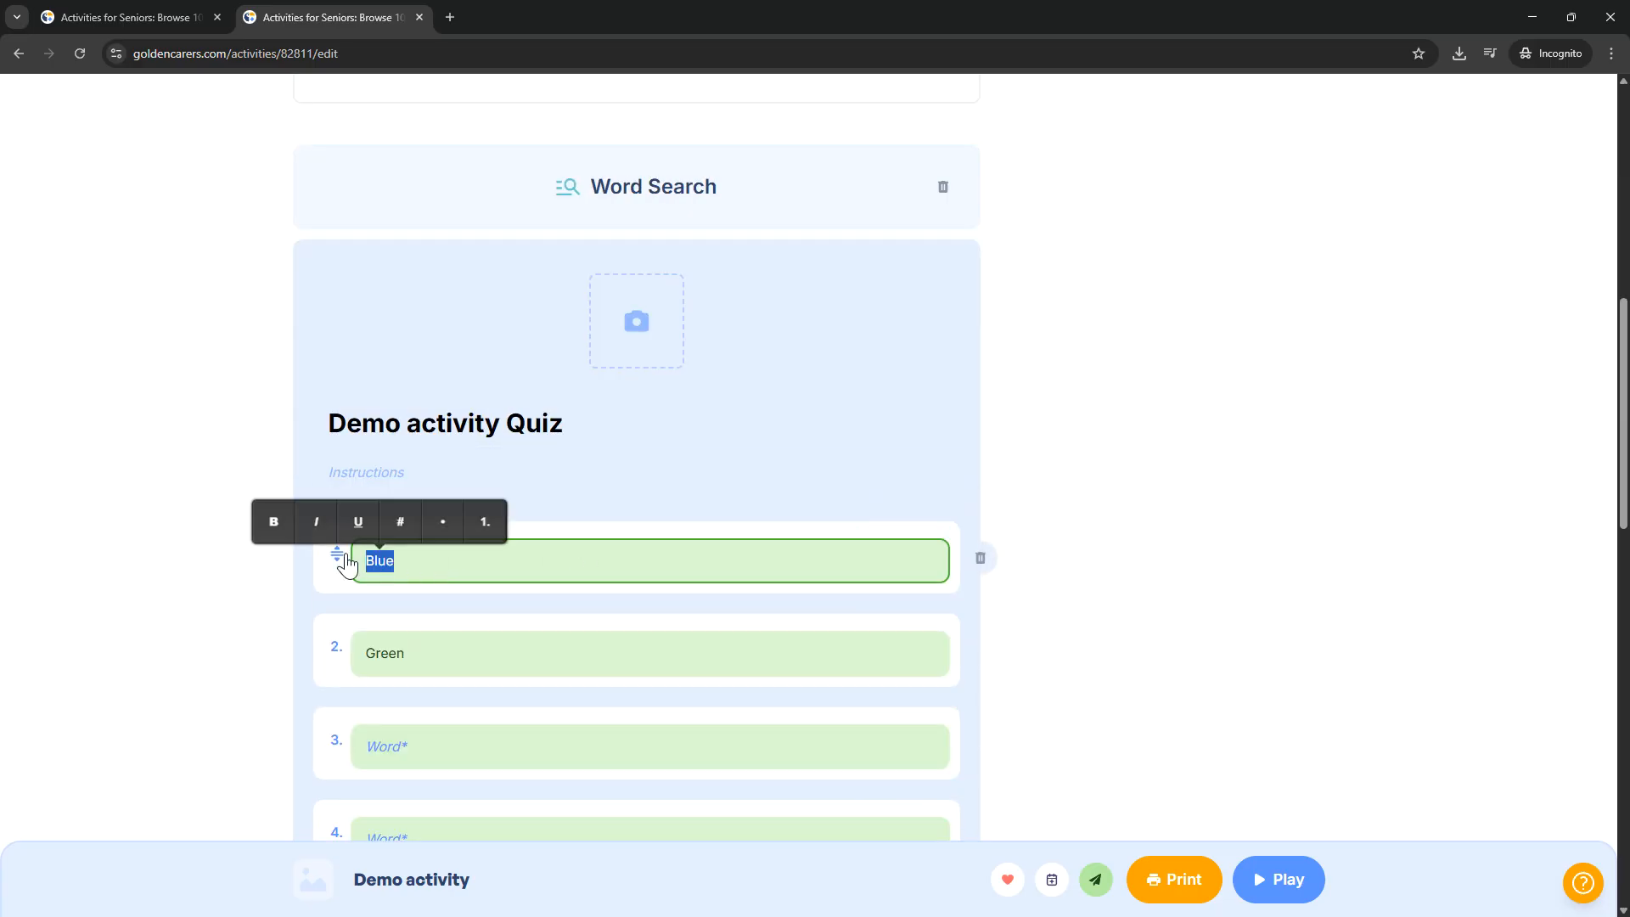
{"action": "left_click", "coordinate": [753, 512]}
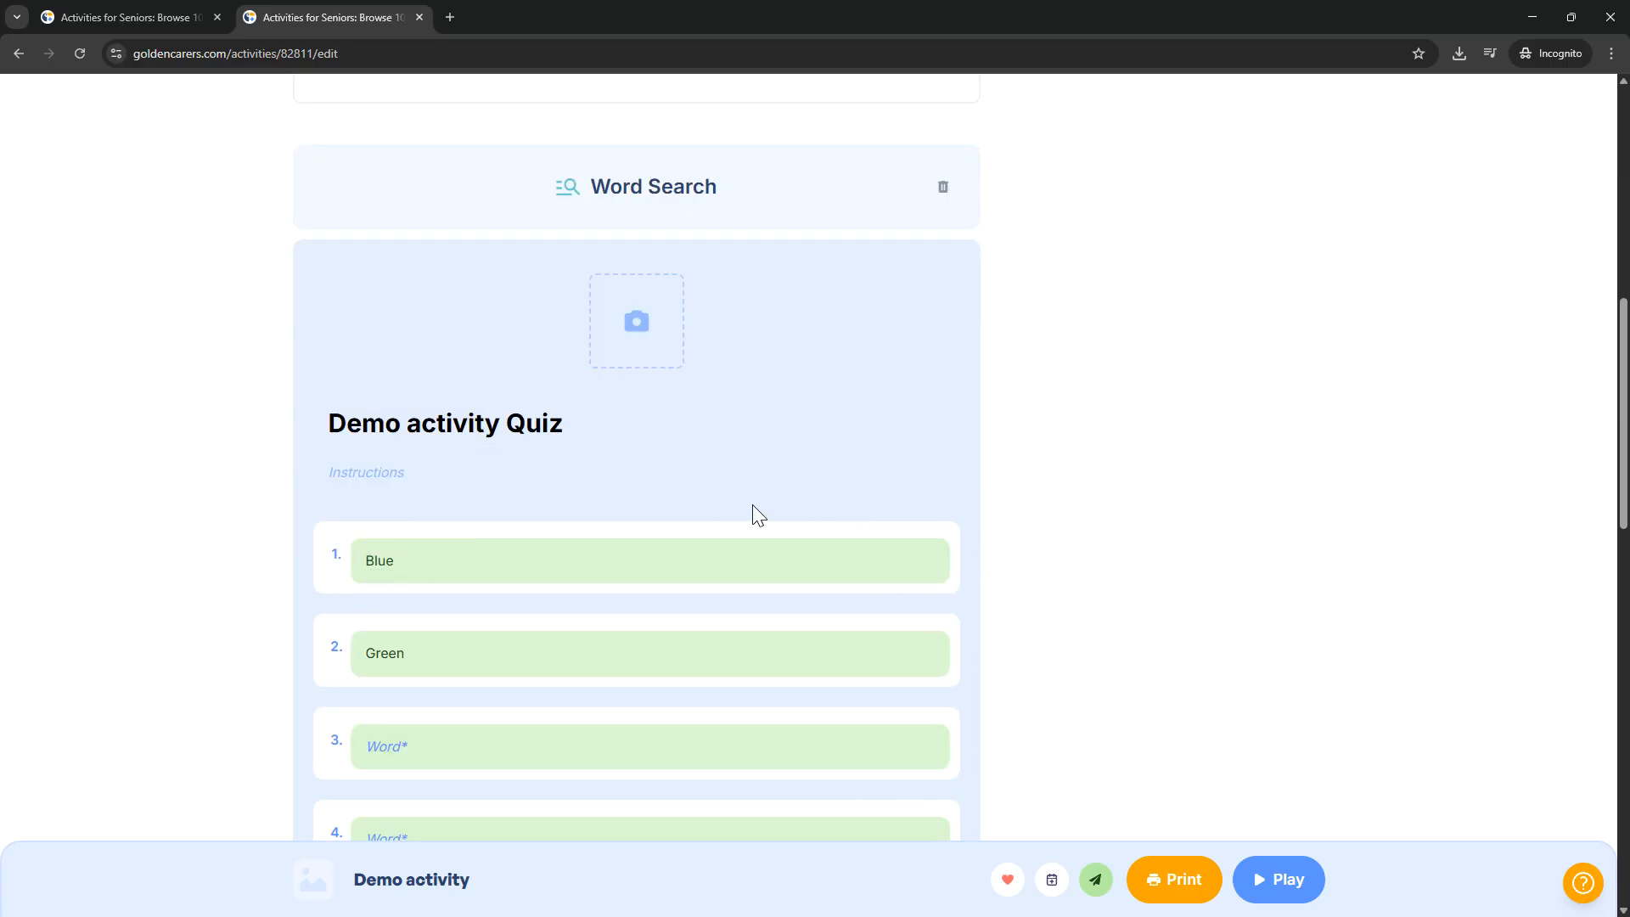
{"action": "left_click", "coordinate": [484, 560]}
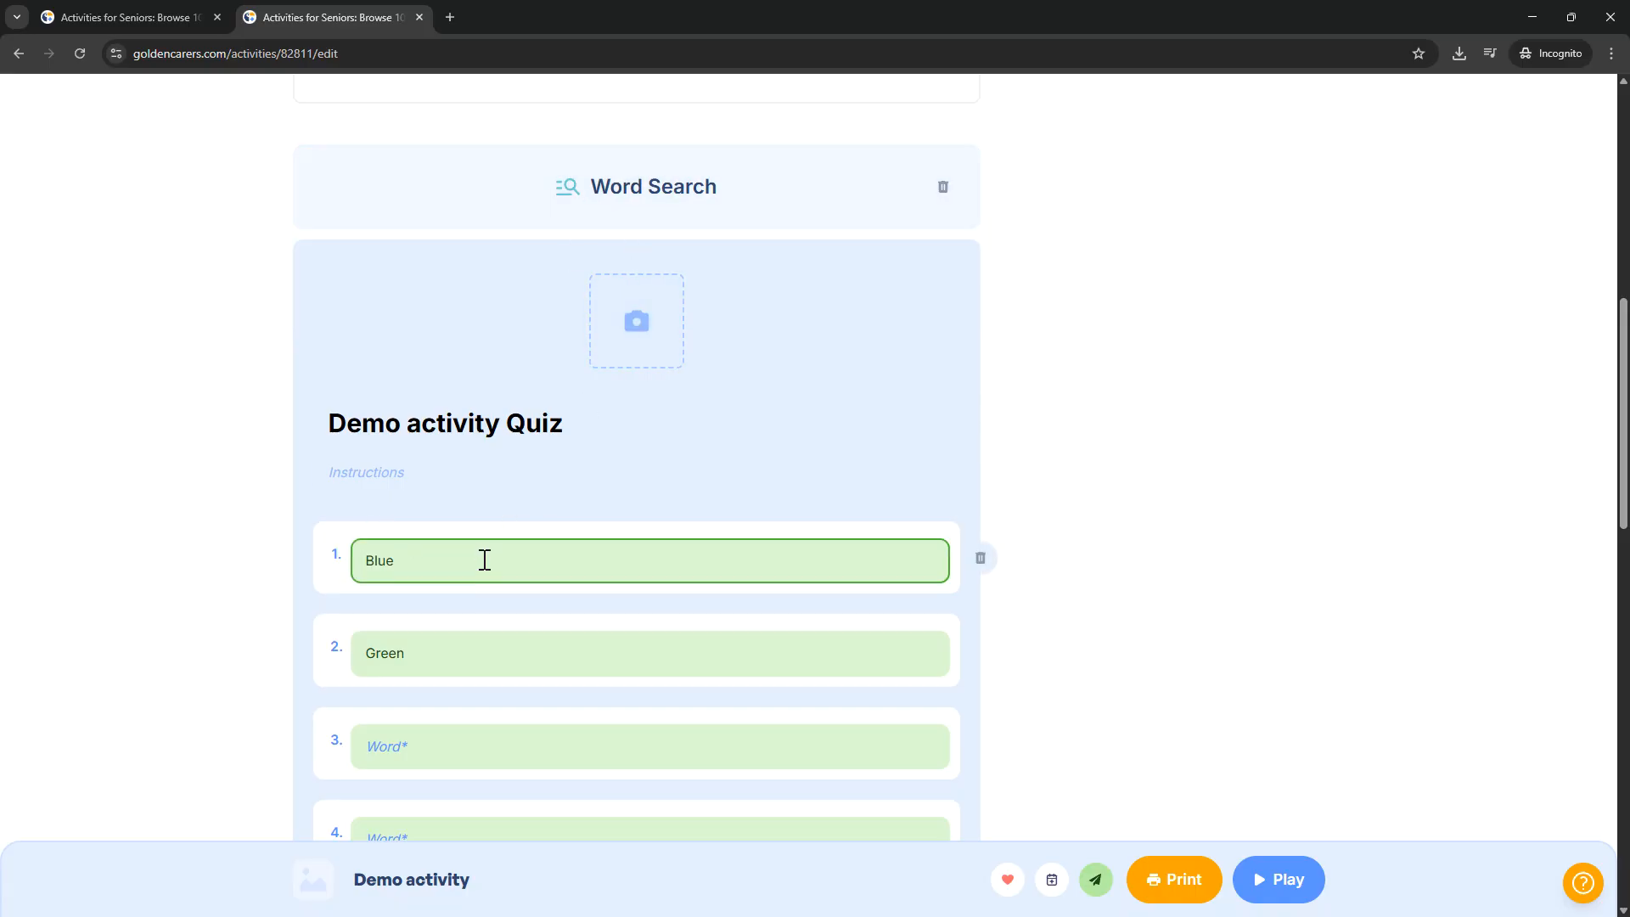
{"action": "scroll", "coordinate": [484, 560], "scroll_direction": "down", "scroll_amount": 4}
{"action": "scroll", "coordinate": [514, 531], "scroll_direction": "up", "scroll_amount": 3}
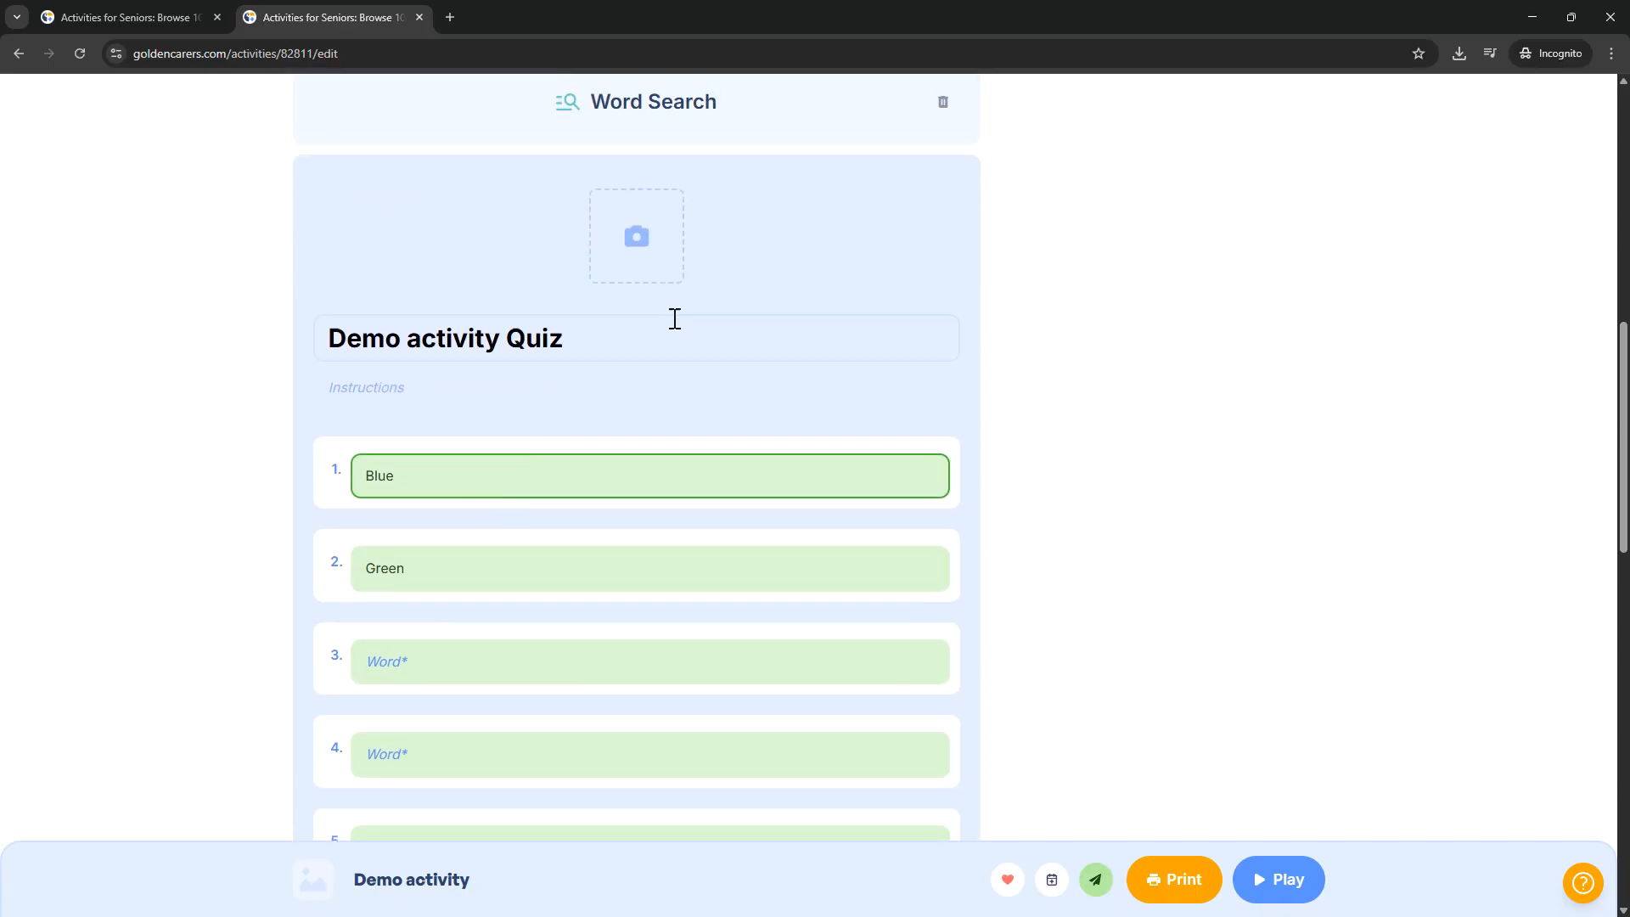
Step: Review the game types that the Demo activity's game can be switched to
{"action": "left_click", "coordinate": [636, 120]}
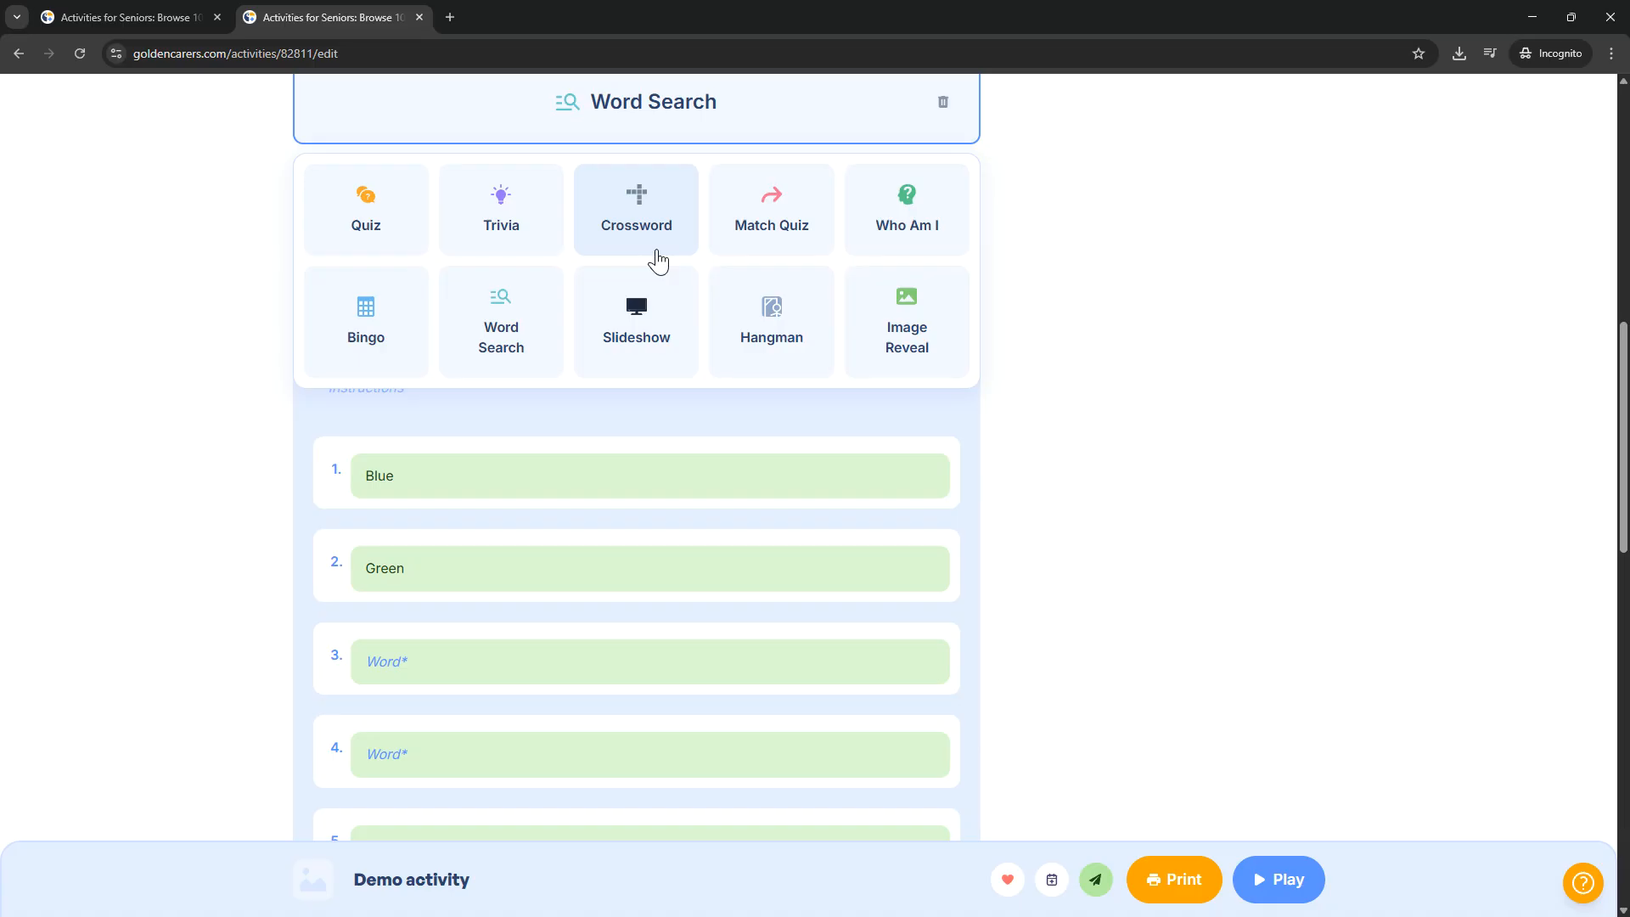
{"action": "scroll", "coordinate": [658, 260], "scroll_direction": "up", "scroll_amount": 2}
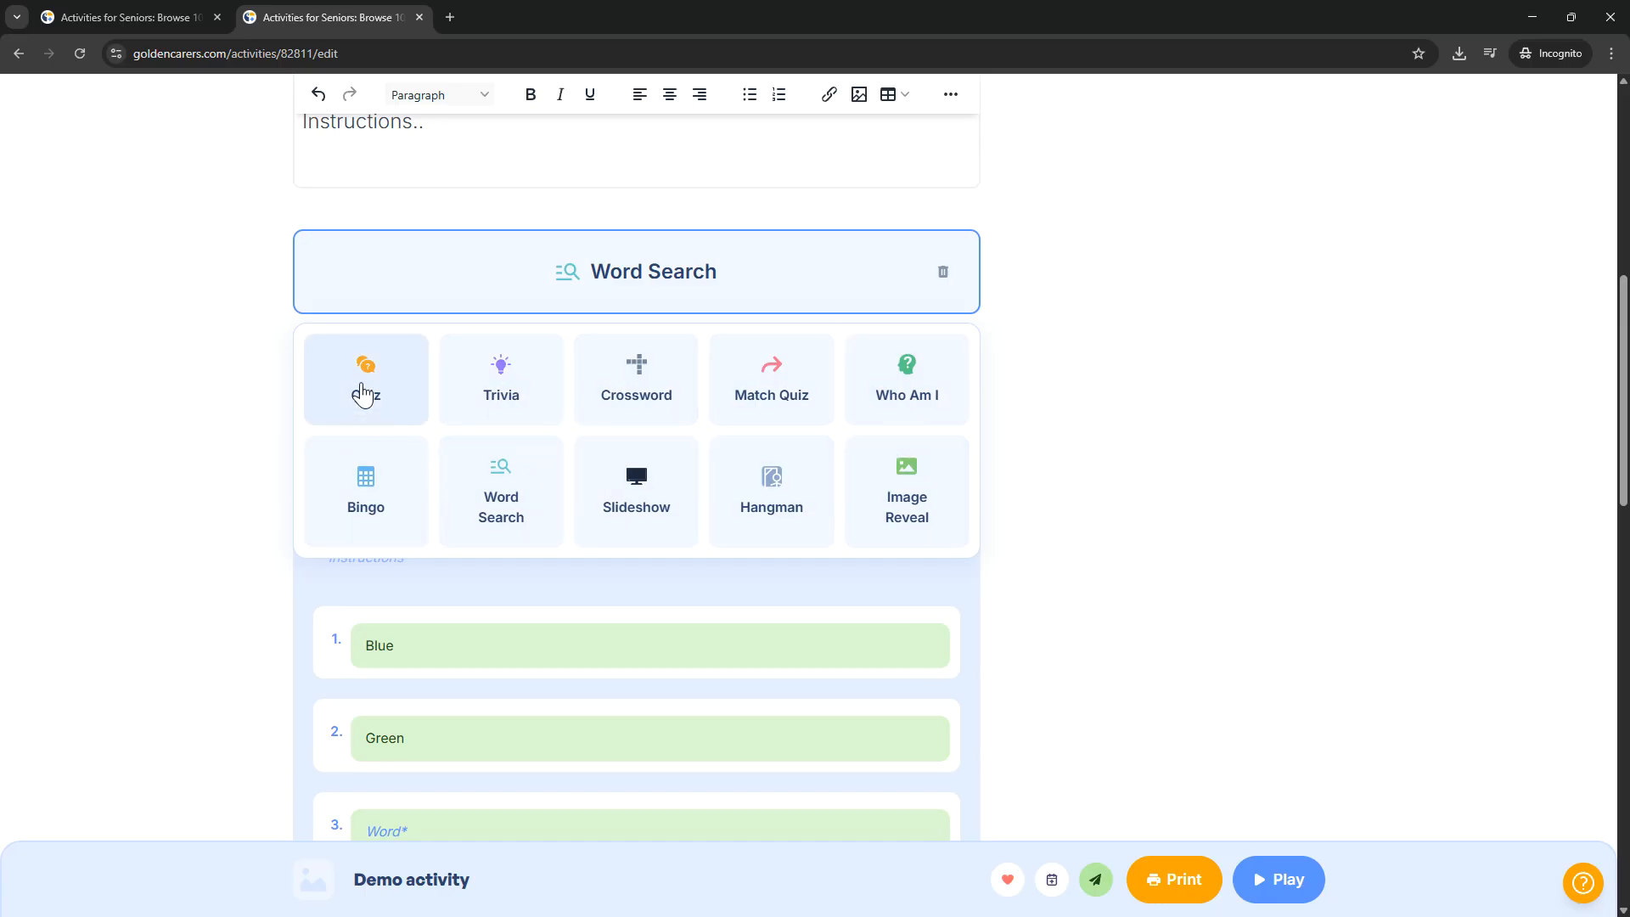
{"action": "left_click", "coordinate": [218, 438]}
Step: Examine the upload and image search options for the Demo activity's attachments
{"action": "scroll", "coordinate": [218, 438], "scroll_direction": "down", "scroll_amount": 10}
{"action": "mouse_move", "coordinate": [490, 425]}
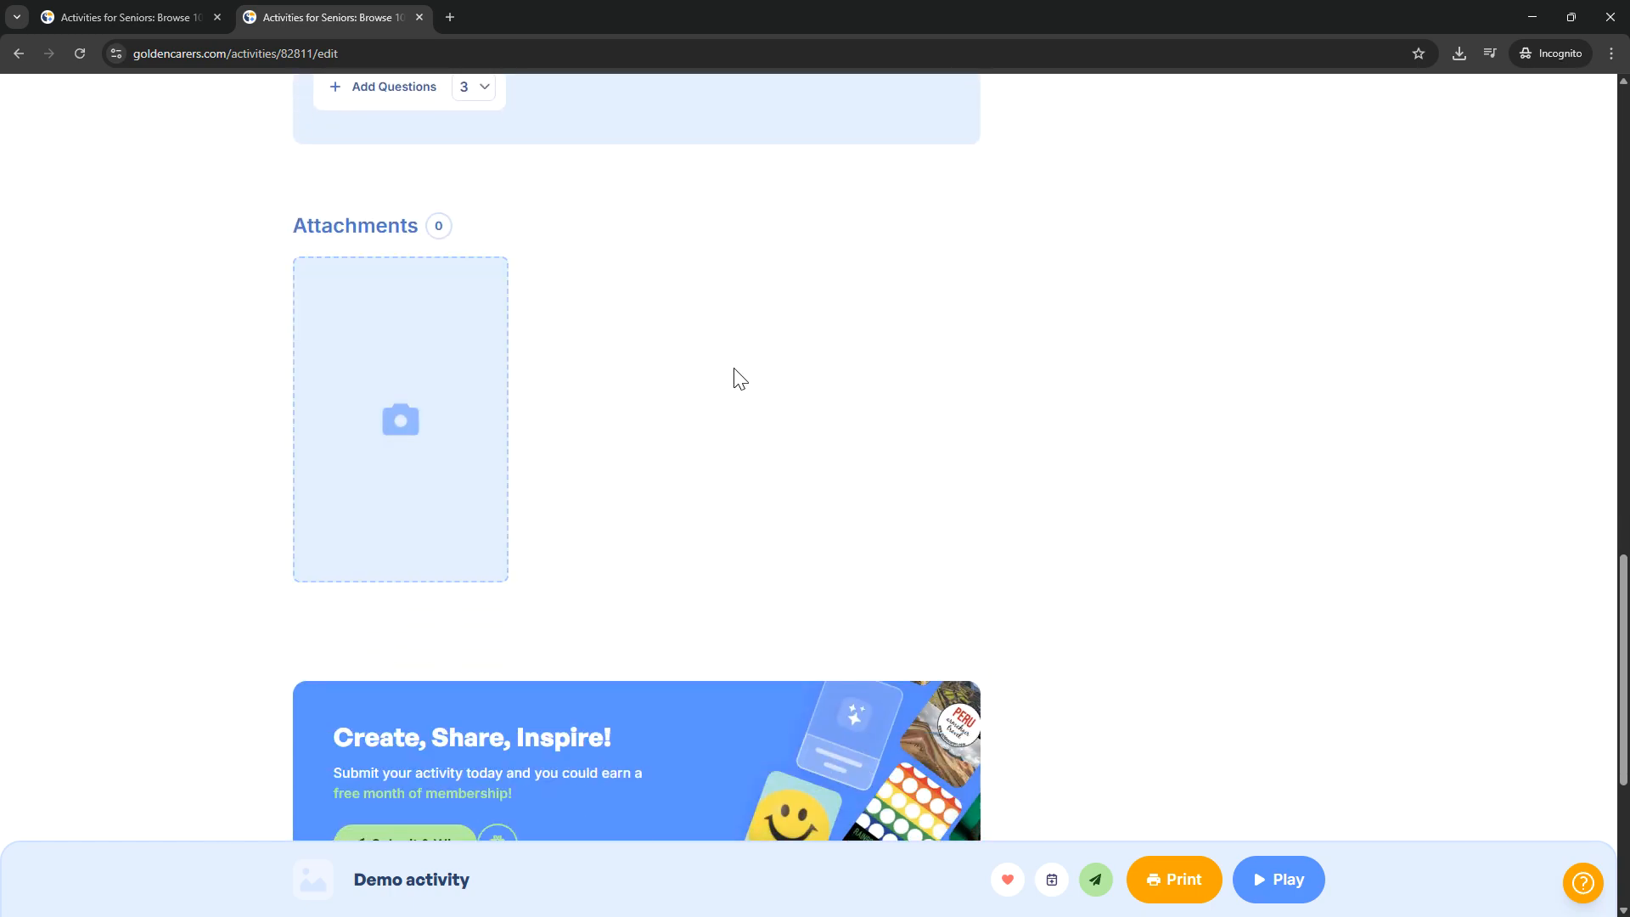
{"action": "mouse_move", "coordinate": [454, 319]}
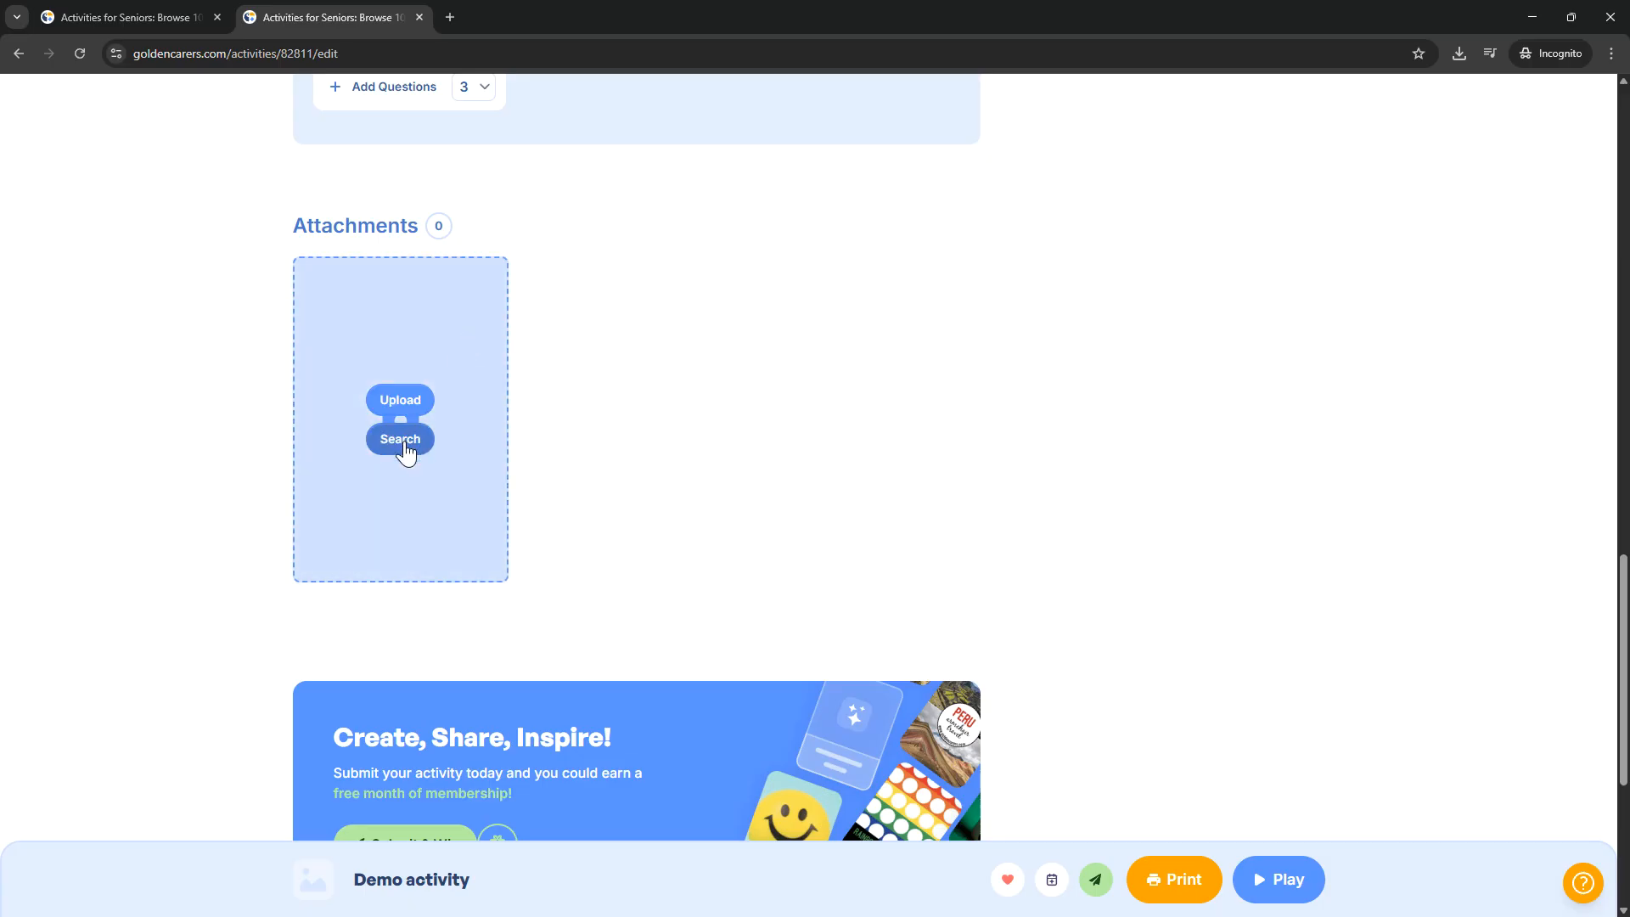
{"action": "left_click", "coordinate": [400, 439]}
{"action": "left_click", "coordinate": [1288, 416]}
Step: Set a black-and-white lion portrait as the Demo activity's cover image from an image search for "lion"
{"action": "scroll", "coordinate": [1208, 429], "scroll_direction": "up", "scroll_amount": 15}
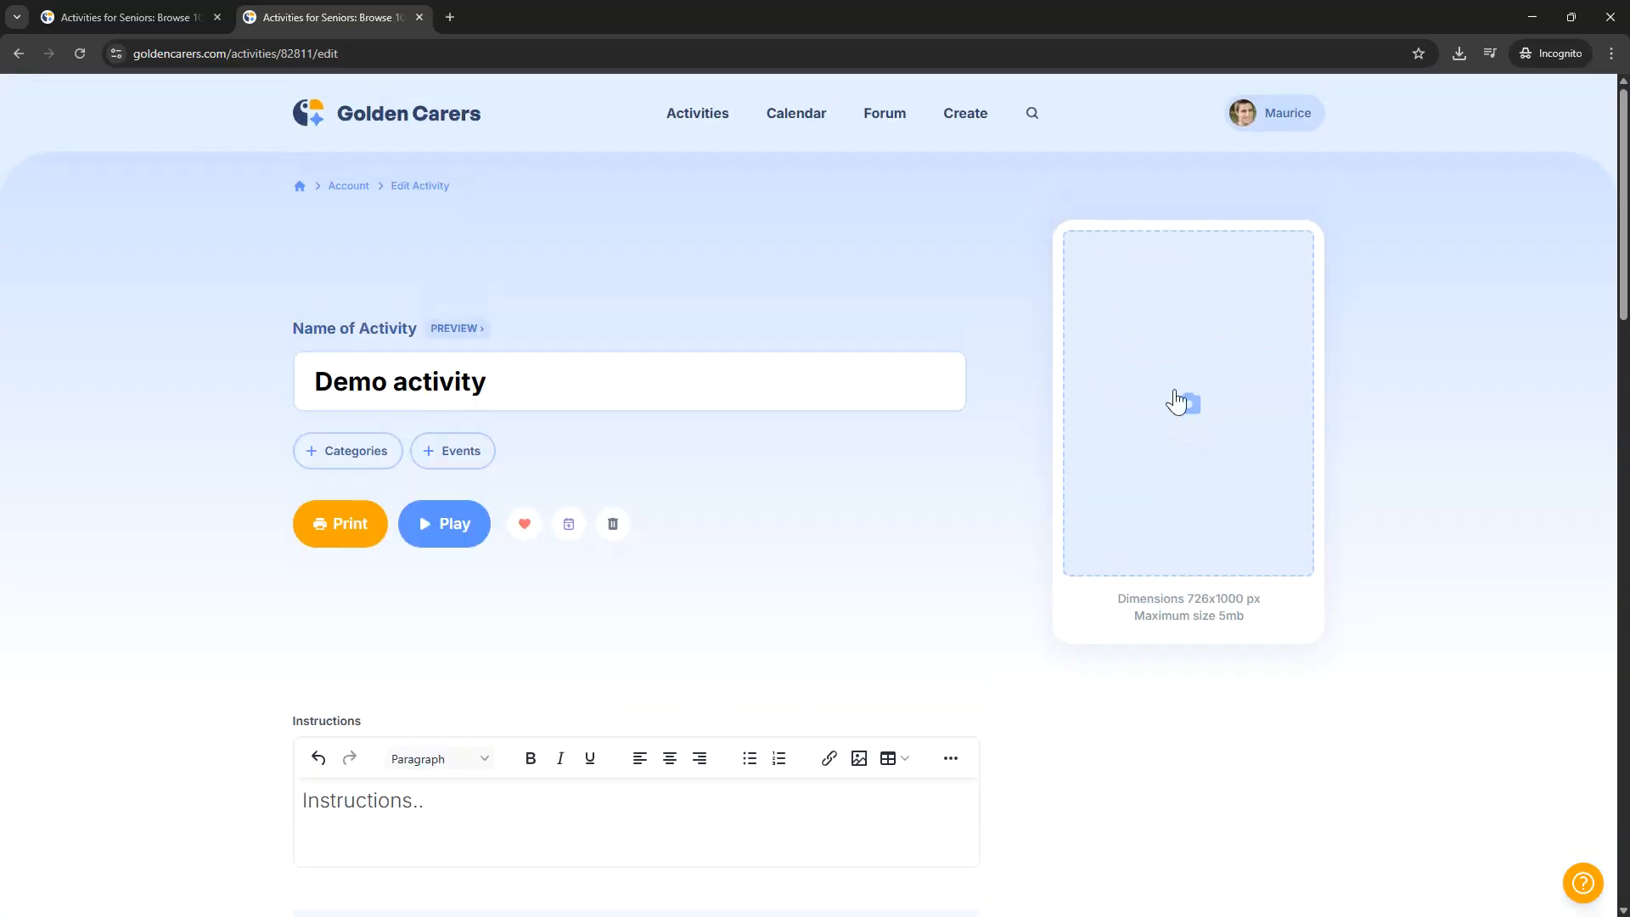
{"action": "left_click", "coordinate": [1187, 419]}
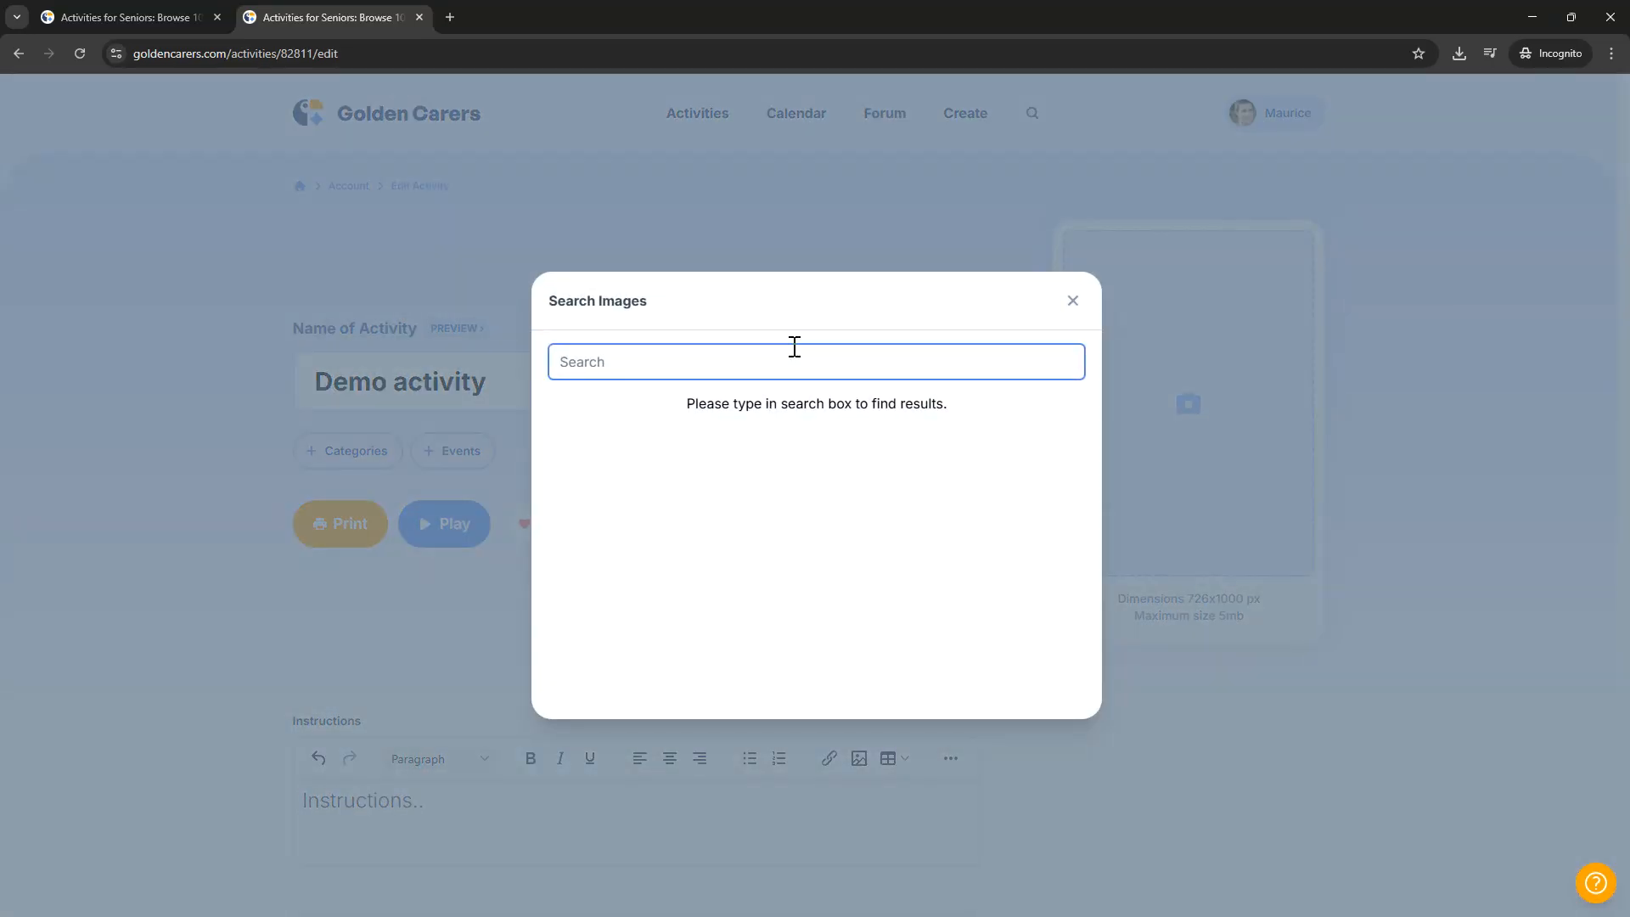
{"action": "type", "text": "lion"}
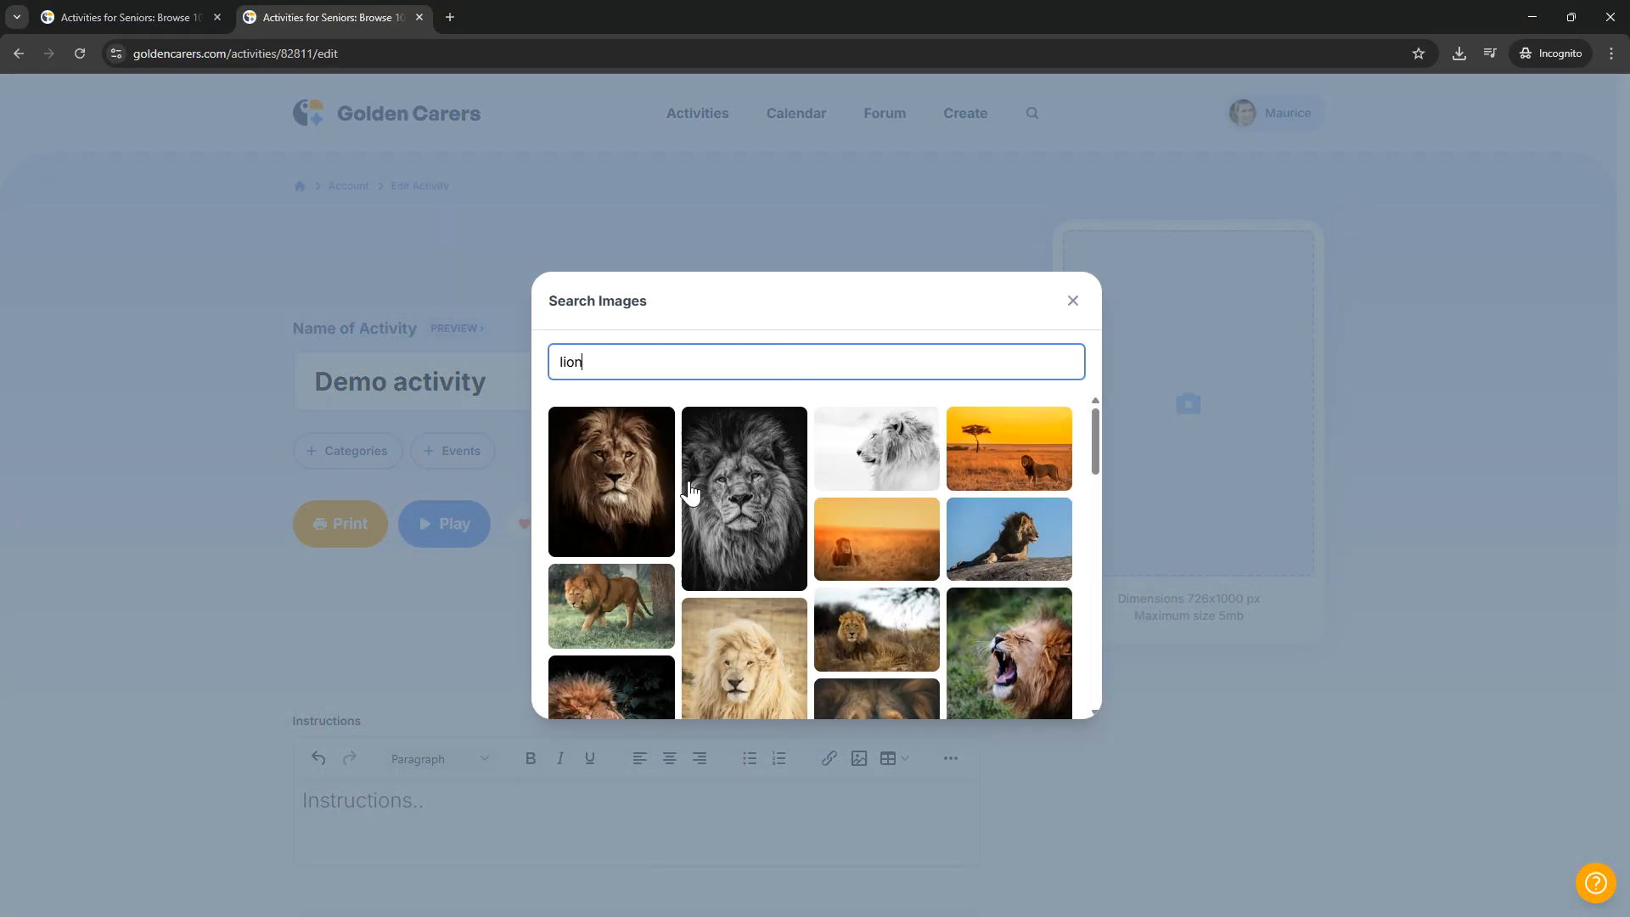
{"action": "left_click", "coordinate": [689, 490]}
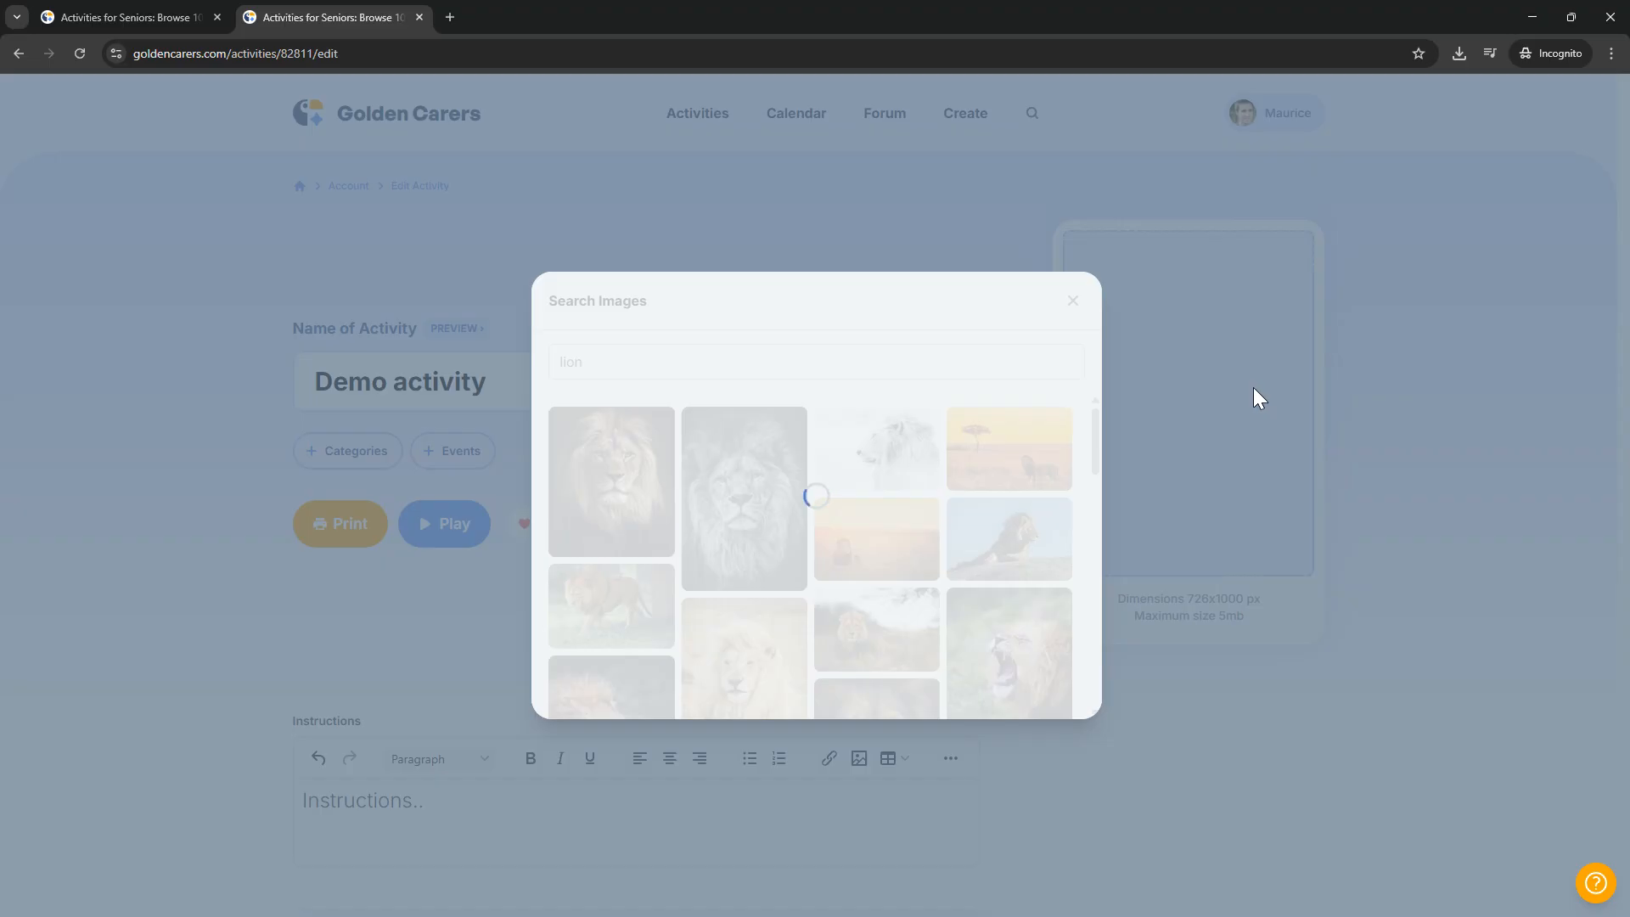
{"action": "scroll", "coordinate": [1061, 629], "scroll_direction": "down", "scroll_amount": 3}
{"action": "scroll", "coordinate": [1055, 609], "scroll_direction": "up", "scroll_amount": 3}
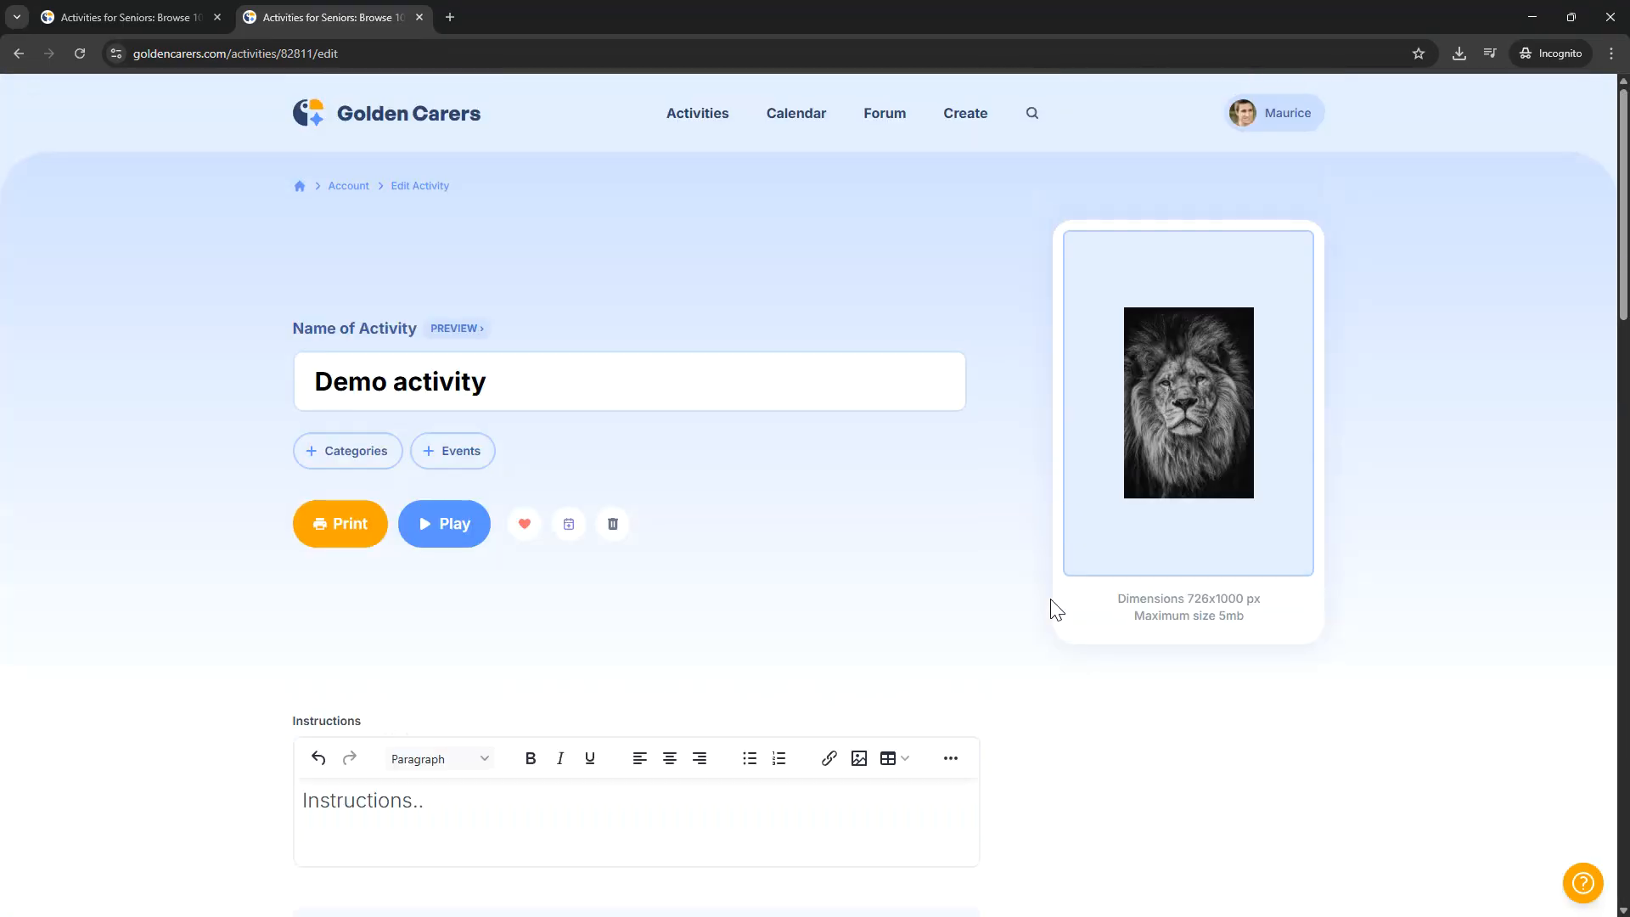
Step: Open the Rainbow Serpent Collaboration activity from the activities list in a new tab and make a private copy of it
{"action": "scroll", "coordinate": [1004, 603], "scroll_direction": "down", "scroll_amount": 8}
{"action": "scroll", "coordinate": [1004, 603], "scroll_direction": "up", "scroll_amount": 8}
{"action": "left_click", "coordinate": [180, 14]}
{"action": "scroll", "coordinate": [213, 376], "scroll_direction": "down", "scroll_amount": 8}
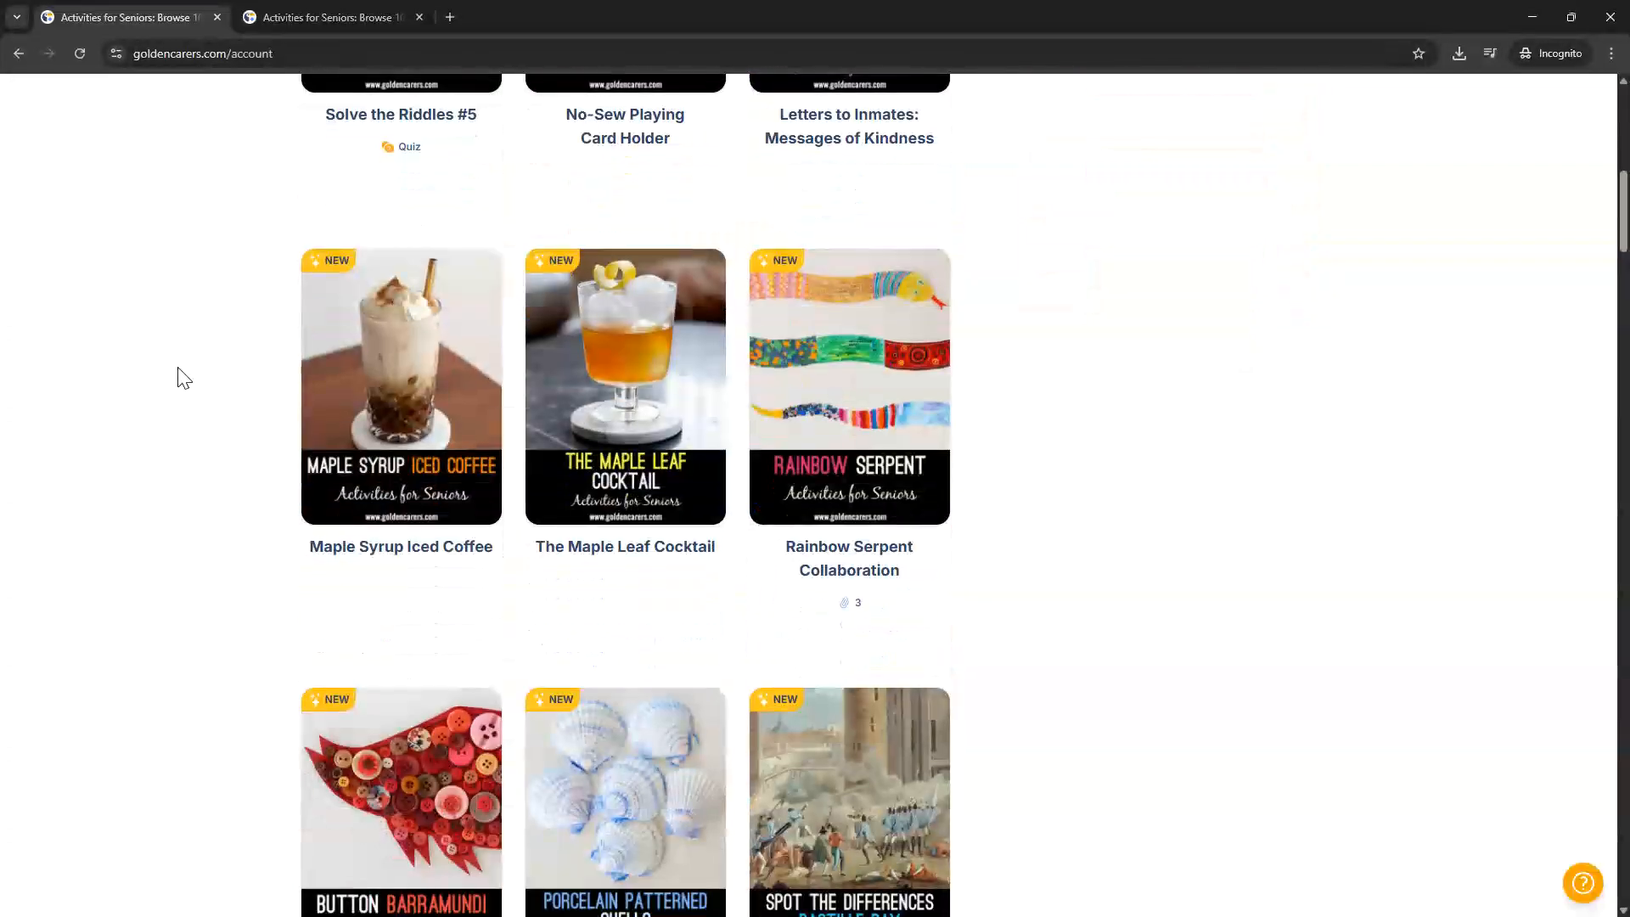
{"action": "scroll", "coordinate": [178, 376], "scroll_direction": "down", "scroll_amount": 2}
{"action": "scroll", "coordinate": [458, 386], "scroll_direction": "up", "scroll_amount": 1}
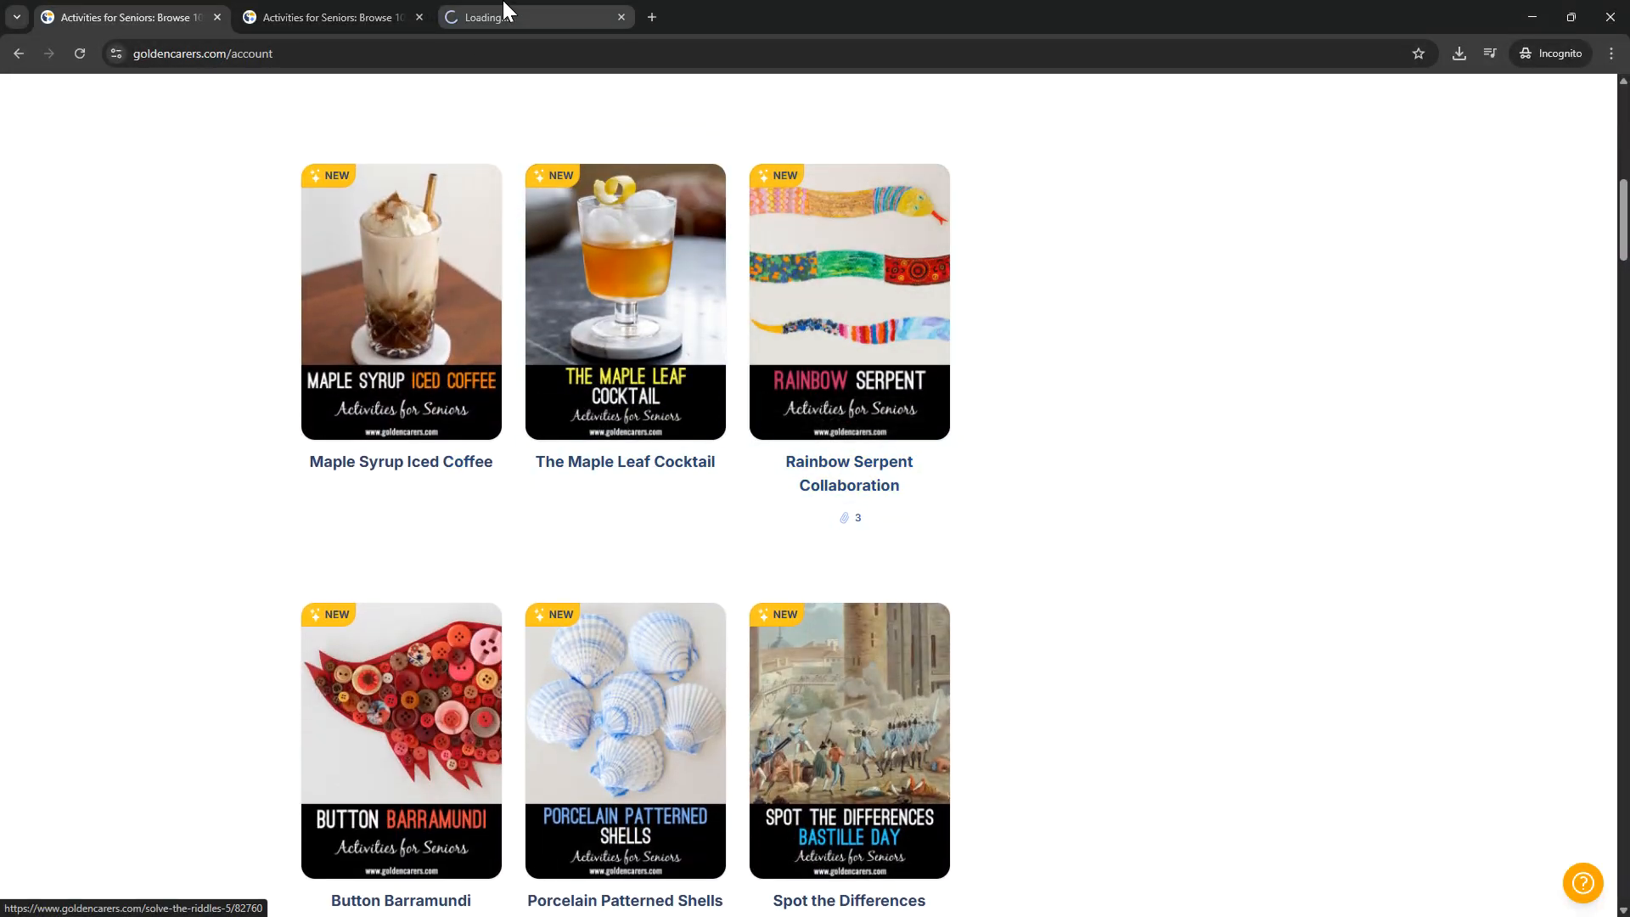
{"action": "left_click", "coordinate": [509, 10]}
{"action": "scroll", "coordinate": [699, 346], "scroll_direction": "down", "scroll_amount": 2}
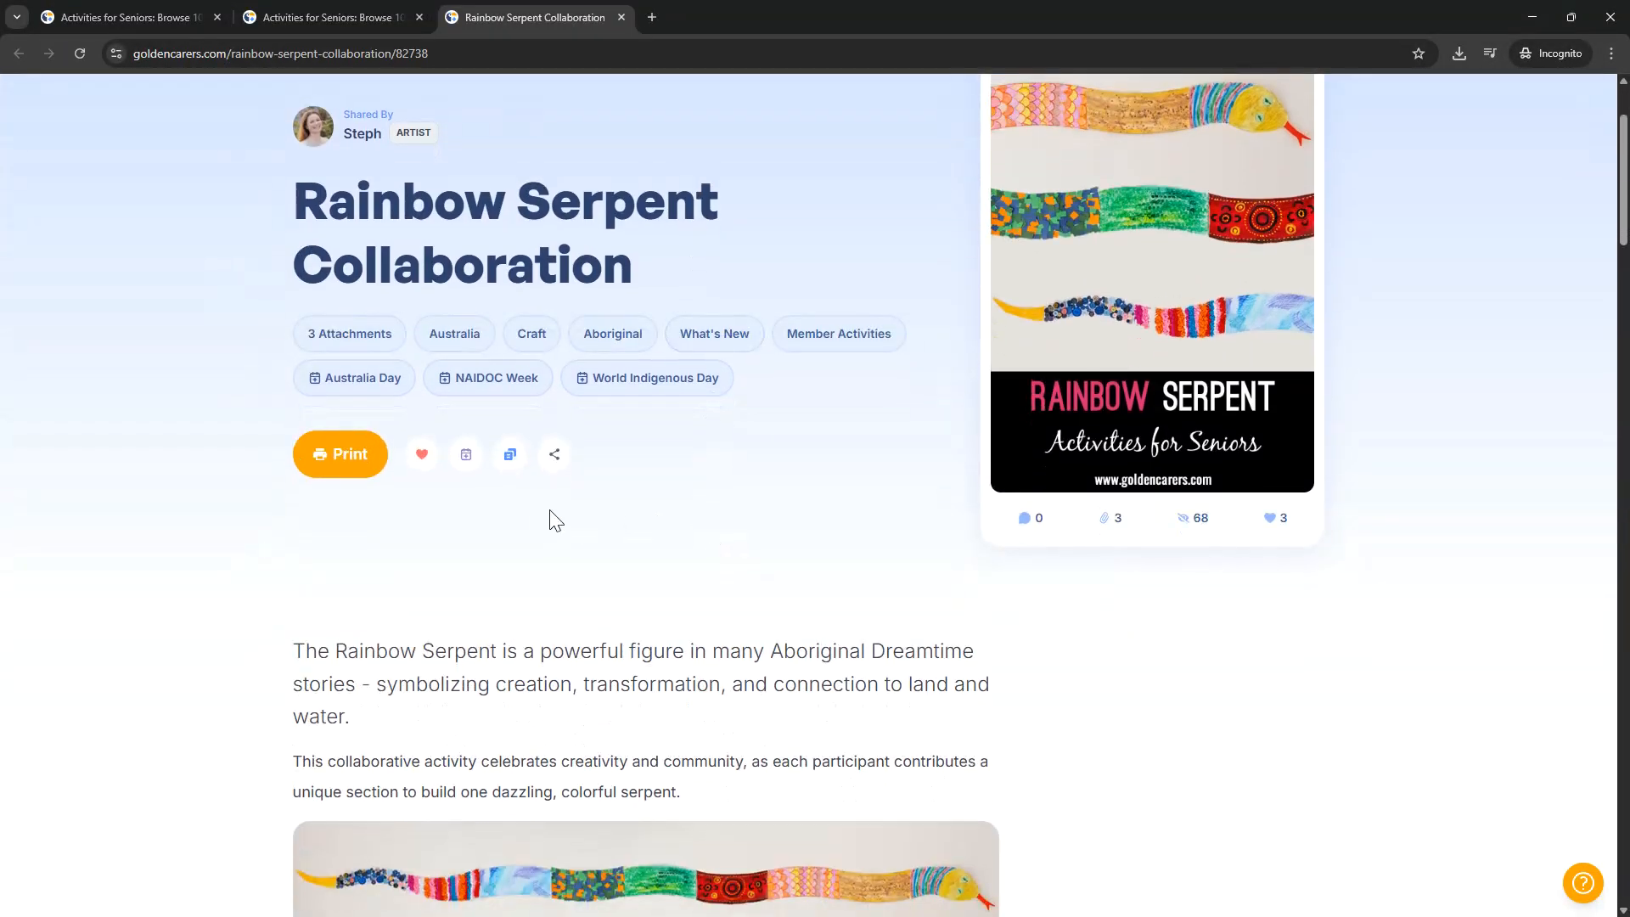
{"action": "left_click", "coordinate": [512, 456]}
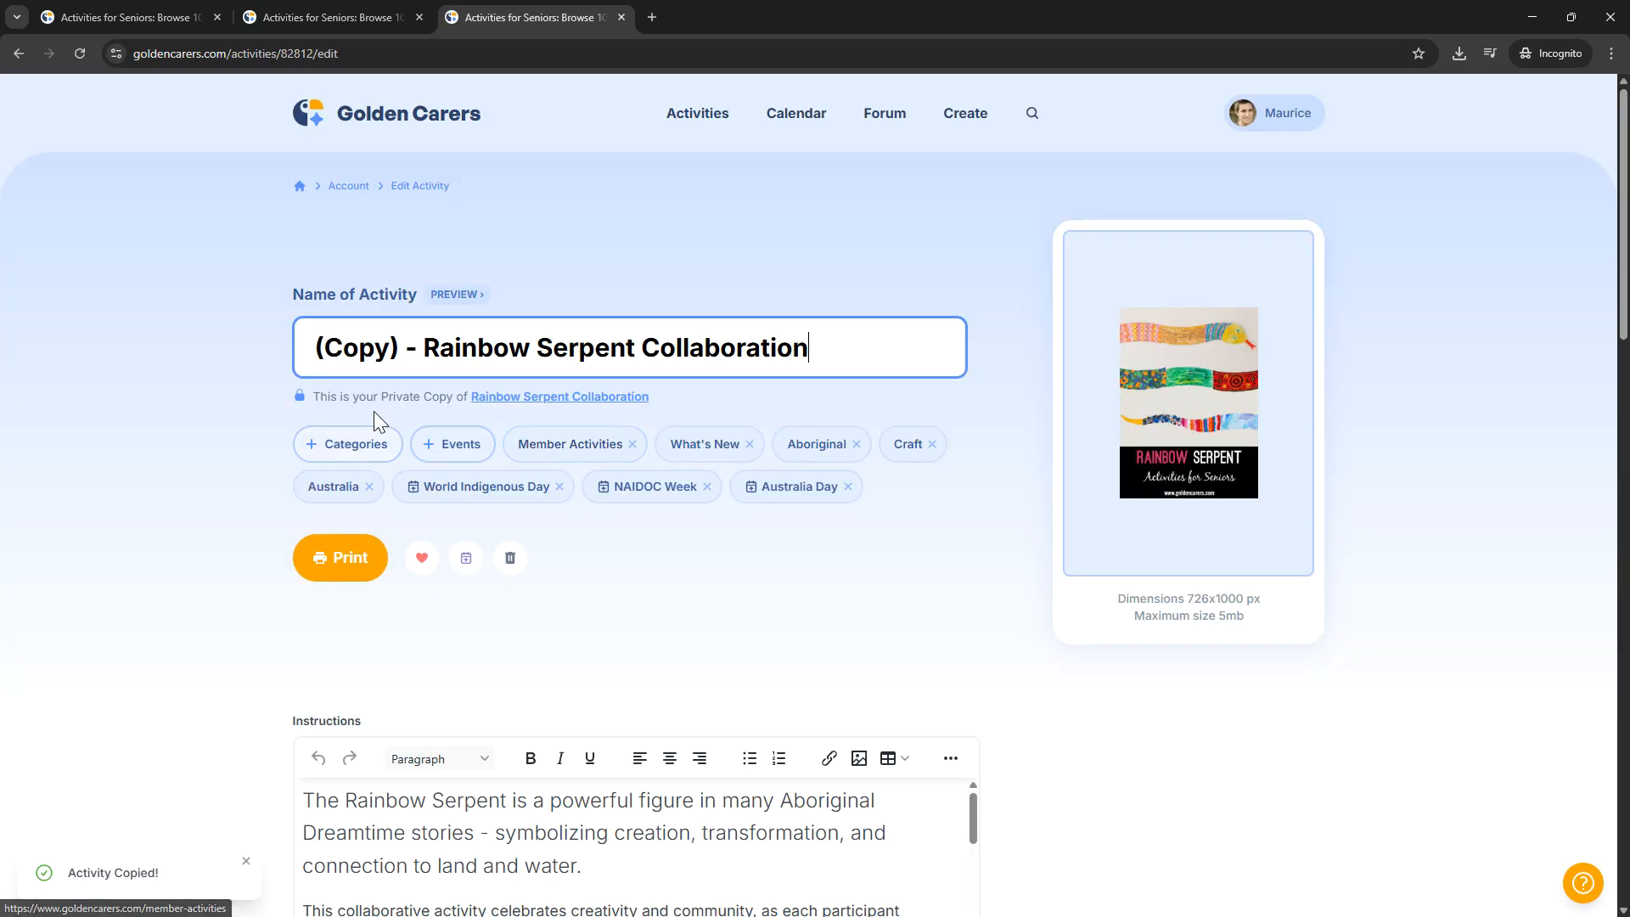
Step: Check the private-copy note and the link to the original activity beneath the copied activity's name
{"action": "left_click_drag", "start_coordinate": [374, 396], "coordinate": [658, 401]}
{"action": "left_click", "coordinate": [658, 398]}
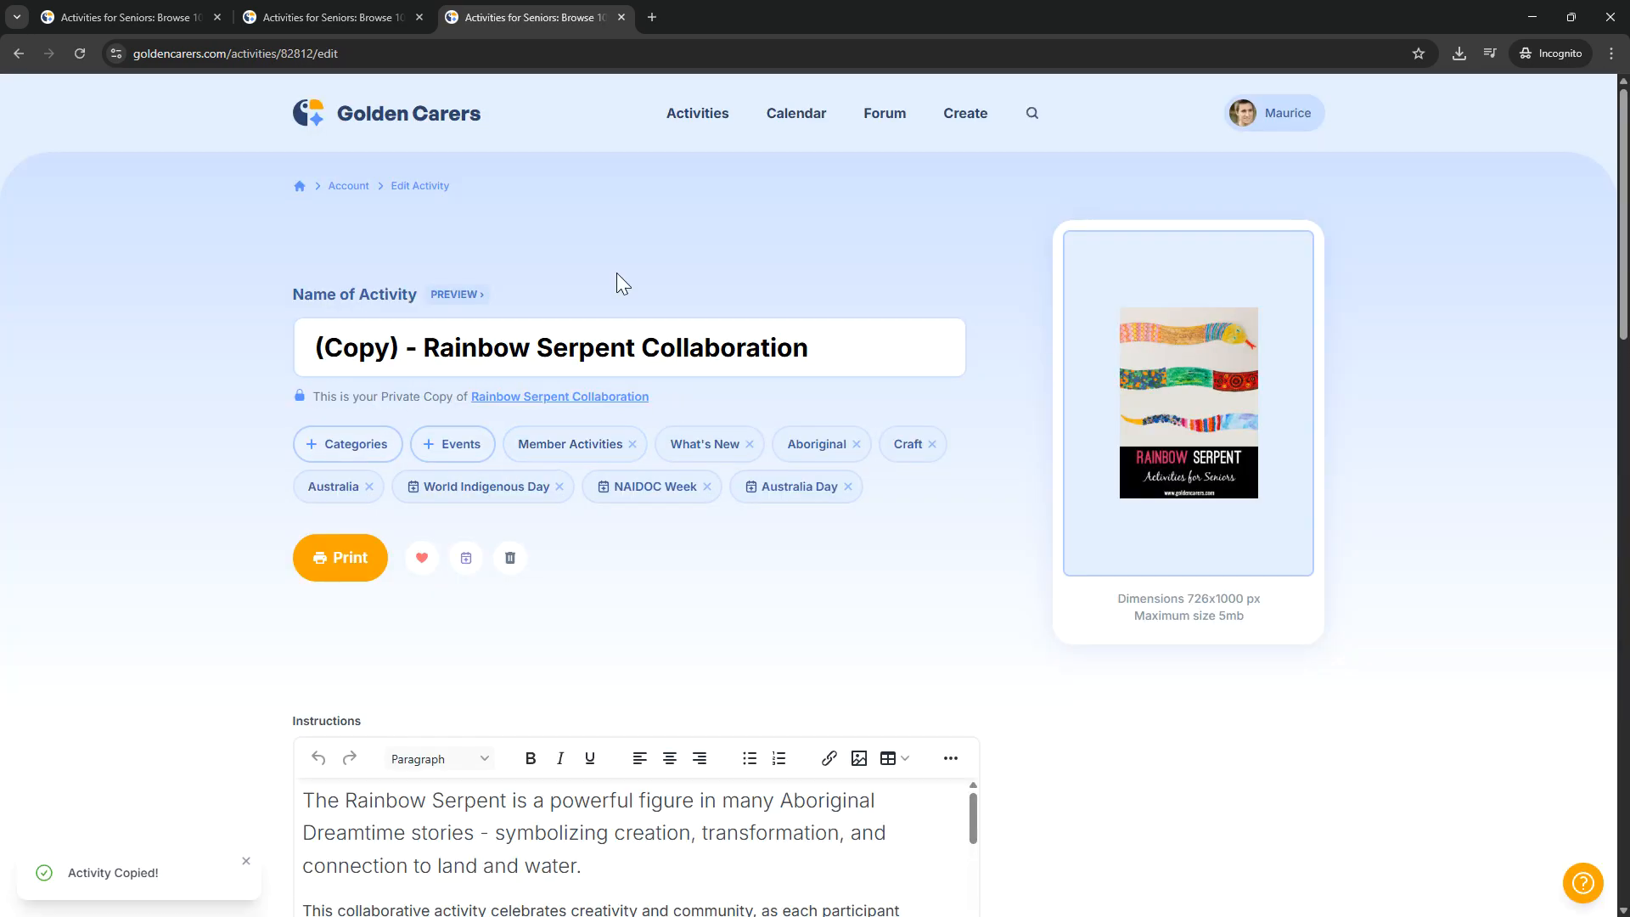
{"action": "scroll", "coordinate": [867, 285], "scroll_direction": "down", "scroll_amount": 2}
{"action": "scroll", "coordinate": [942, 382], "scroll_direction": "down", "scroll_amount": 2}
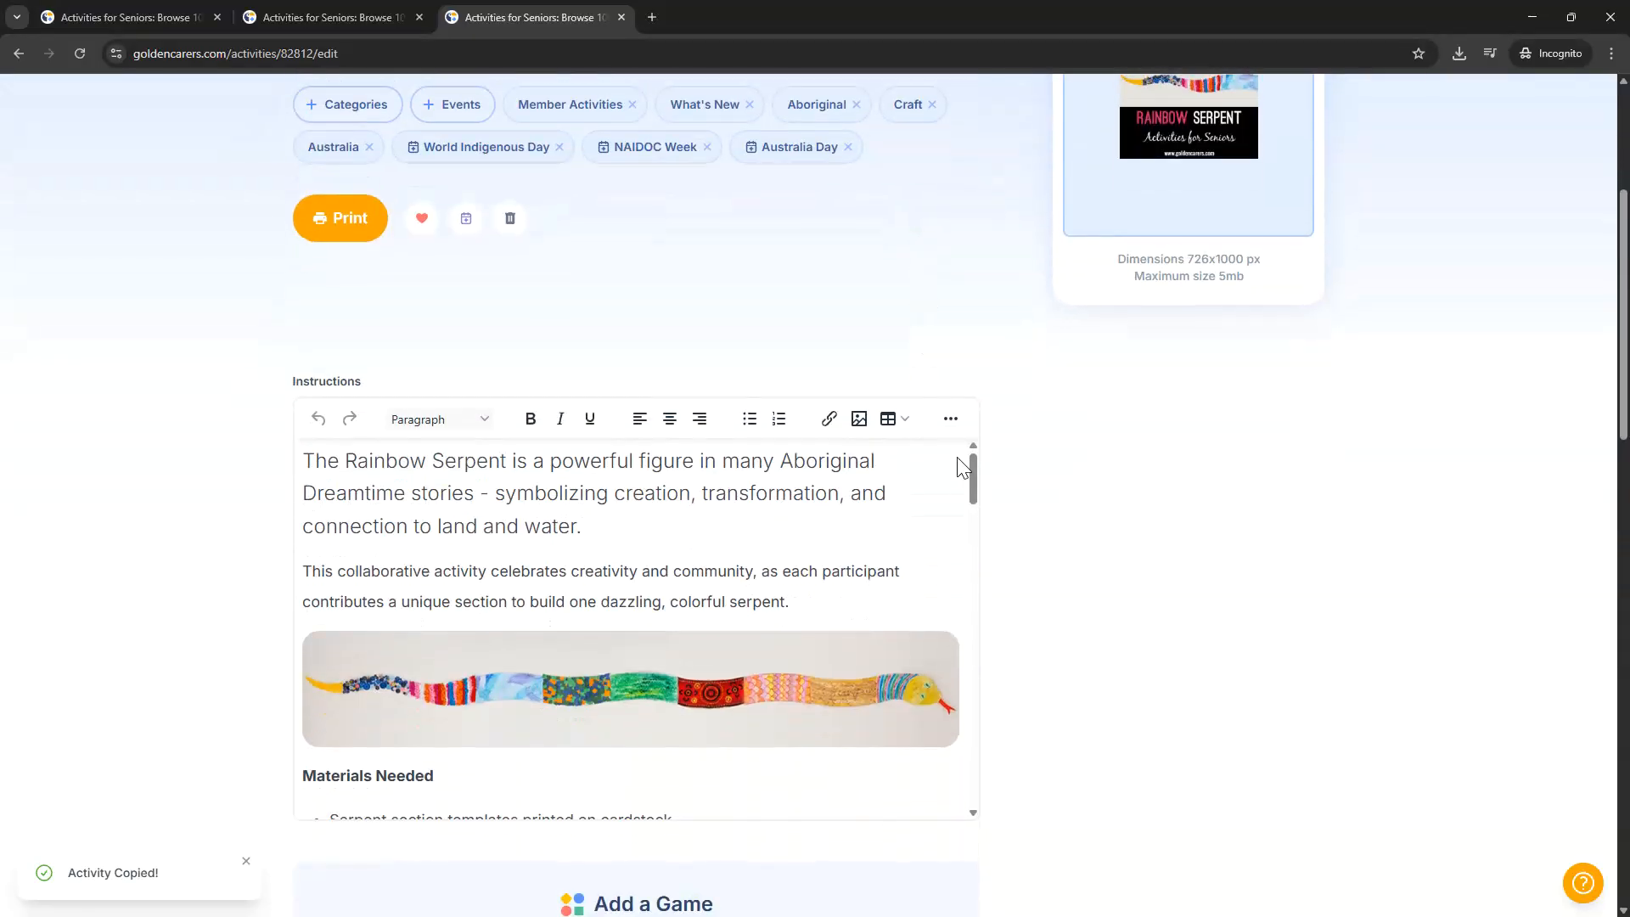
Step: Delete the introduction, serpent image and Materials Needed section above the "Design Inspiration (Tail to Head)" heading in the copy's instructions
{"action": "left_click_drag", "start_coordinate": [973, 468], "coordinate": [964, 435]}
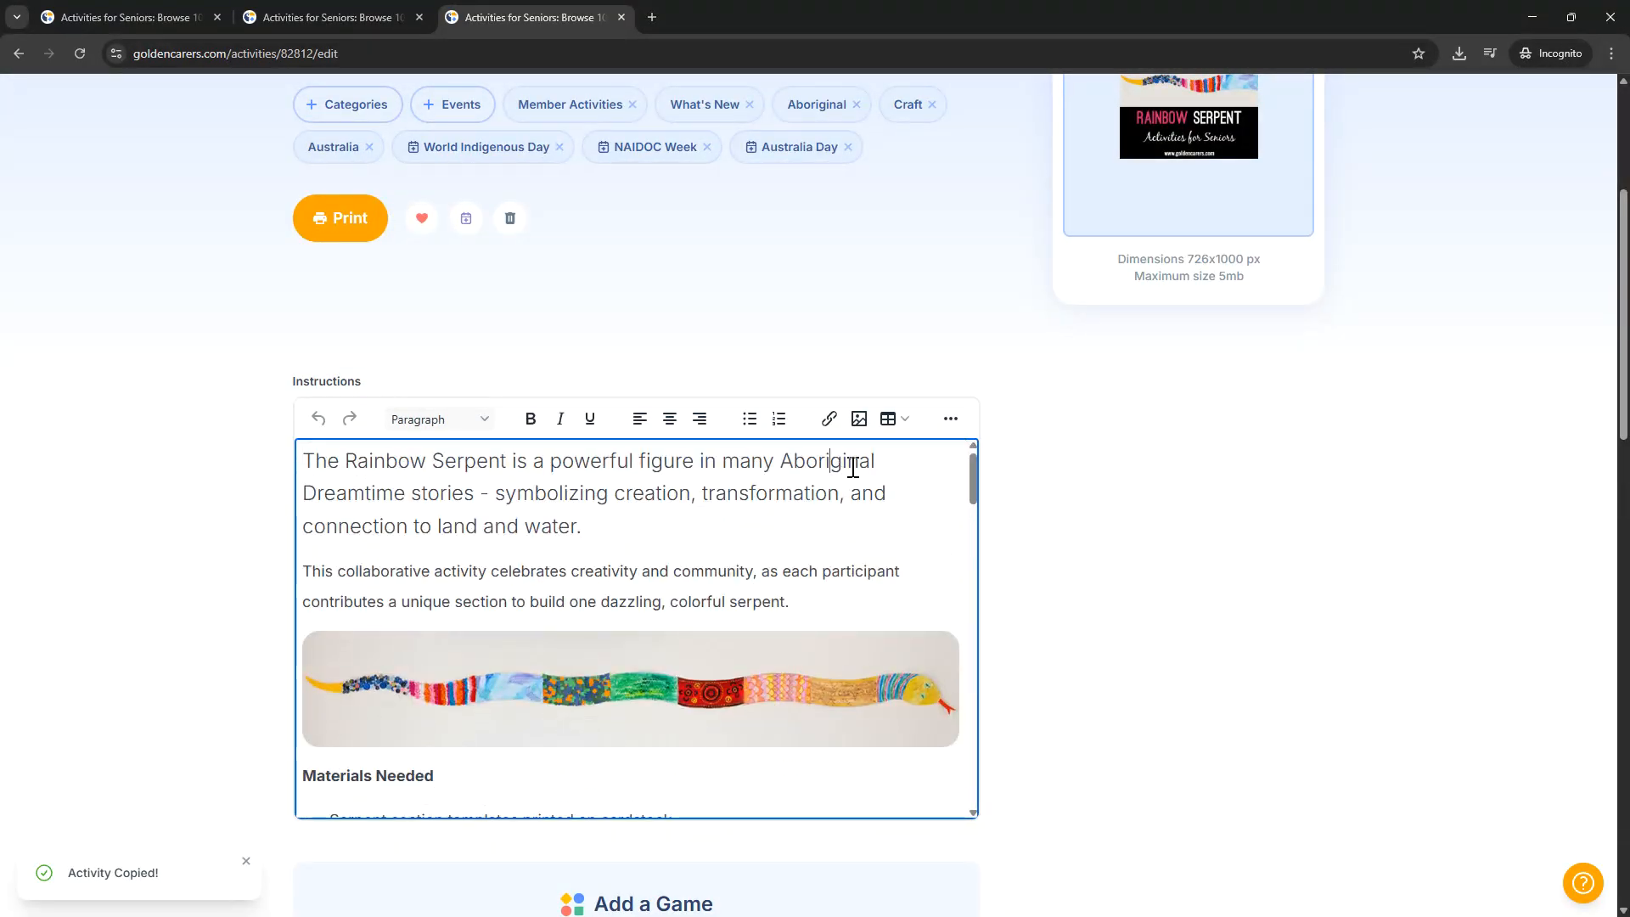
{"action": "scroll", "coordinate": [669, 598], "scroll_direction": "down", "scroll_amount": 1}
{"action": "scroll", "coordinate": [669, 599], "scroll_direction": "down", "scroll_amount": 2}
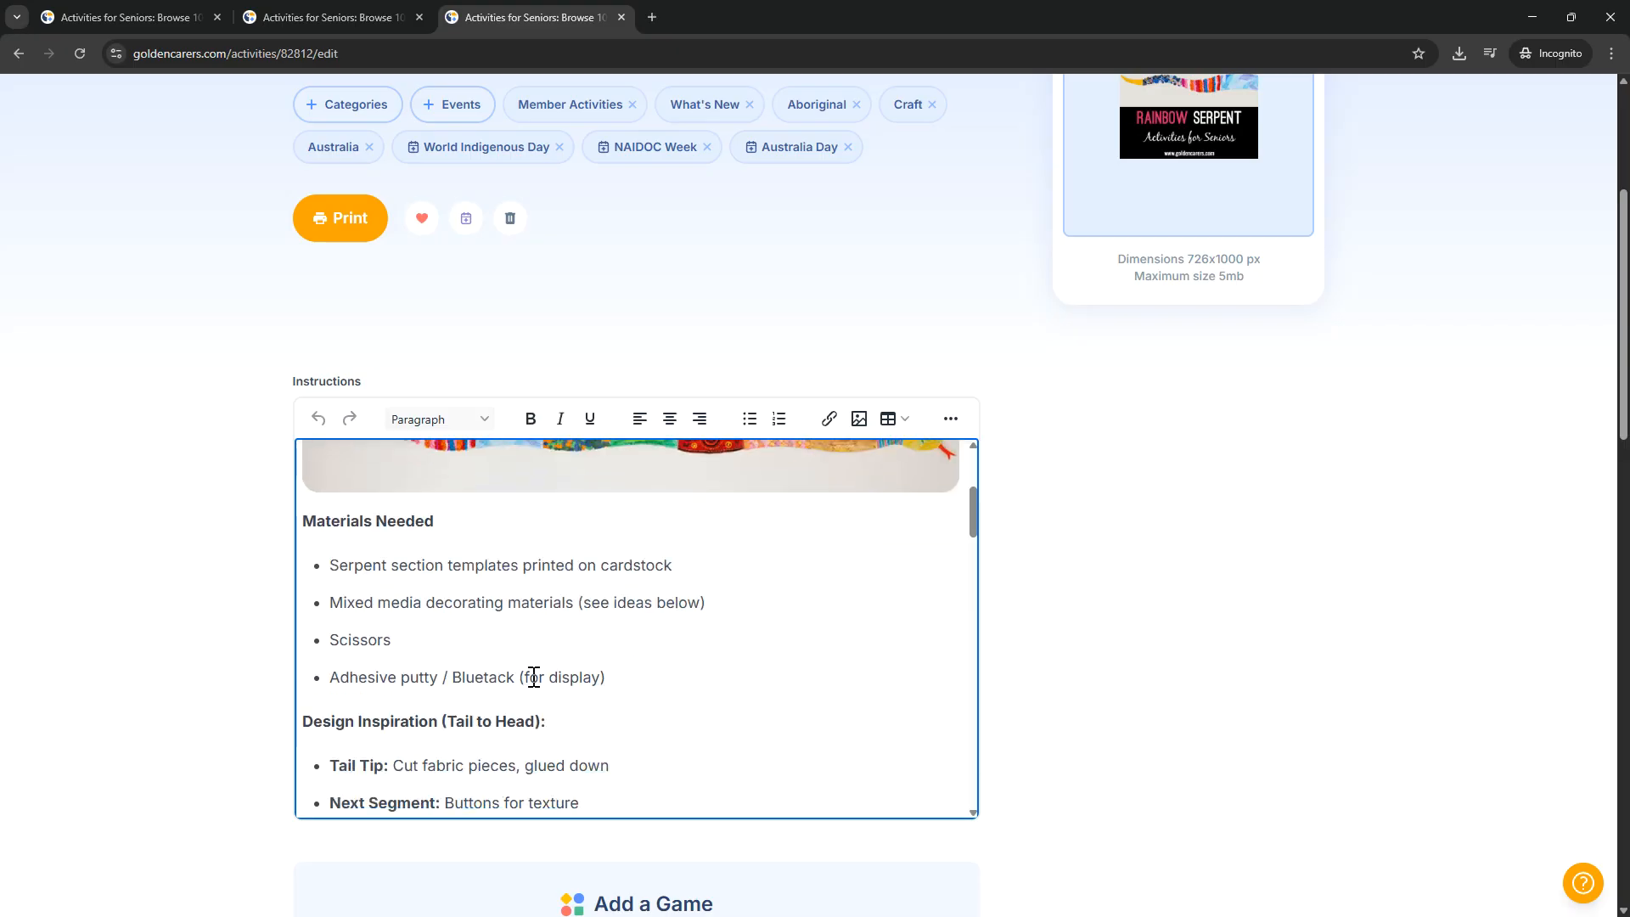
{"action": "left_click", "coordinate": [635, 676]}
{"action": "key", "text": "ctrl+a"}
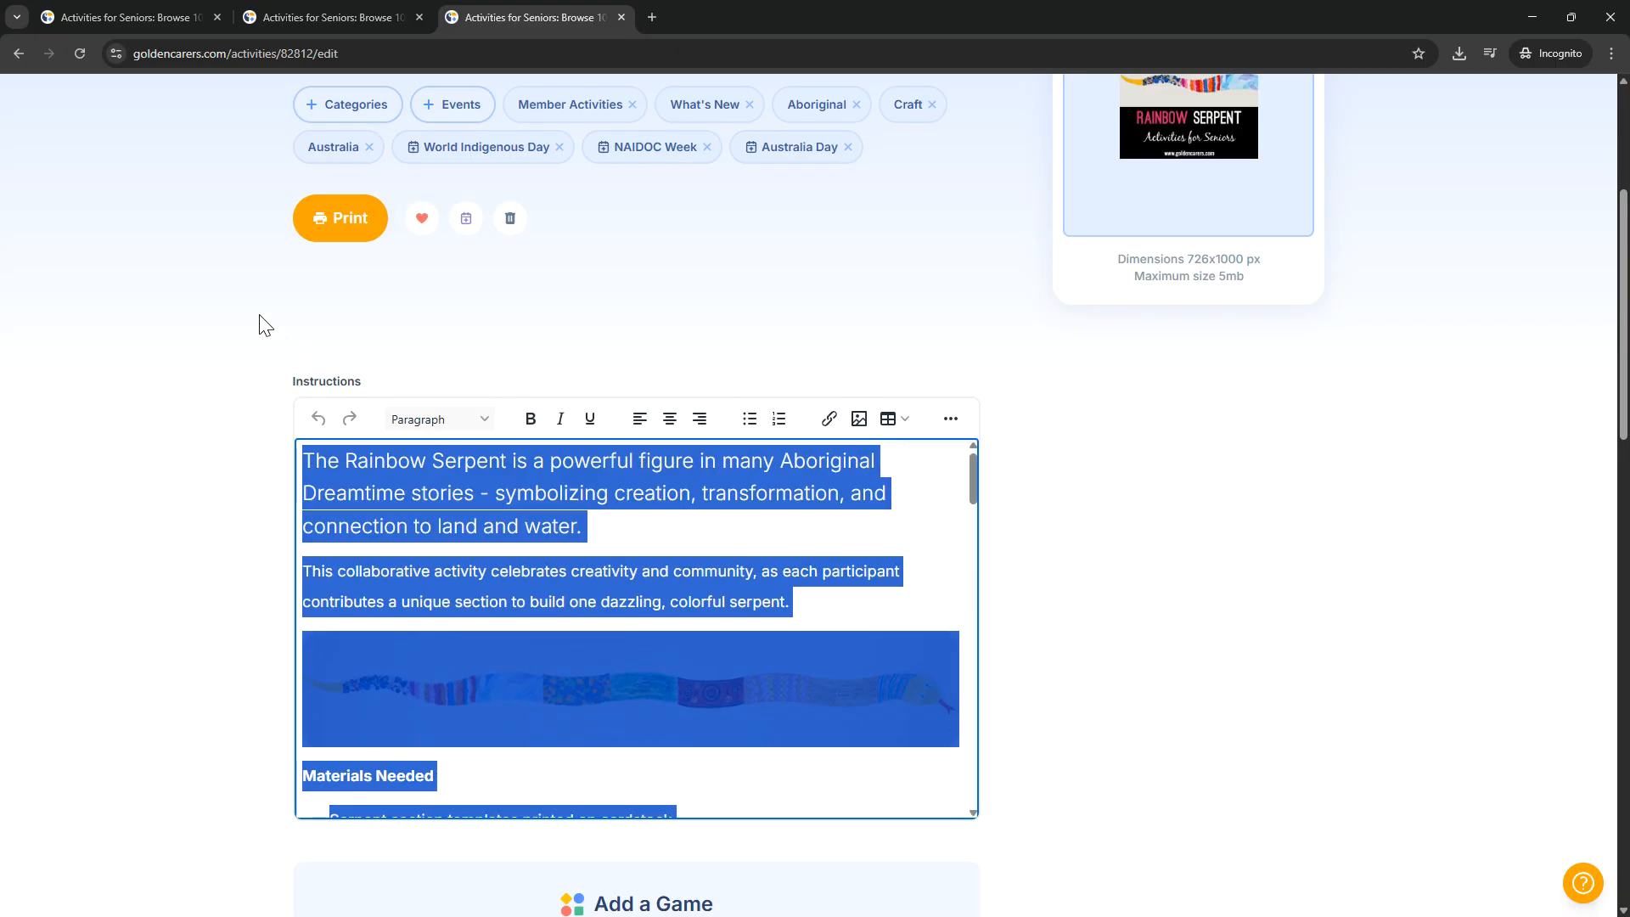
{"action": "key", "text": "Delete"}
Step: Delete all instruction text that follows the "Head: Crayon details and glitter glue for sparkle" bullet
{"action": "key", "text": "Delete"}
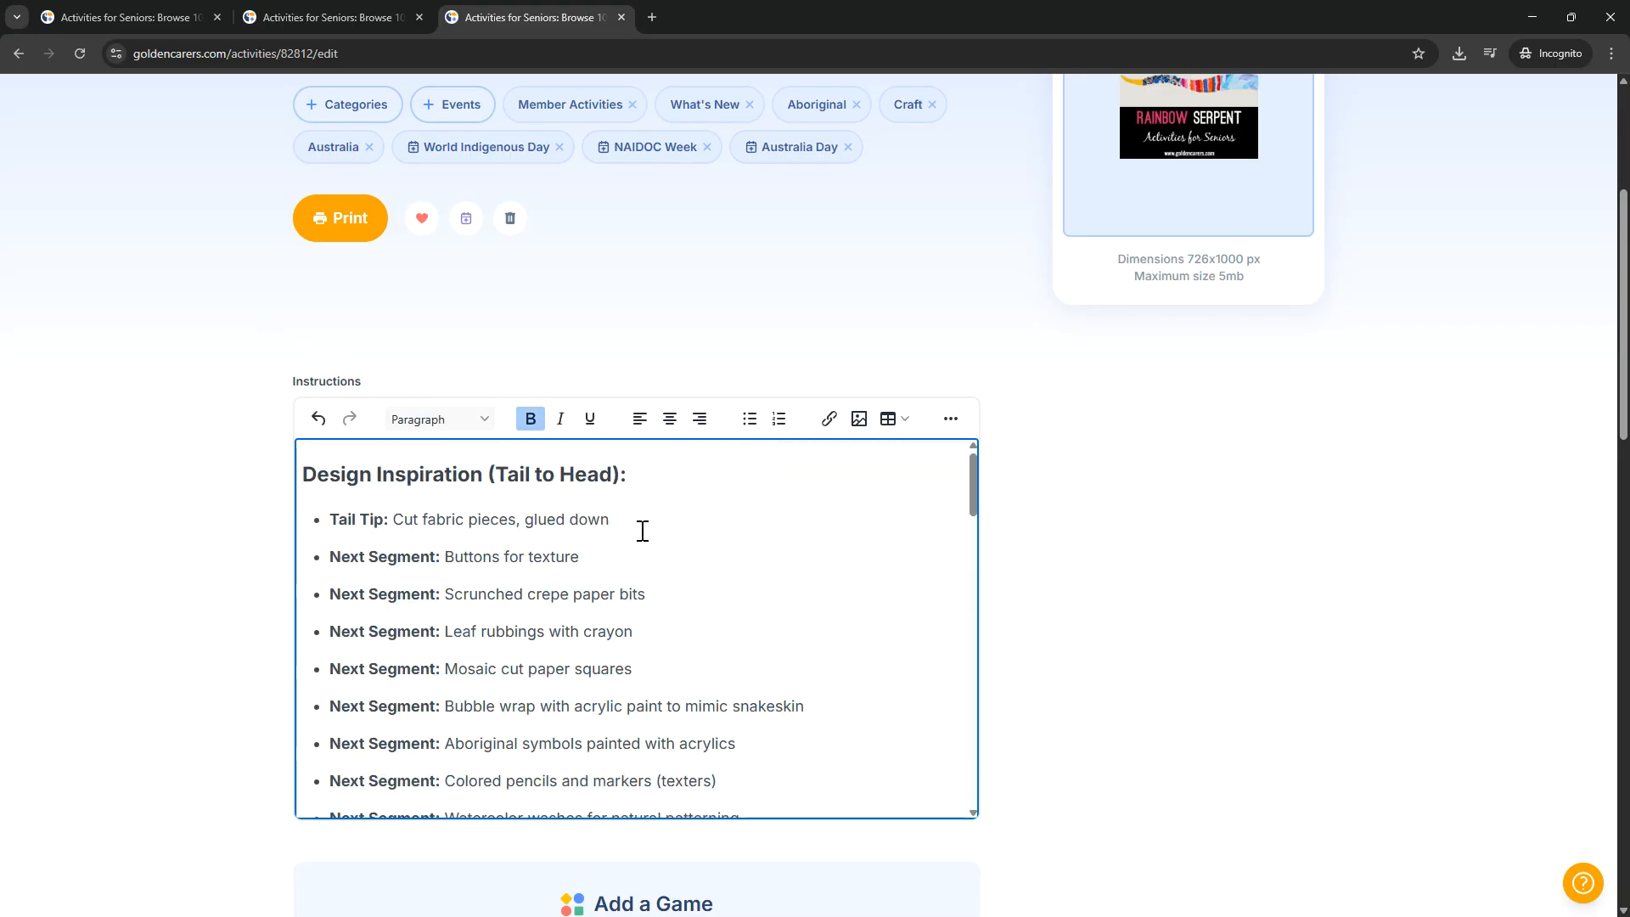
{"action": "scroll", "coordinate": [643, 531], "scroll_direction": "down", "scroll_amount": 3}
{"action": "left_click", "coordinate": [763, 598]}
{"action": "key", "text": "ctrl+shift+End"}
{"action": "key", "text": "Delete"}
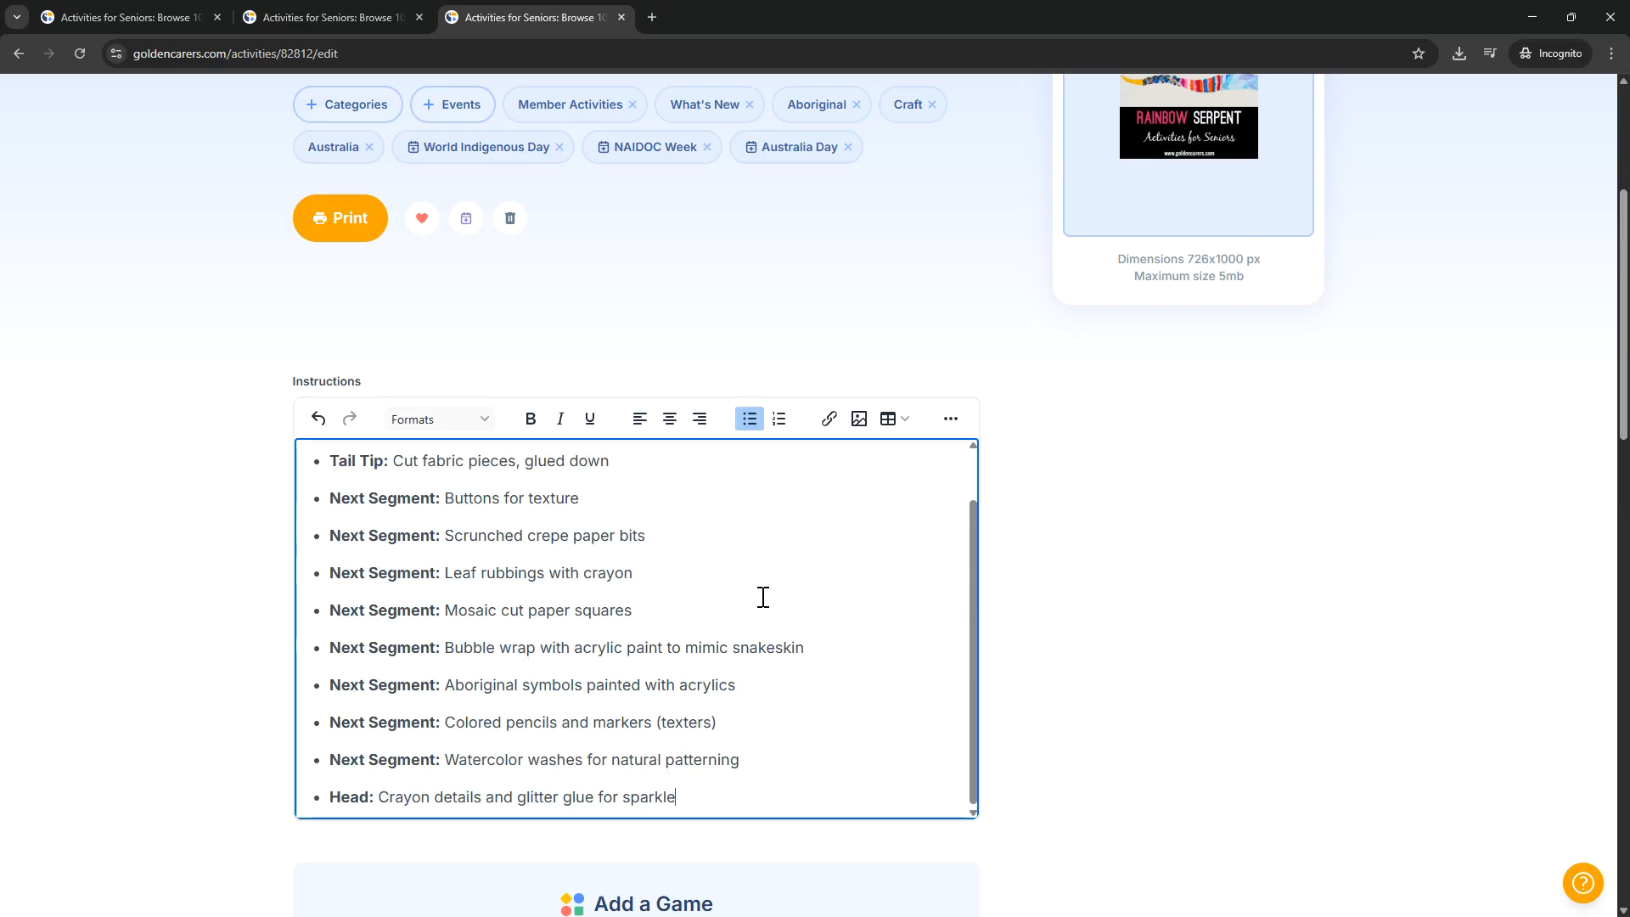
Step: Review the shortened instructions, the game option and the Rainbow Serpent head, body and tail attachments of the copied activity
{"action": "scroll", "coordinate": [730, 594], "scroll_direction": "up", "scroll_amount": 2}
{"action": "scroll", "coordinate": [1073, 622], "scroll_direction": "down", "scroll_amount": 6}
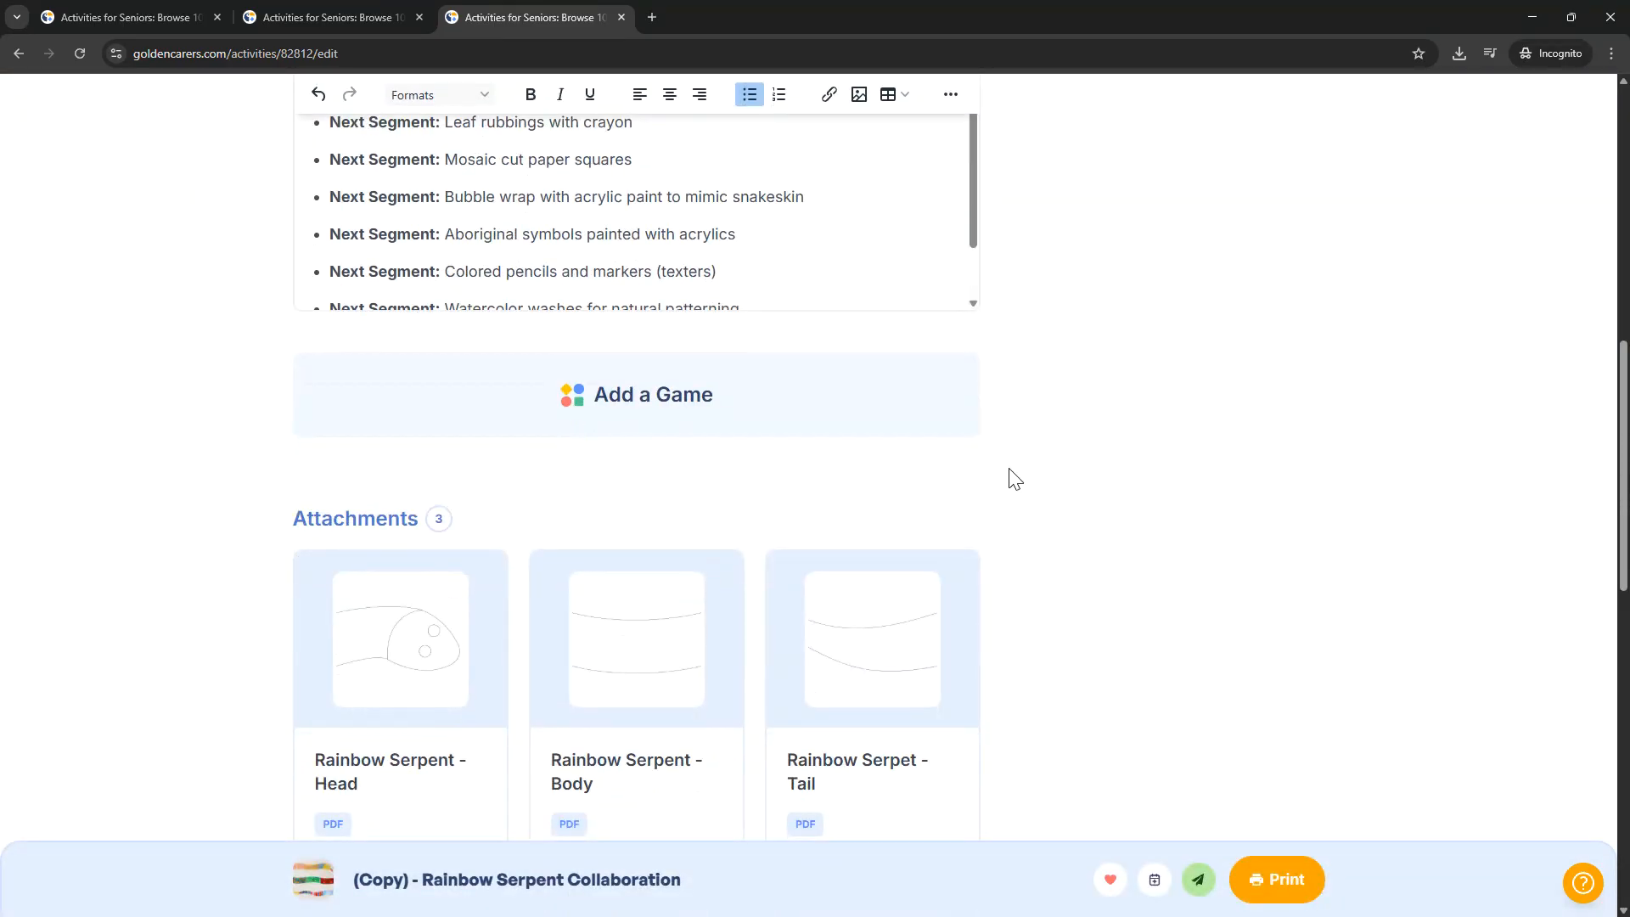
{"action": "scroll", "coordinate": [658, 408], "scroll_direction": "down", "scroll_amount": 3}
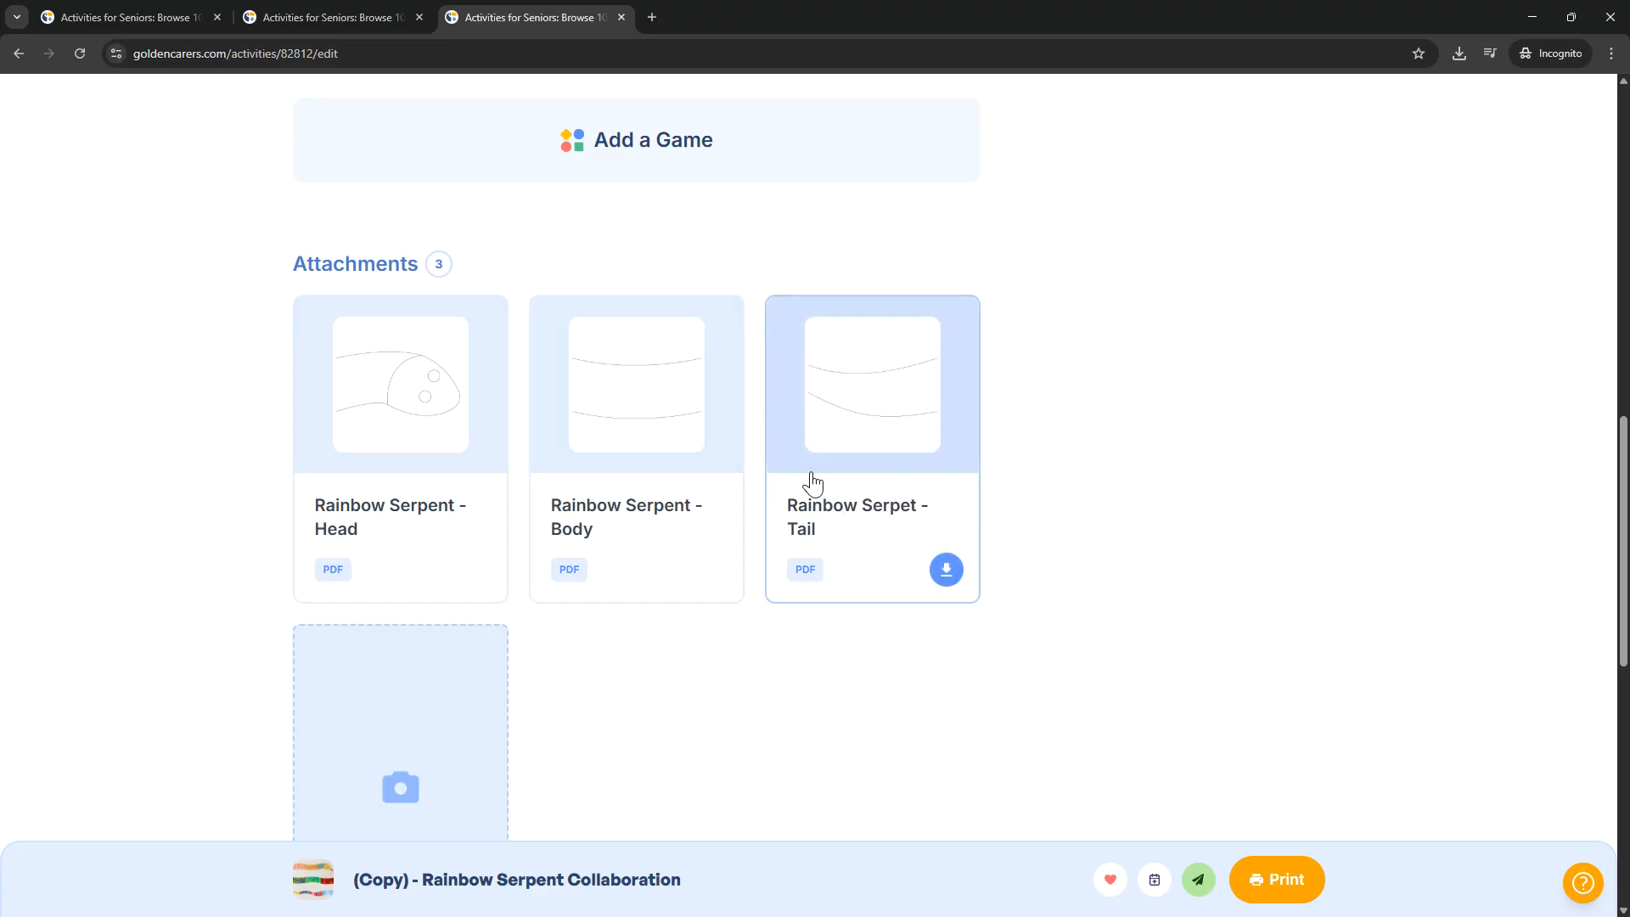
{"action": "scroll", "coordinate": [679, 505], "scroll_direction": "up", "scroll_amount": 1}
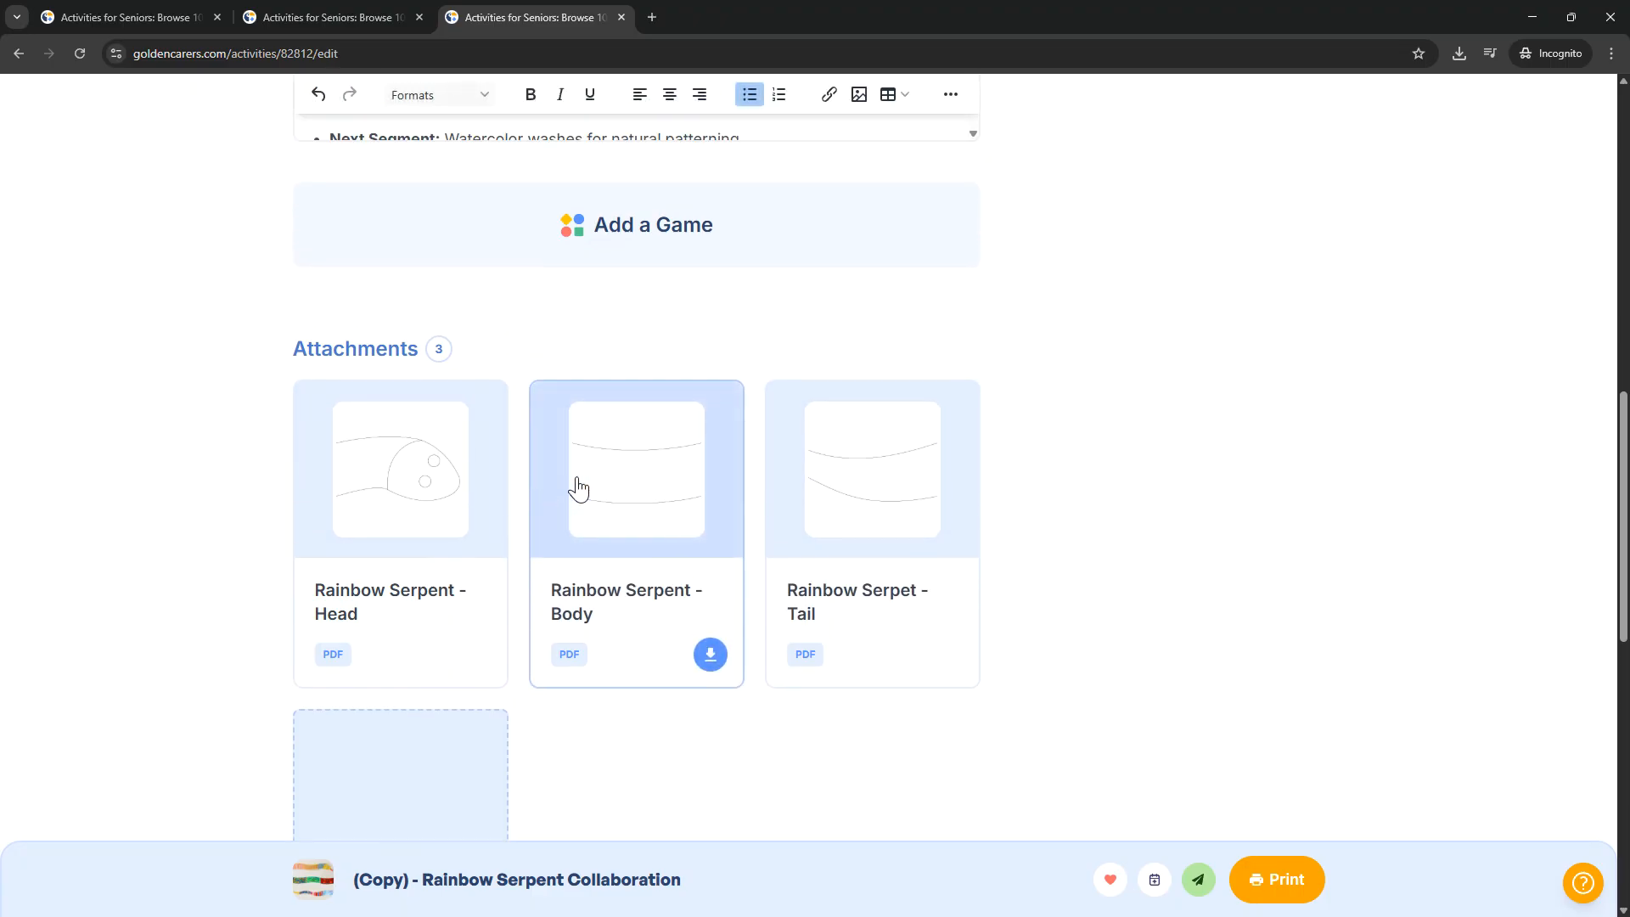
{"action": "scroll", "coordinate": [1092, 550], "scroll_direction": "down", "scroll_amount": 6}
{"action": "scroll", "coordinate": [1094, 552], "scroll_direction": "up", "scroll_amount": 6}
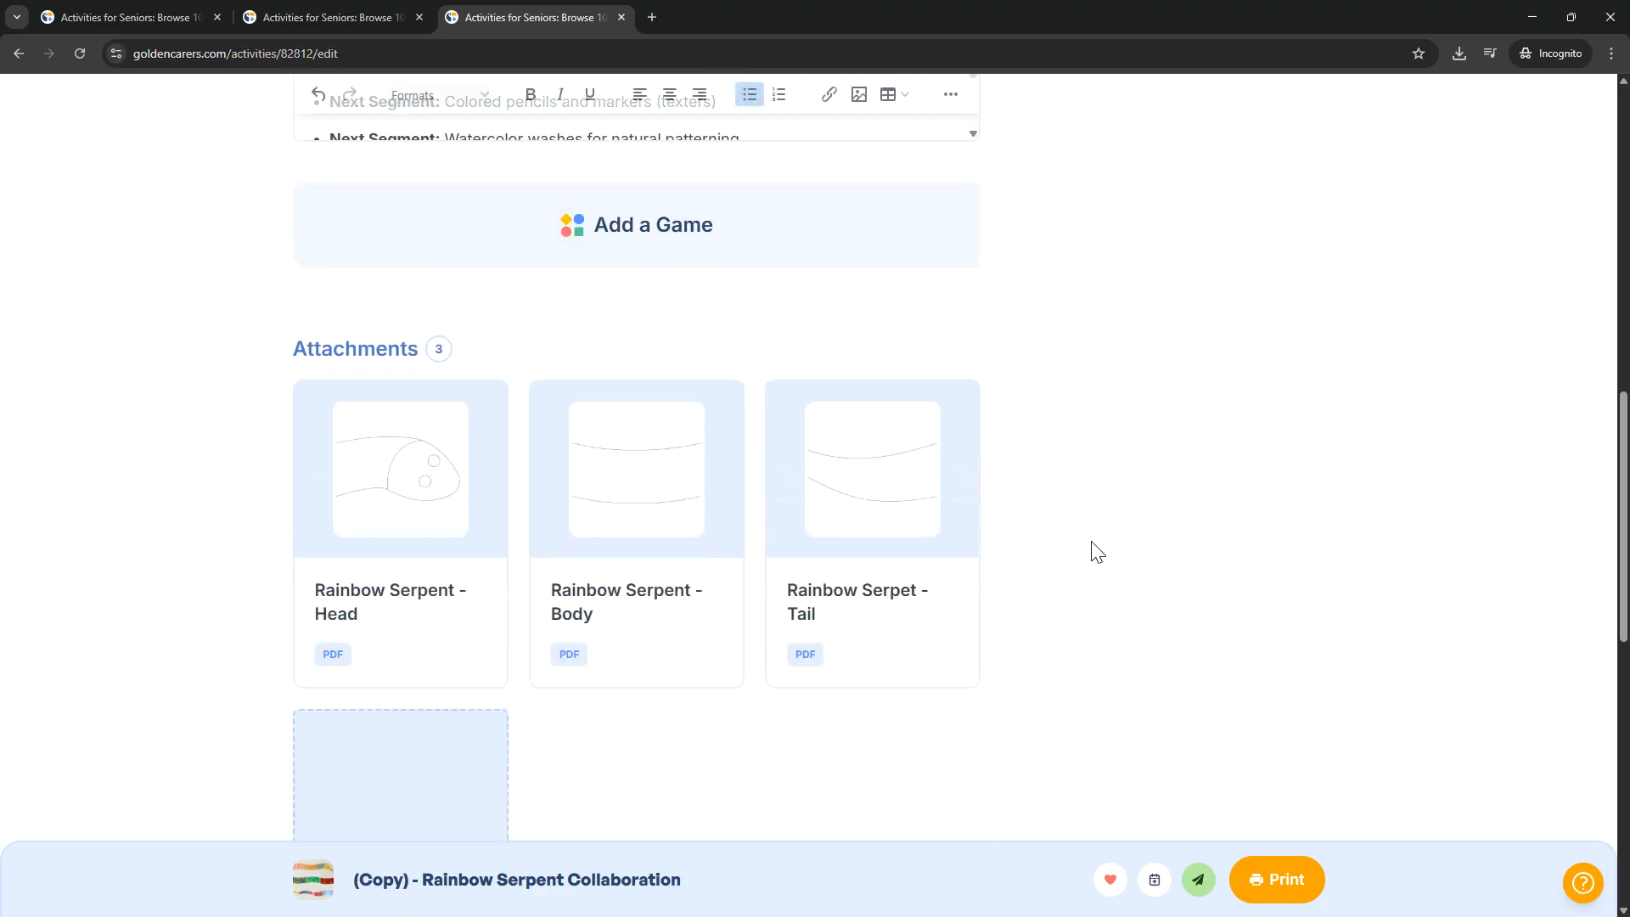
{"action": "scroll", "coordinate": [1094, 551], "scroll_direction": "up", "scroll_amount": 8}
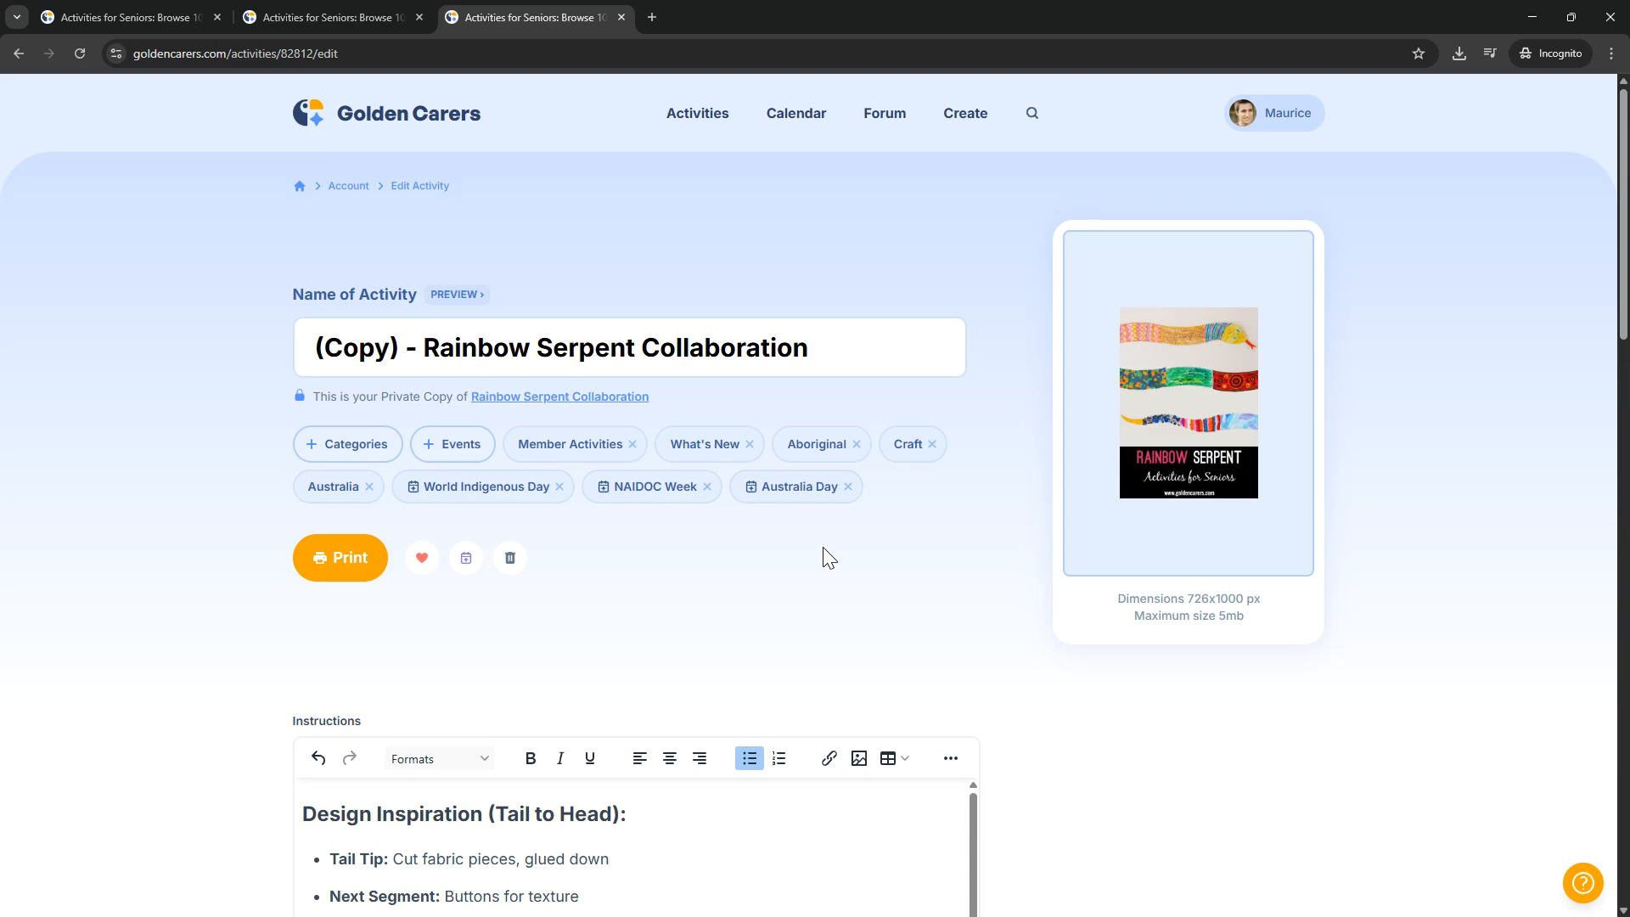